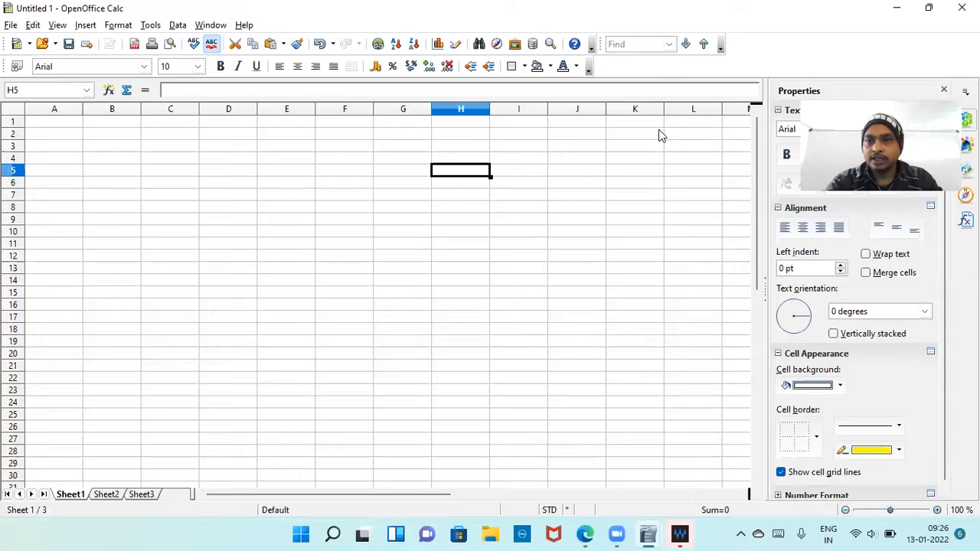
Close the untitled spreadsheet without saving and clear the browser window and MaxxAudioPro dialog off the desktop.
{"action": "left_click", "coordinate": [962, 7]}
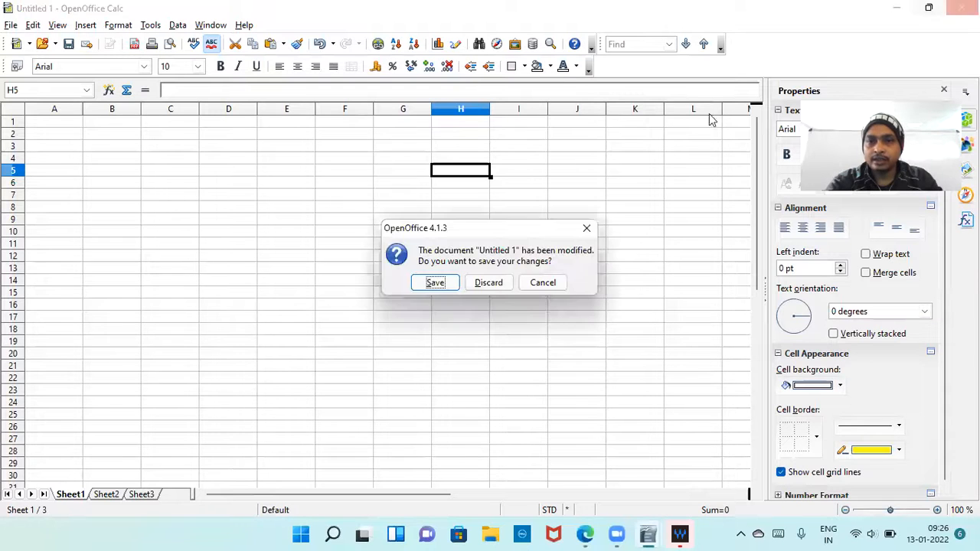
{"action": "left_click", "coordinate": [484, 283]}
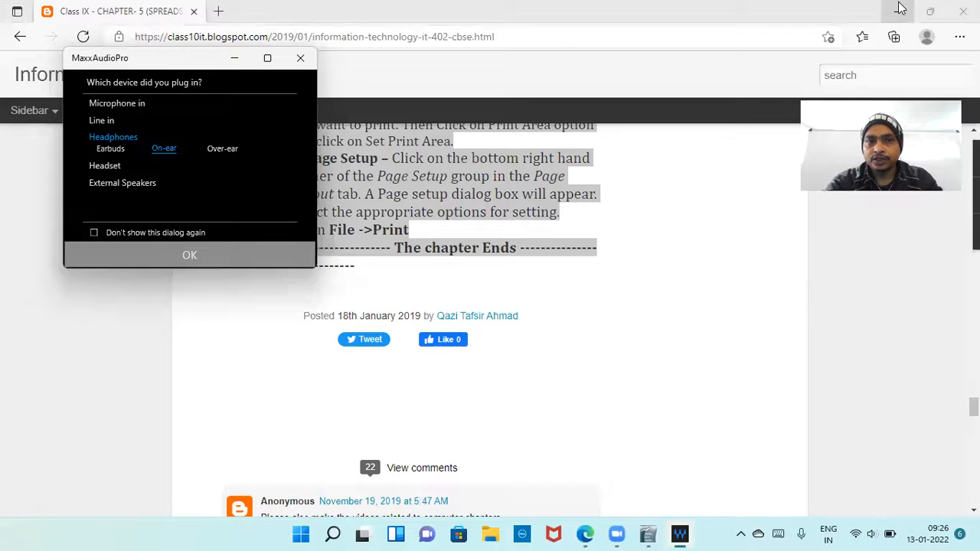
{"action": "left_click", "coordinate": [901, 9]}
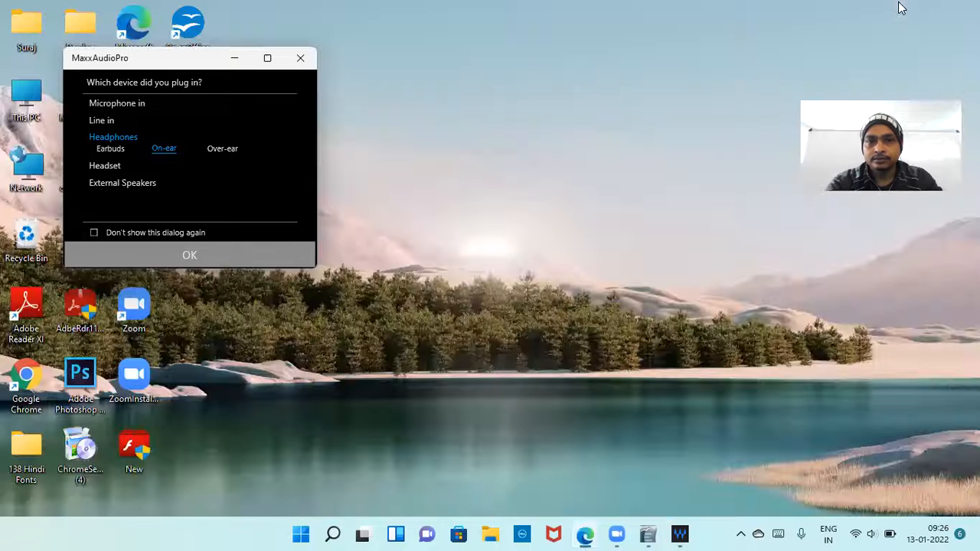
{"action": "left_click", "coordinate": [298, 58]}
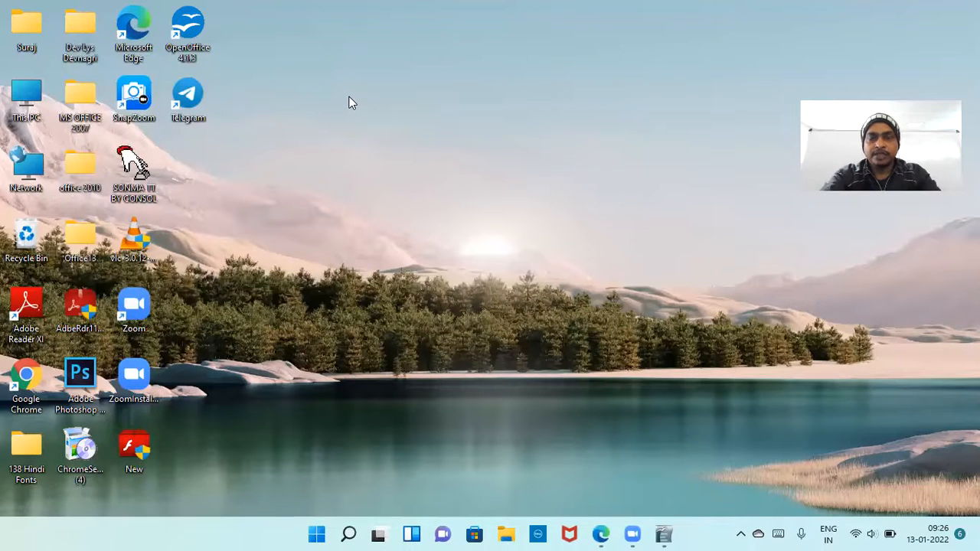
{"action": "right_click", "coordinate": [337, 81]}
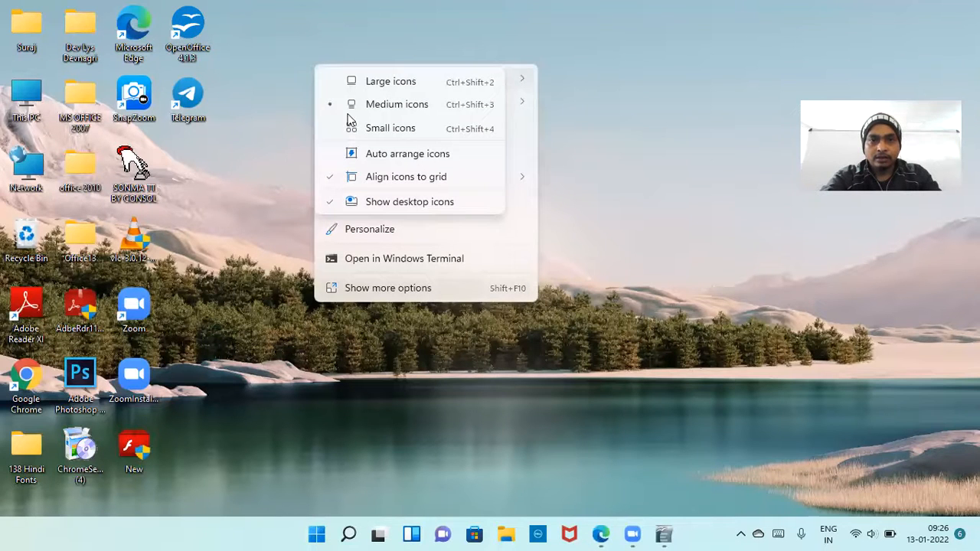
{"action": "left_click", "coordinate": [355, 125]}
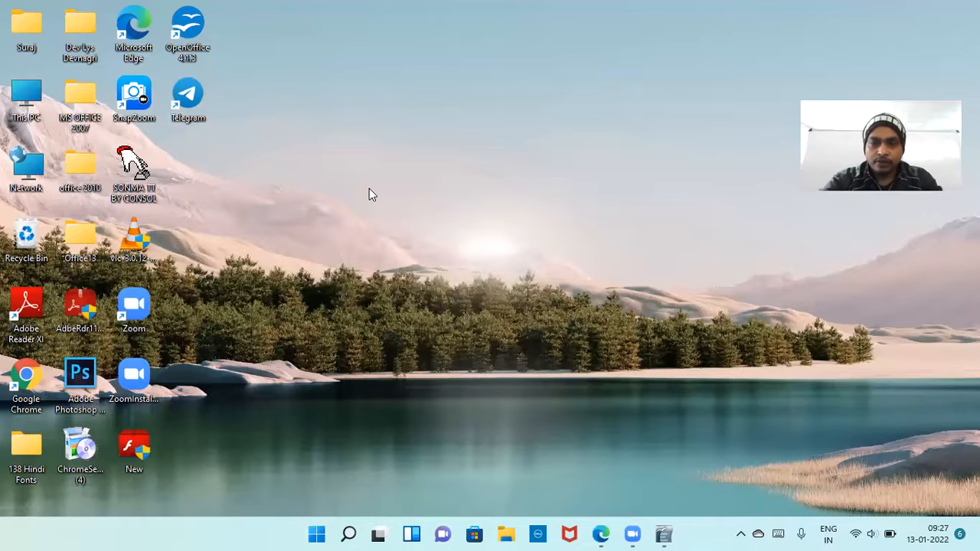
Search the installed apps for "openOffice Calc" and launch OpenOffice Calc with a new spreadsheet.
{"action": "left_click", "coordinate": [314, 533]}
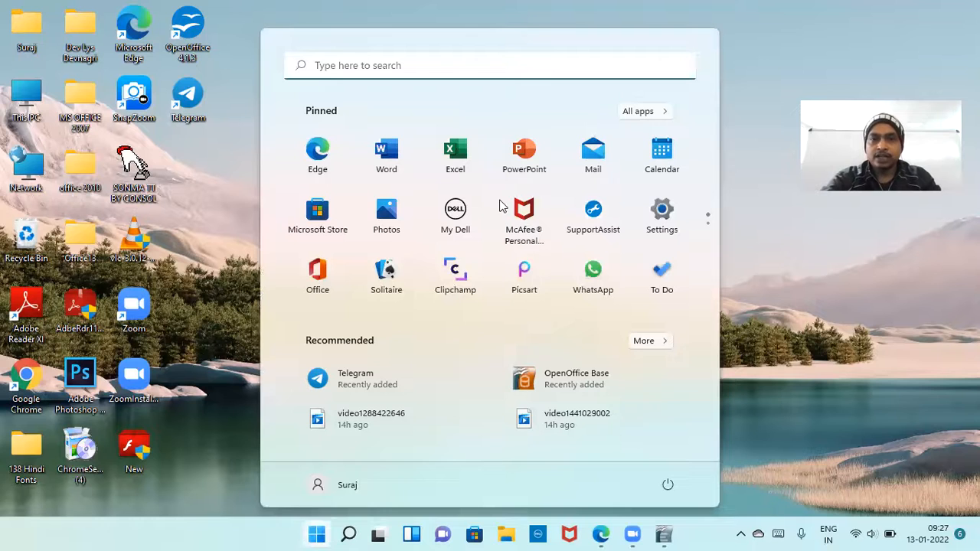
{"action": "left_click", "coordinate": [637, 112]}
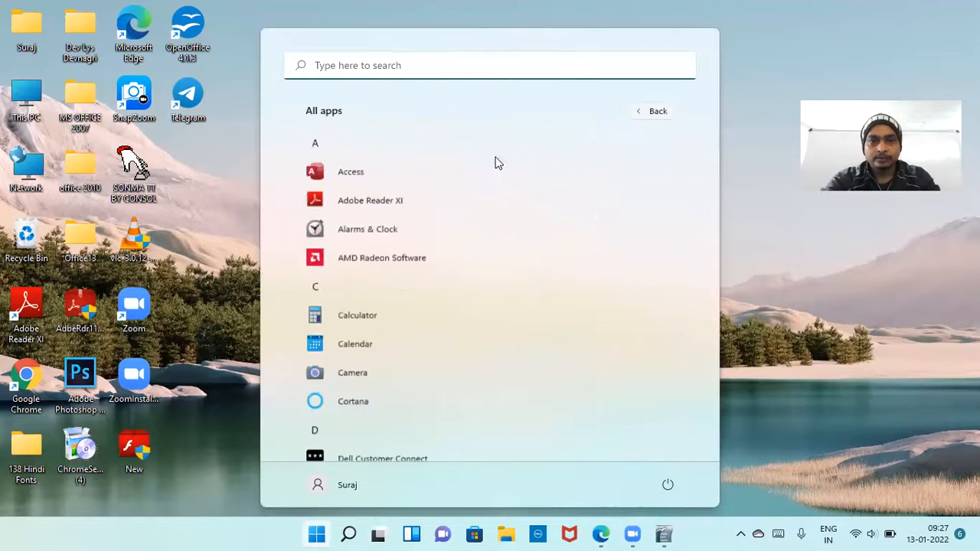
{"action": "left_click", "coordinate": [481, 75]}
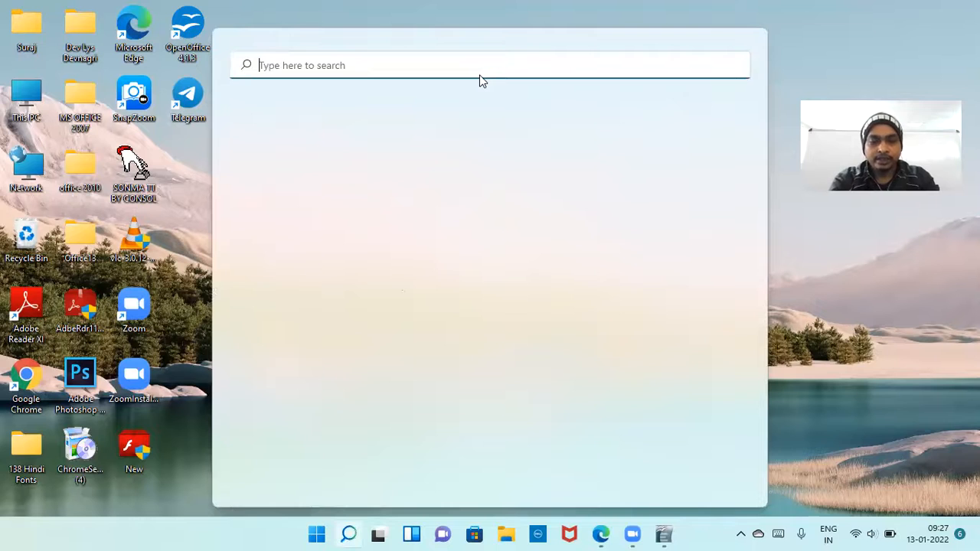
{"action": "type", "text": "op"}
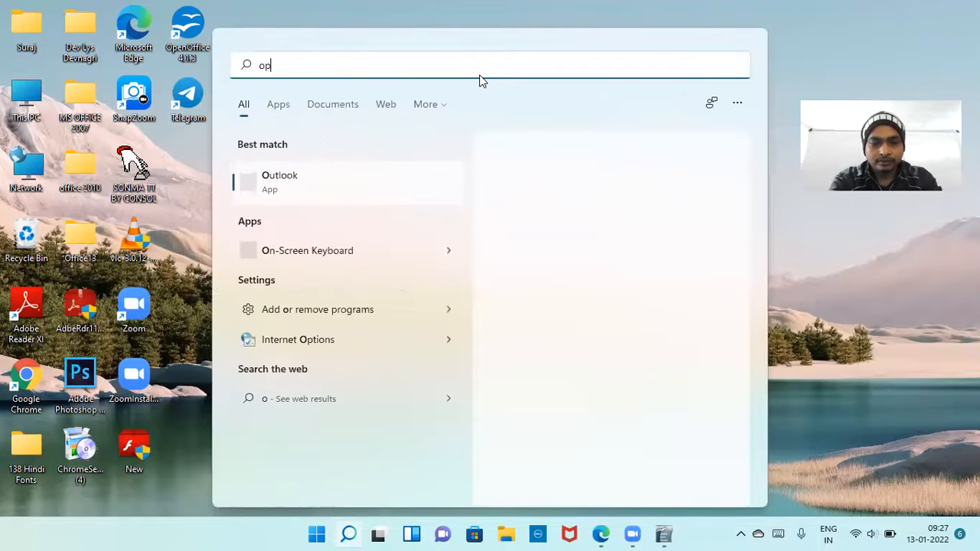
{"action": "type", "text": "en"}
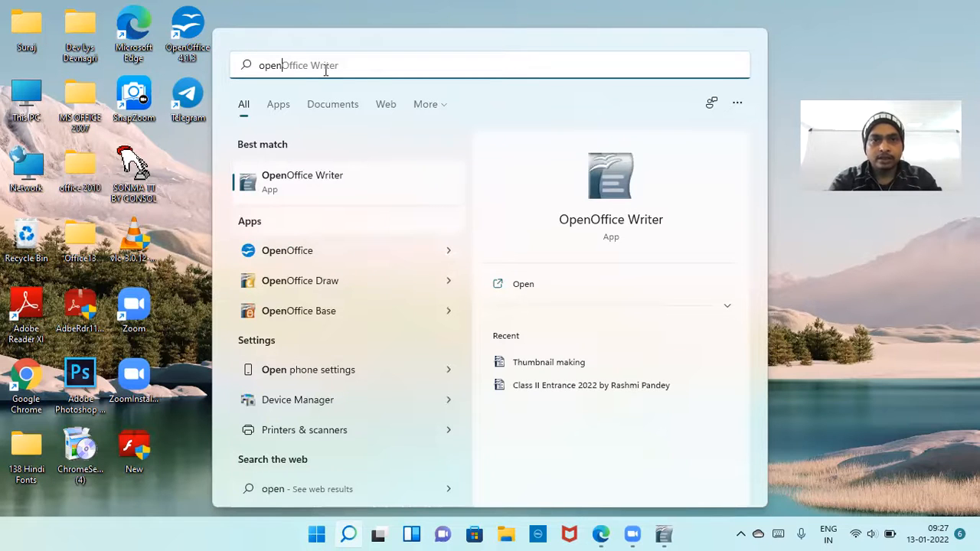
{"action": "key", "text": "Right"}
{"action": "key", "text": "BackSpace"}
{"action": "key", "text": "BackSpace"}
{"action": "key", "text": "BackSpace"}
{"action": "key", "text": "BackSpace"}
{"action": "key", "text": "BackSpace"}
{"action": "key", "text": "BackSpace"}
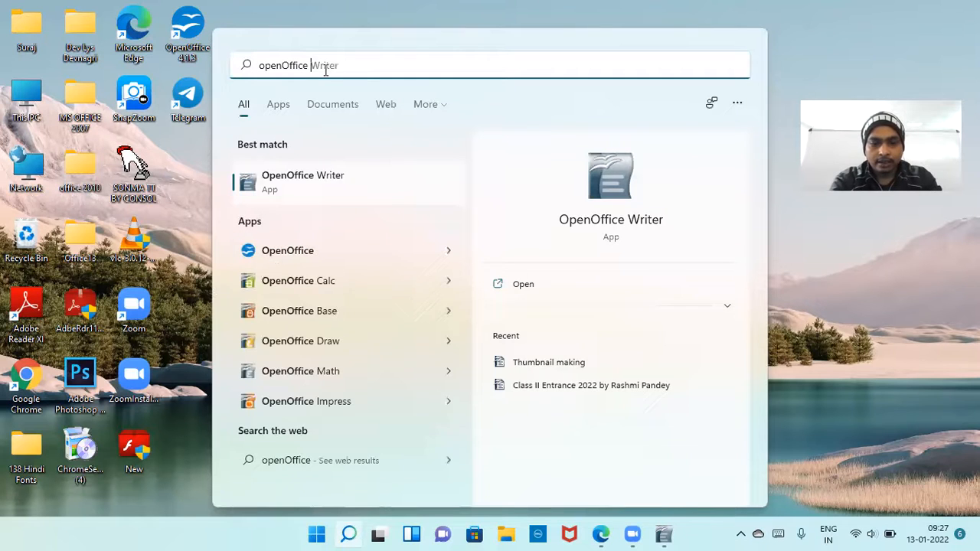
{"action": "type", "text": "Calc"}
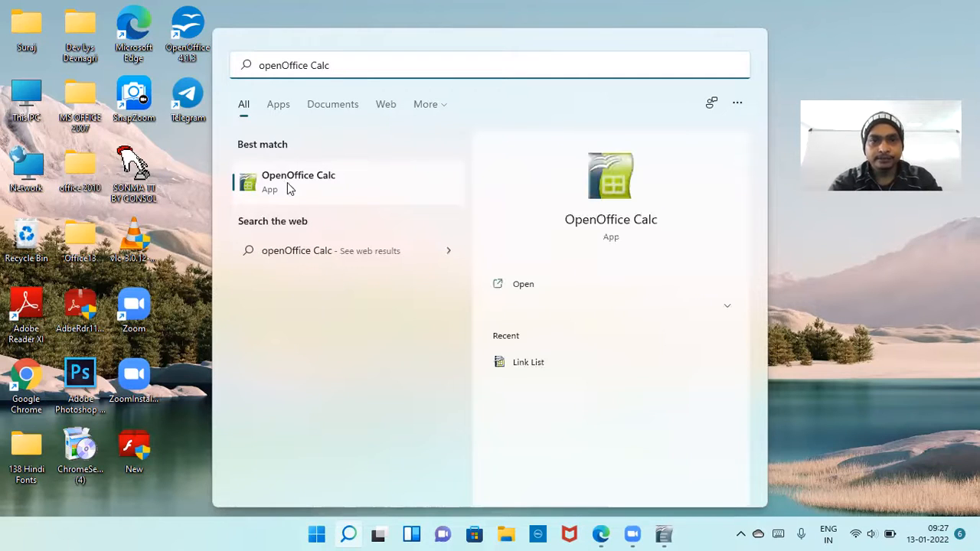
{"action": "left_click", "coordinate": [287, 182]}
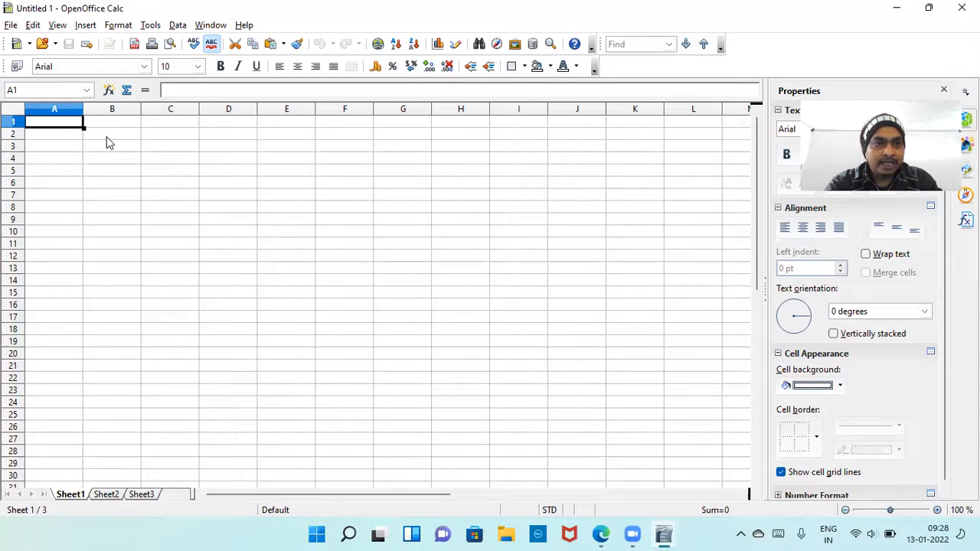
Select the entire rows 1, 3 and 5 of Sheet1 one after another.
{"action": "left_click", "coordinate": [10, 121]}
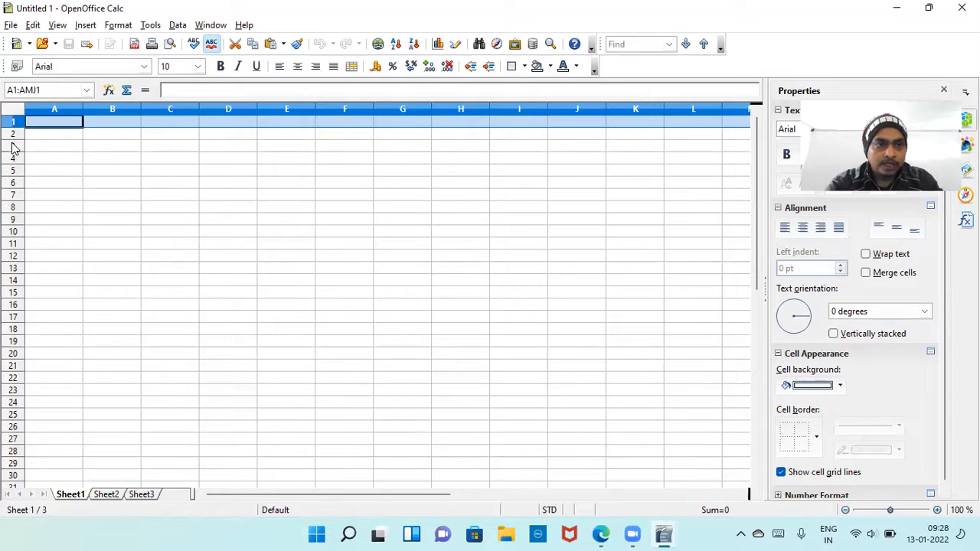
{"action": "left_click", "coordinate": [12, 148]}
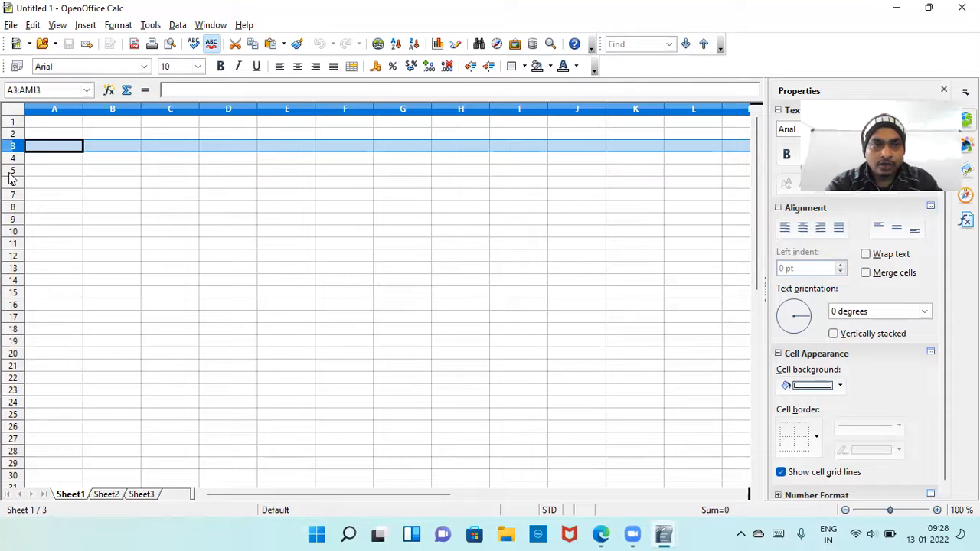
{"action": "left_click", "coordinate": [12, 172]}
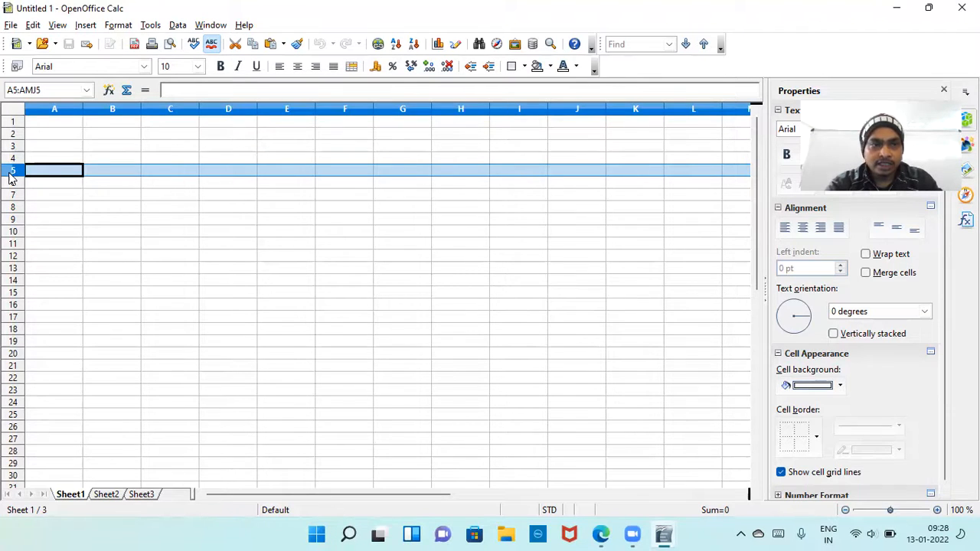
Select the entire columns A, B, C and D one after another, followed by row 3.
{"action": "left_click", "coordinate": [55, 110]}
{"action": "left_click", "coordinate": [108, 111]}
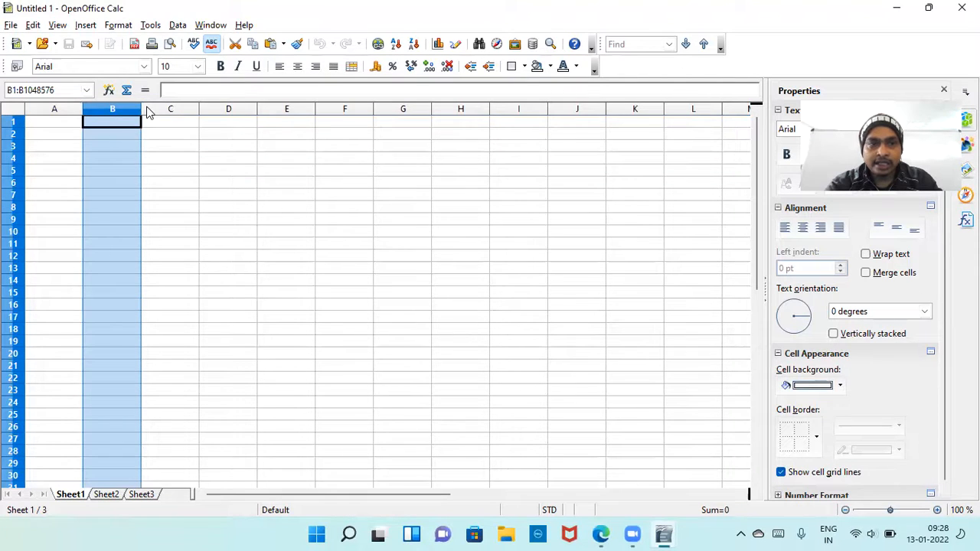
{"action": "left_click", "coordinate": [169, 111]}
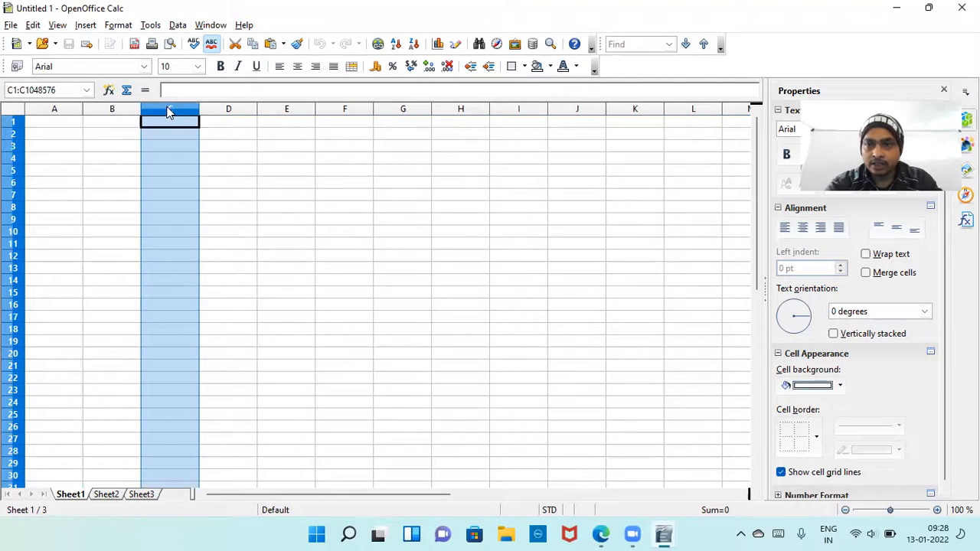
{"action": "left_click", "coordinate": [235, 112]}
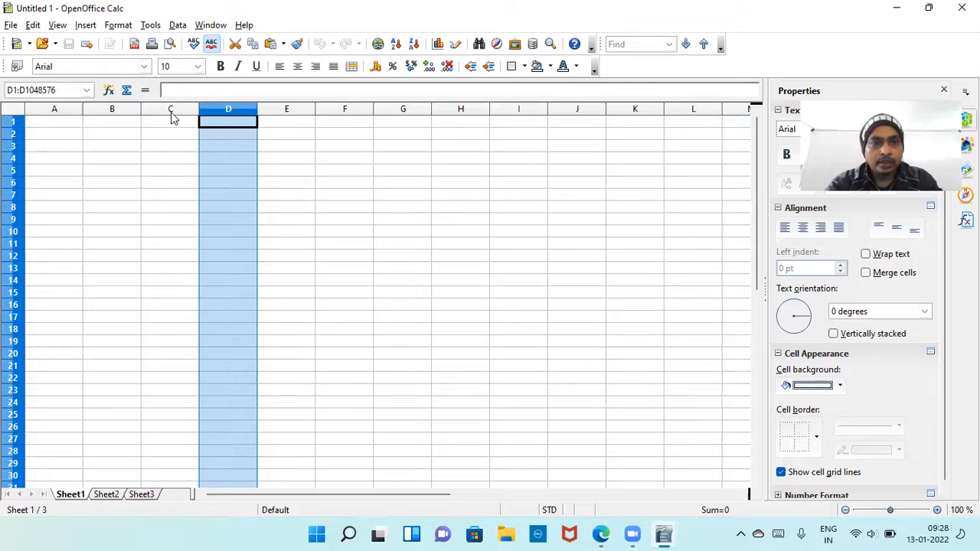
{"action": "left_click", "coordinate": [13, 147]}
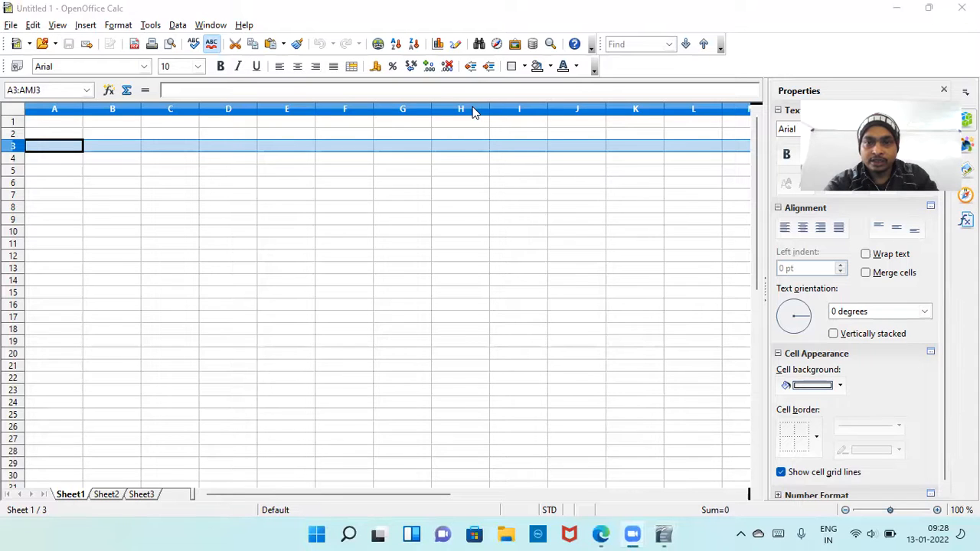
Make the individual cells D6, C4, C7, E3, C7 and F6 active in turn.
{"action": "left_click", "coordinate": [238, 188]}
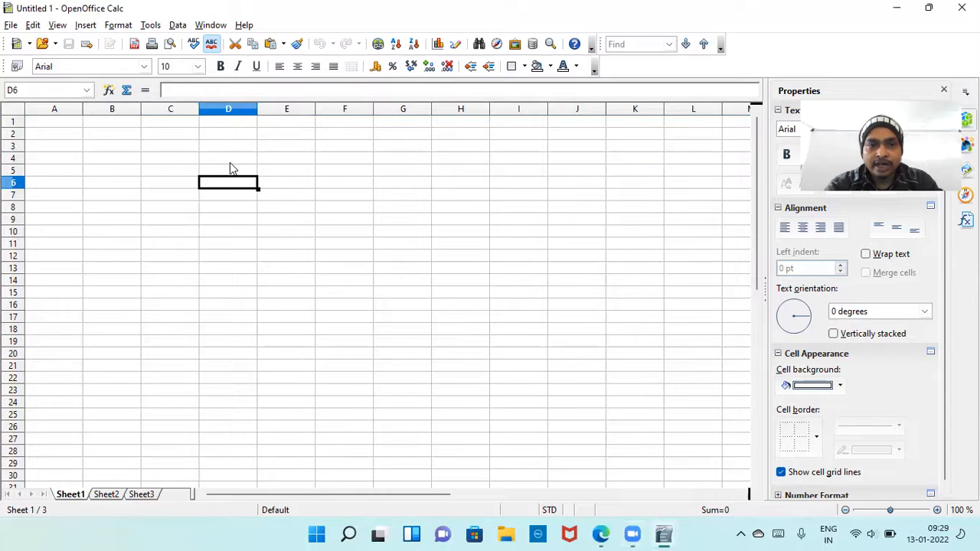
{"action": "left_click", "coordinate": [169, 162]}
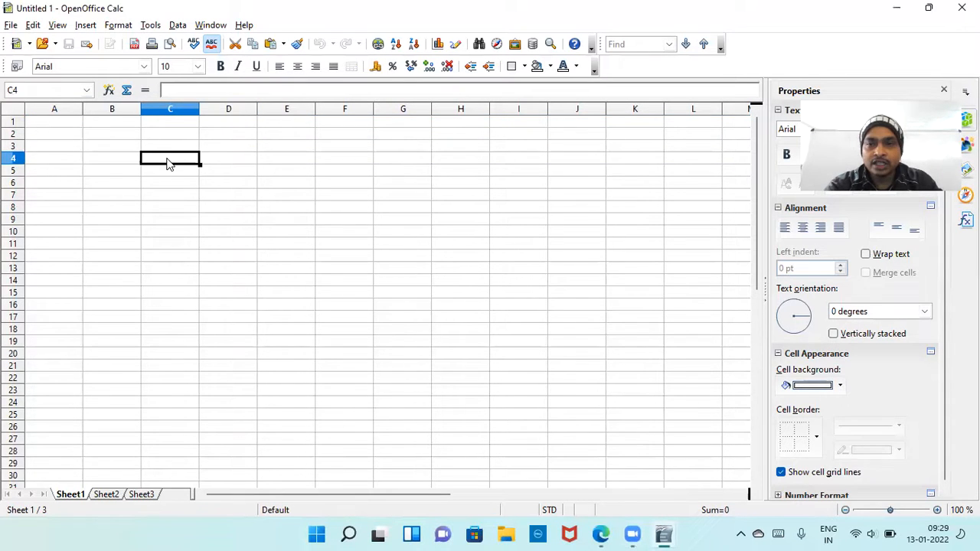
{"action": "left_click", "coordinate": [183, 199]}
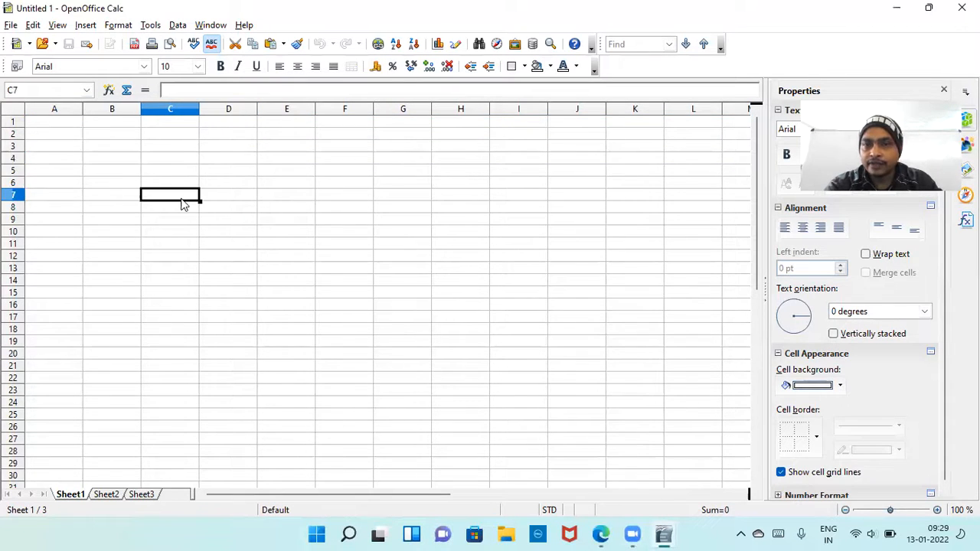
{"action": "left_click", "coordinate": [290, 147]}
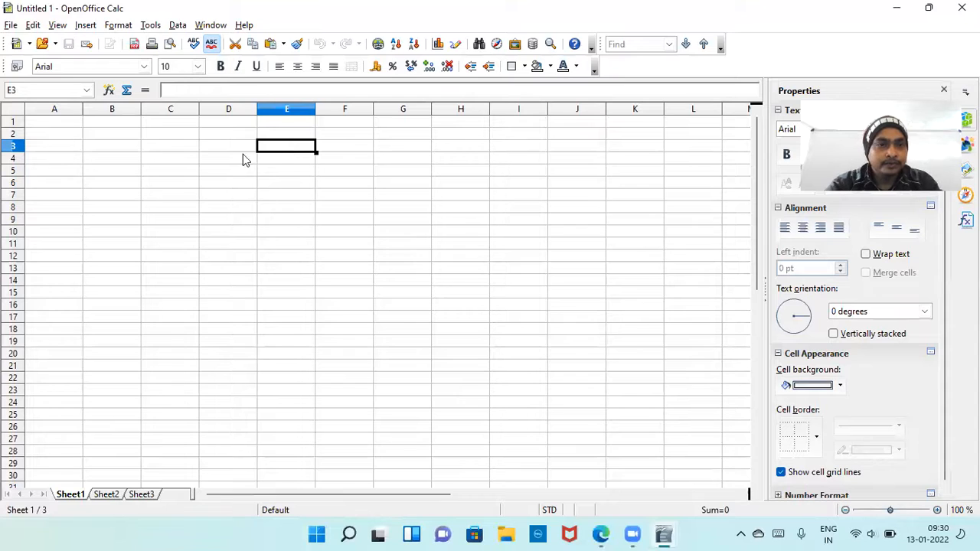
{"action": "left_click", "coordinate": [186, 196]}
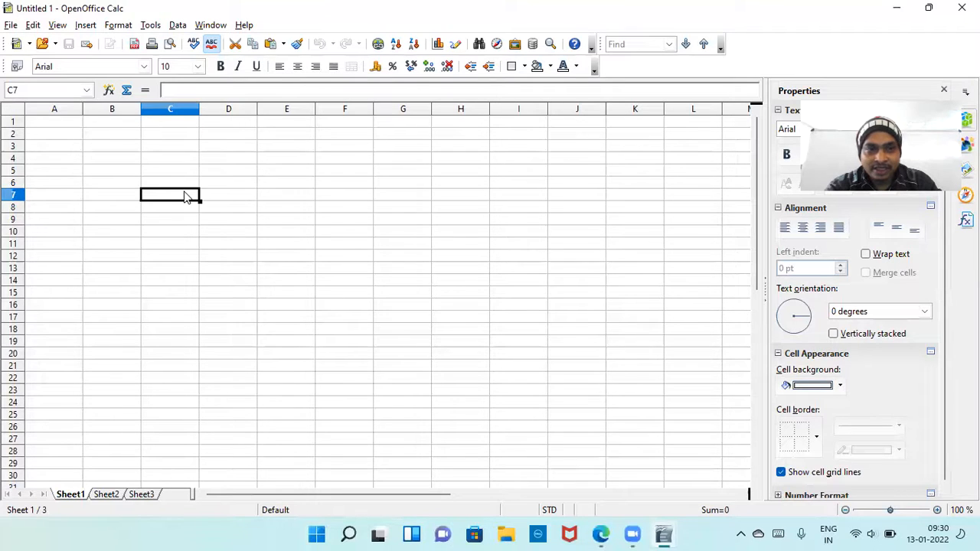
{"action": "left_click", "coordinate": [326, 184]}
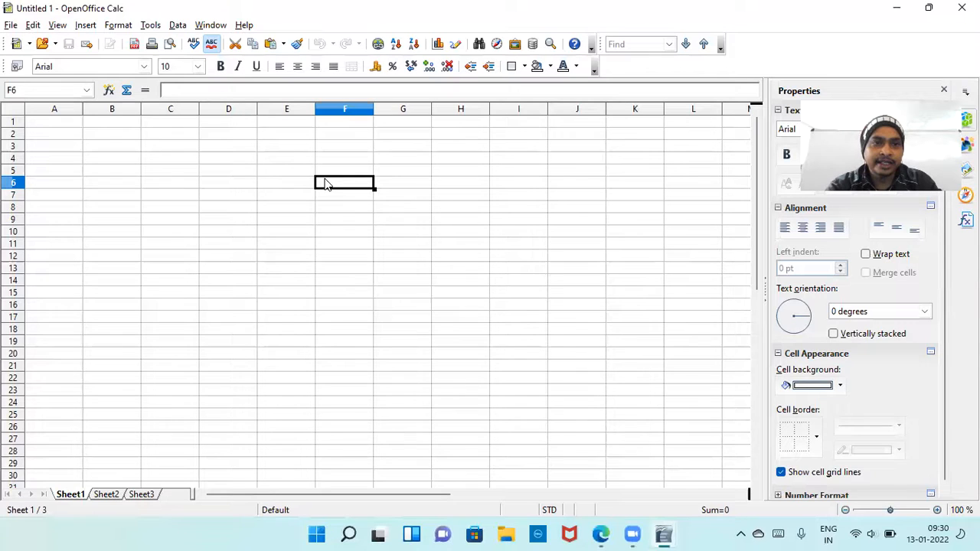
Enter the headings Roll, Name, Address and Phone in cells A1 to D1 of Sheet1.
{"action": "left_click", "coordinate": [71, 121]}
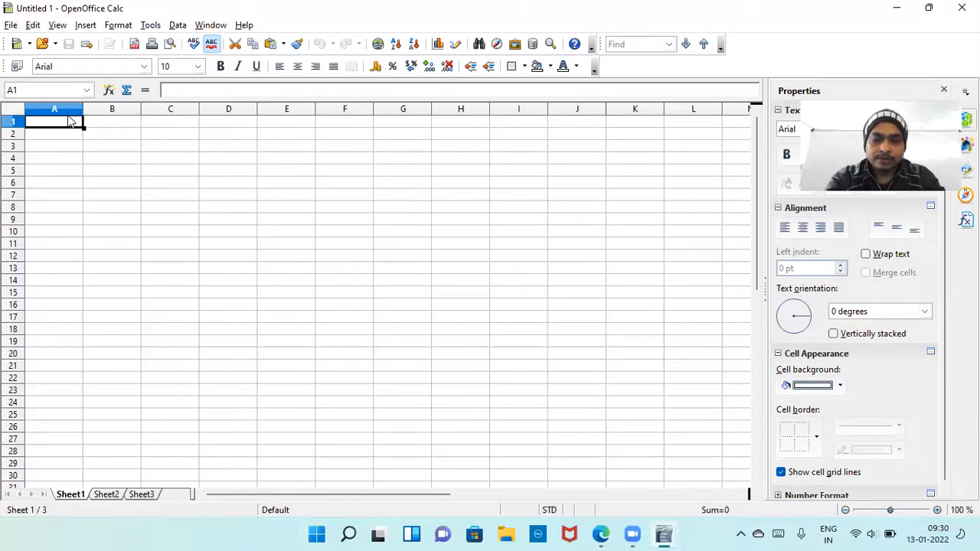
{"action": "type", "text": "Roll"}
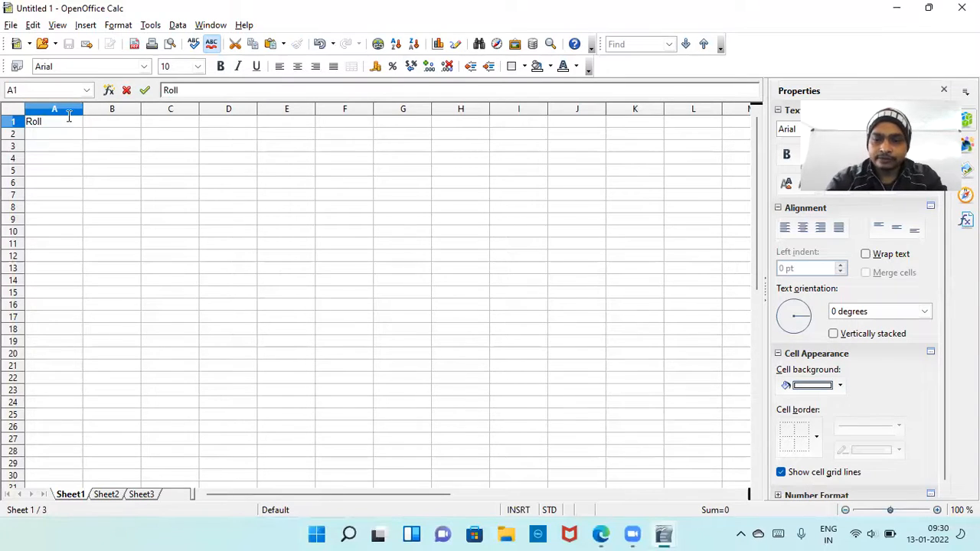
{"action": "key", "text": "Tab"}
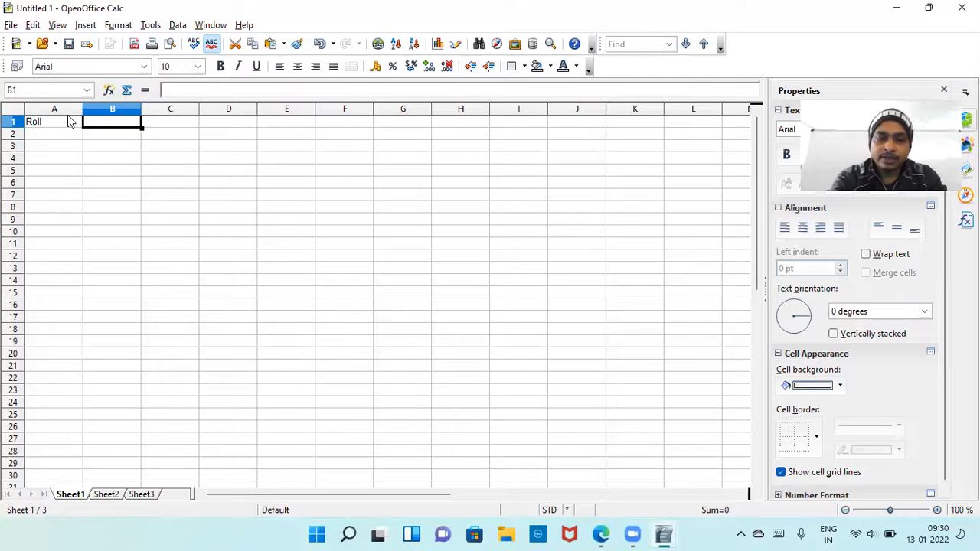
{"action": "type", "text": "Name"}
{"action": "key", "text": "Tab"}
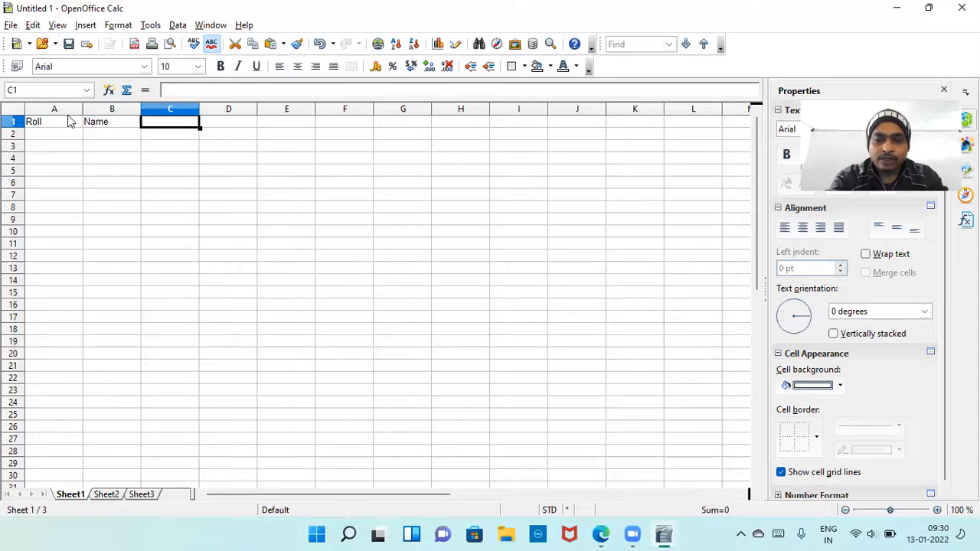
{"action": "type", "text": "Add"}
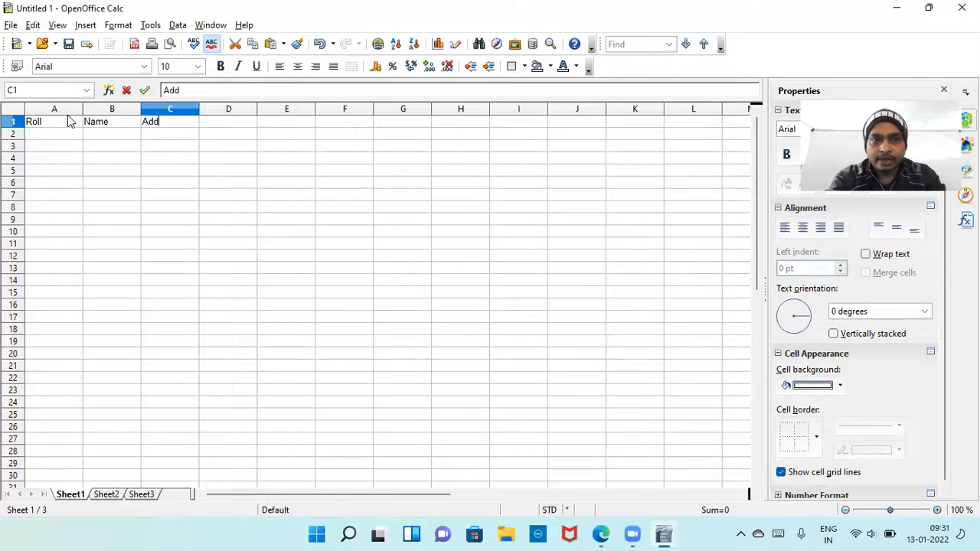
{"action": "type", "text": "ress"}
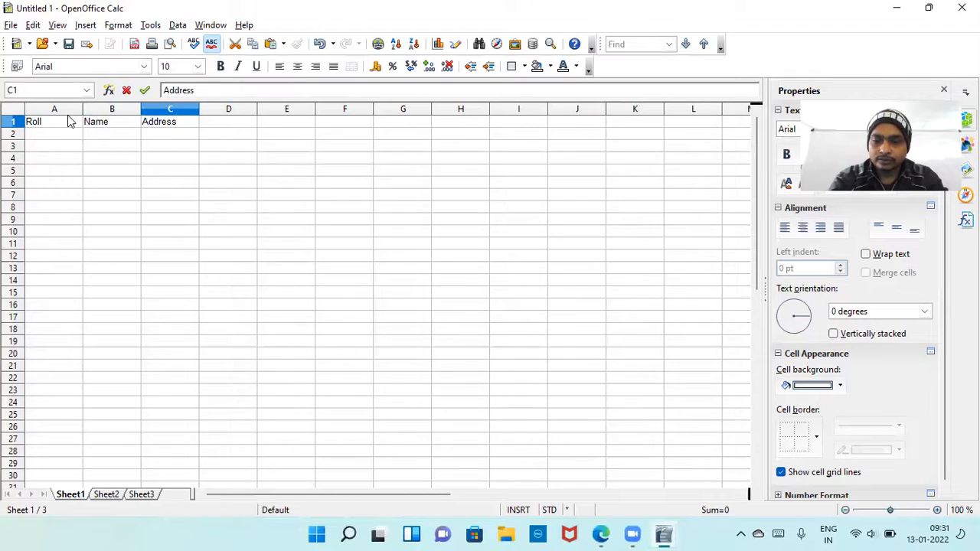
{"action": "key", "text": "Tab"}
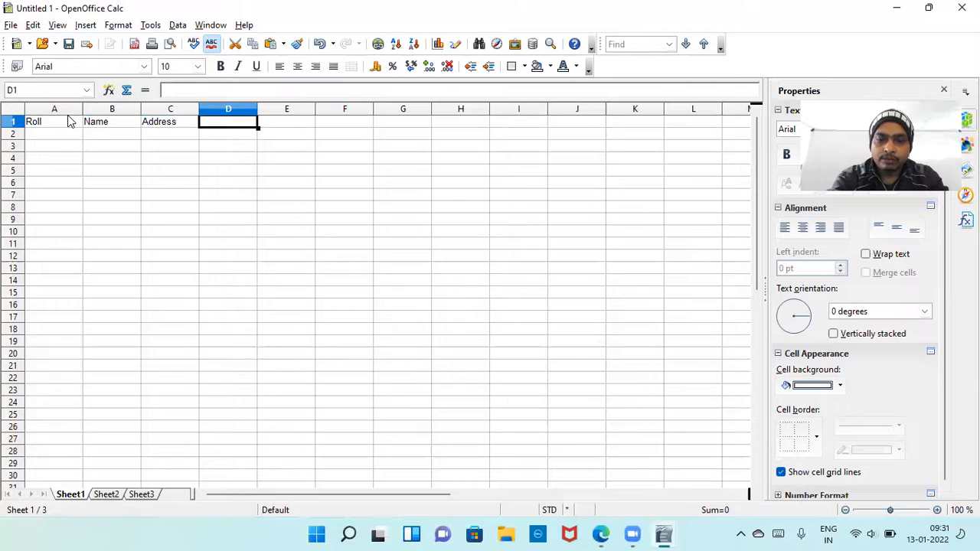
{"action": "type", "text": "Phone"}
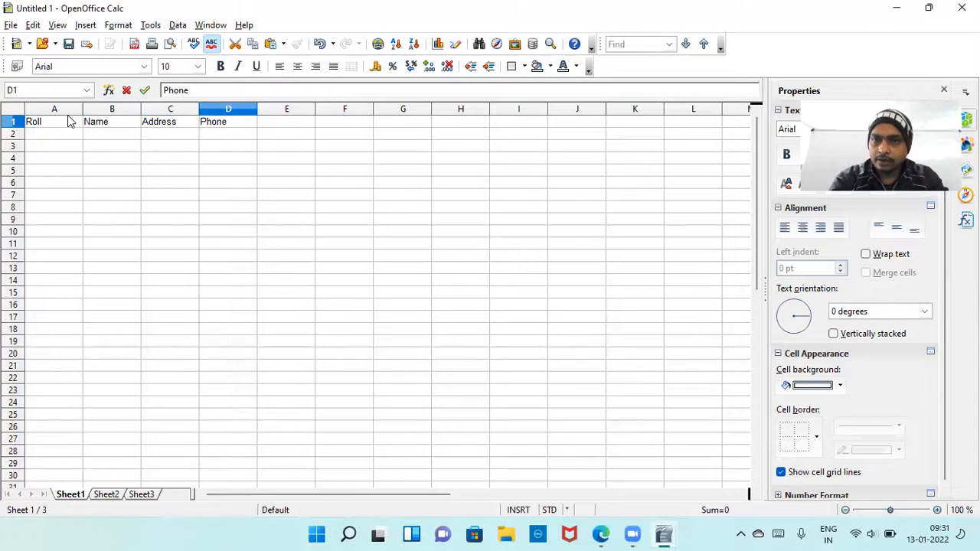
{"action": "key", "text": "Tab"}
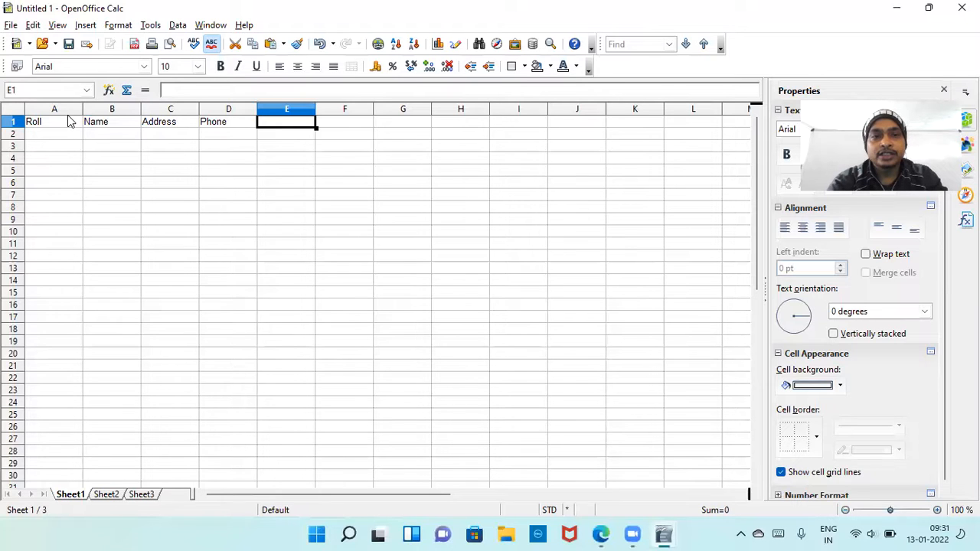
{"action": "left_click", "coordinate": [174, 109]}
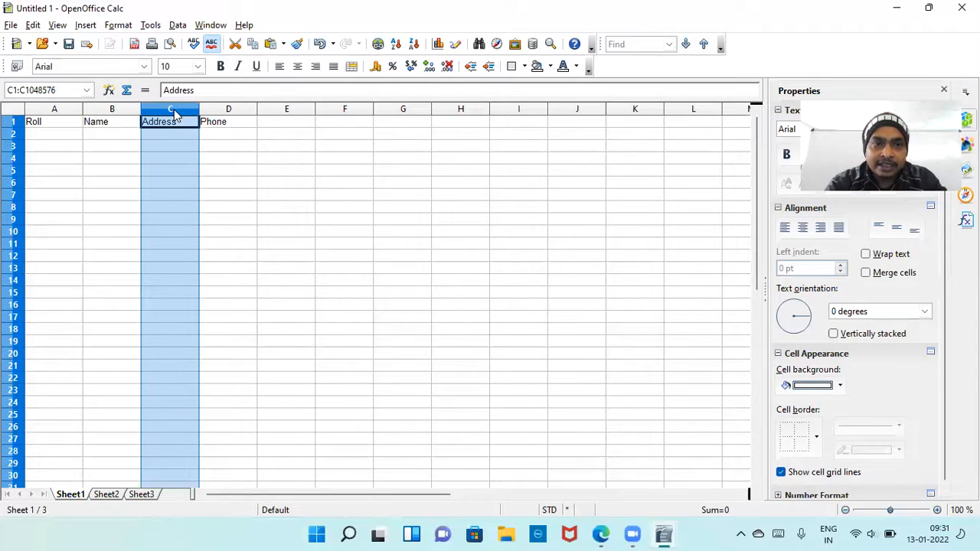
{"action": "right_click", "coordinate": [222, 108]}
{"action": "key", "text": "Escape"}
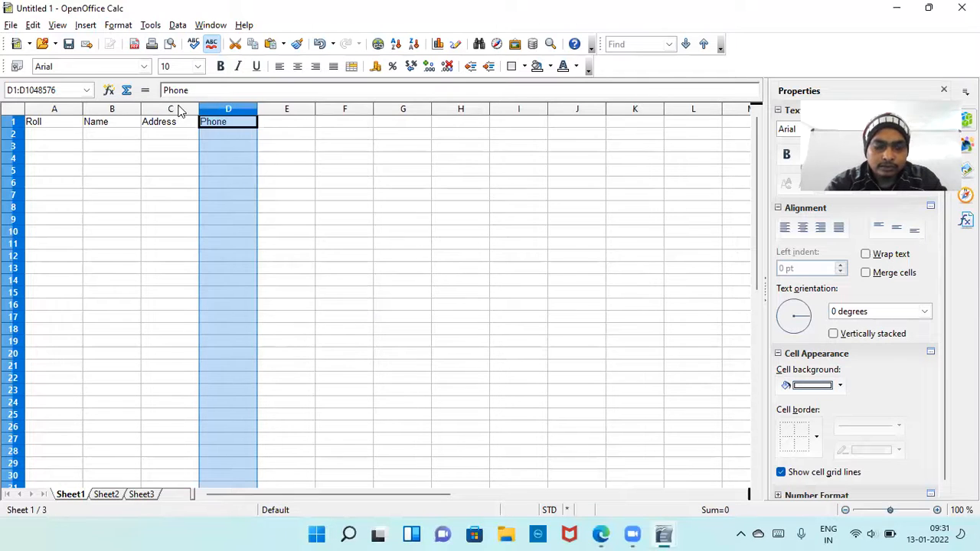
{"action": "left_click", "coordinate": [242, 162]}
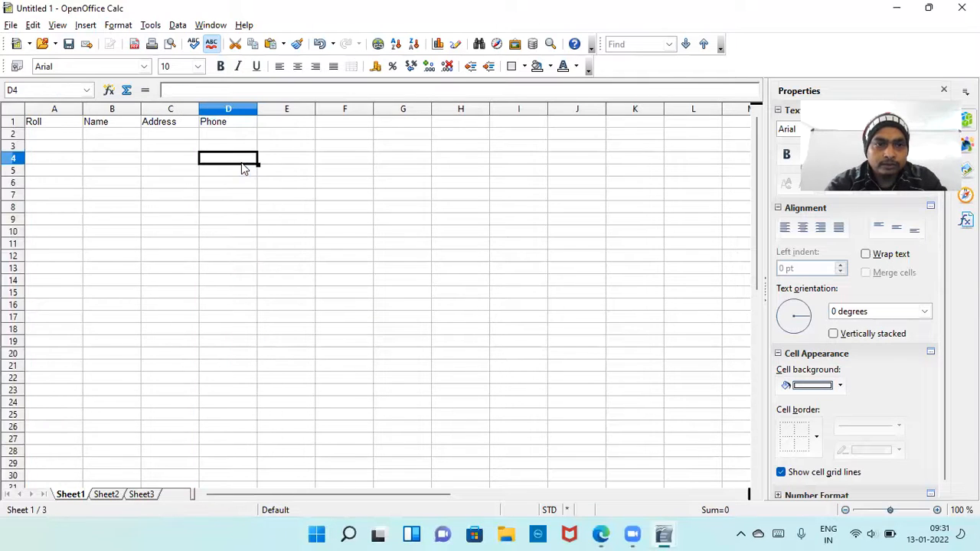
Insert a new column before the Address column and give it the heading "Adm. No." in C1.
{"action": "left_click", "coordinate": [156, 108]}
{"action": "right_click", "coordinate": [156, 108]}
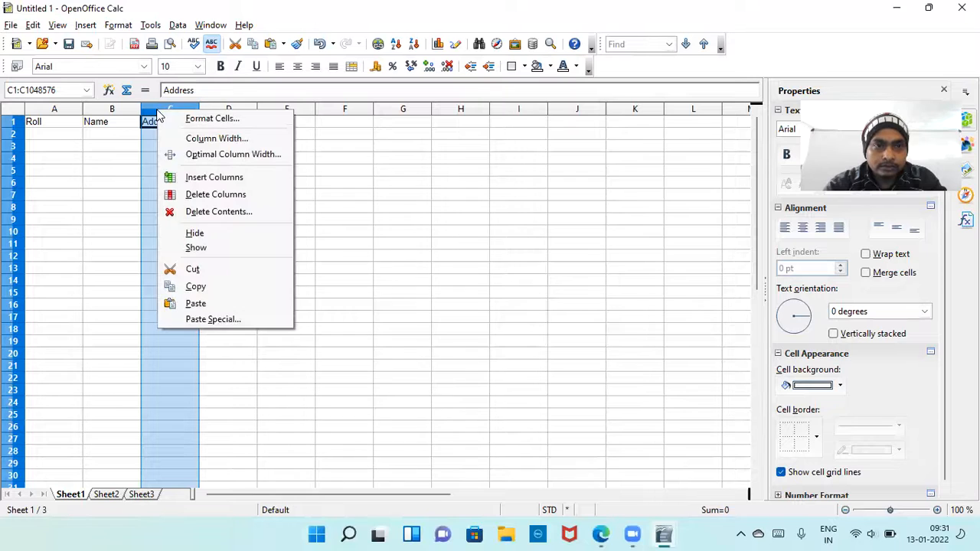
{"action": "left_click", "coordinate": [216, 179]}
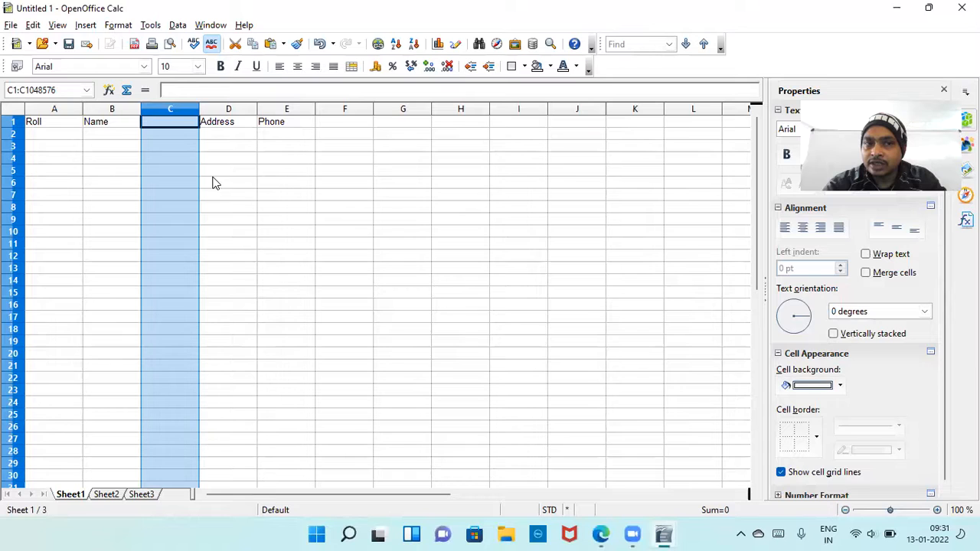
{"action": "left_click", "coordinate": [170, 121]}
{"action": "type", "text": "Adm. No."}
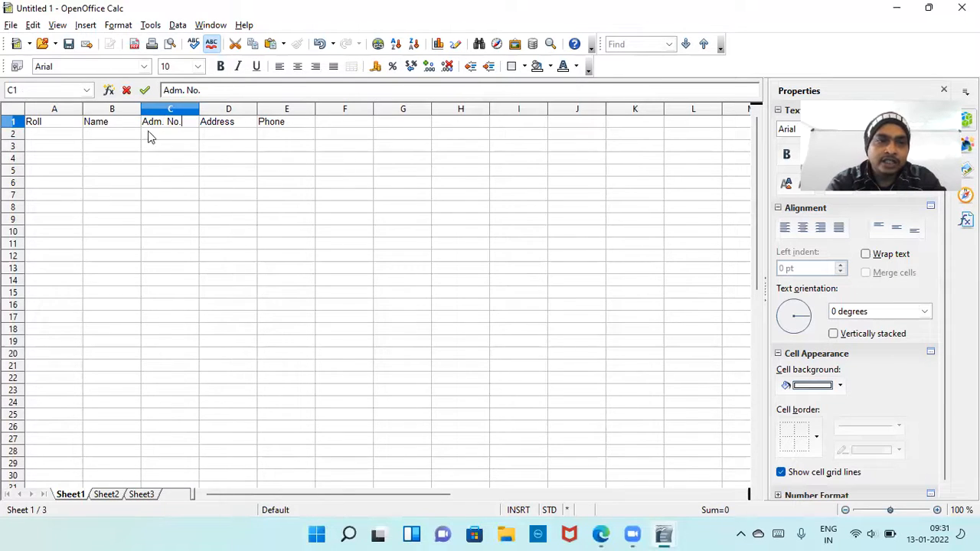
Select the entire row 3 and bring up its row commands to look at the option for inserting rows.
{"action": "left_click", "coordinate": [51, 150]}
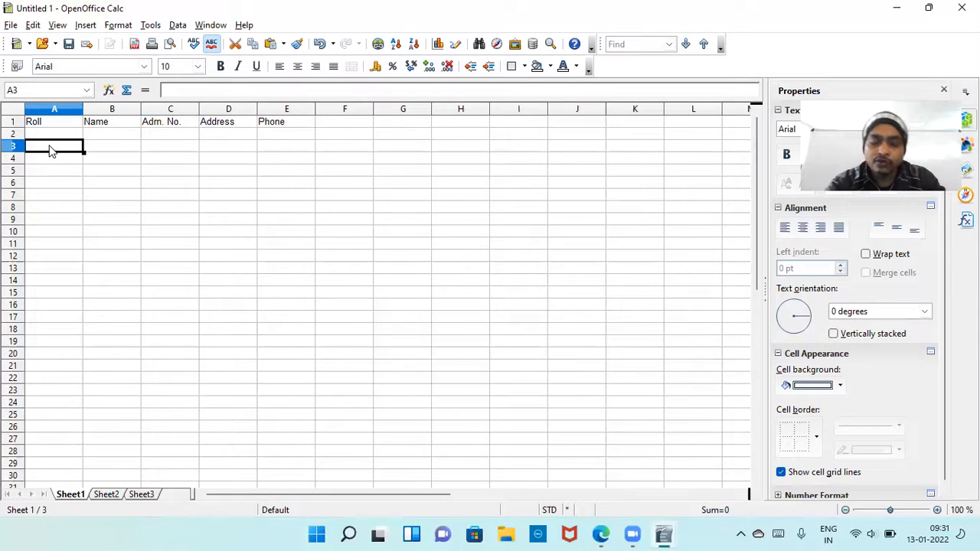
{"action": "right_click", "coordinate": [50, 150]}
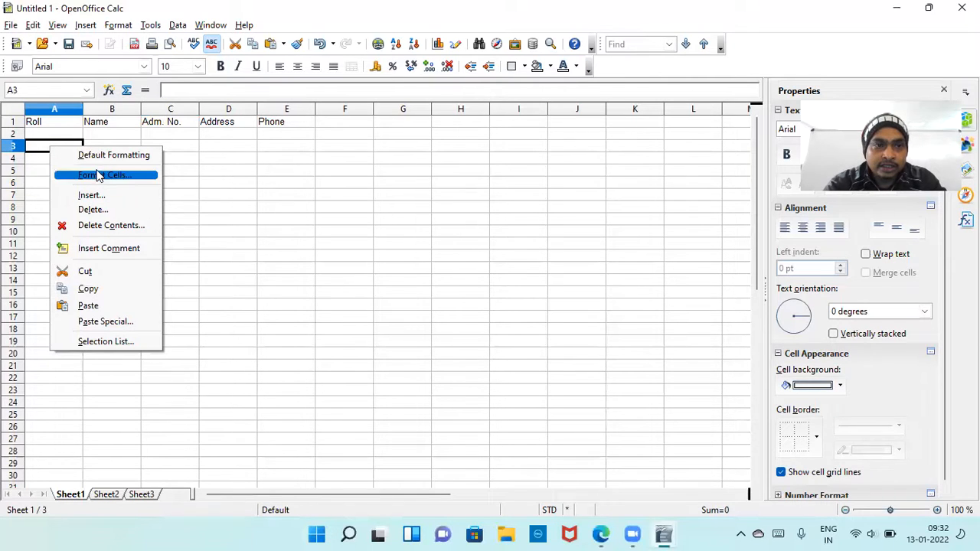
{"action": "left_click", "coordinate": [11, 153]}
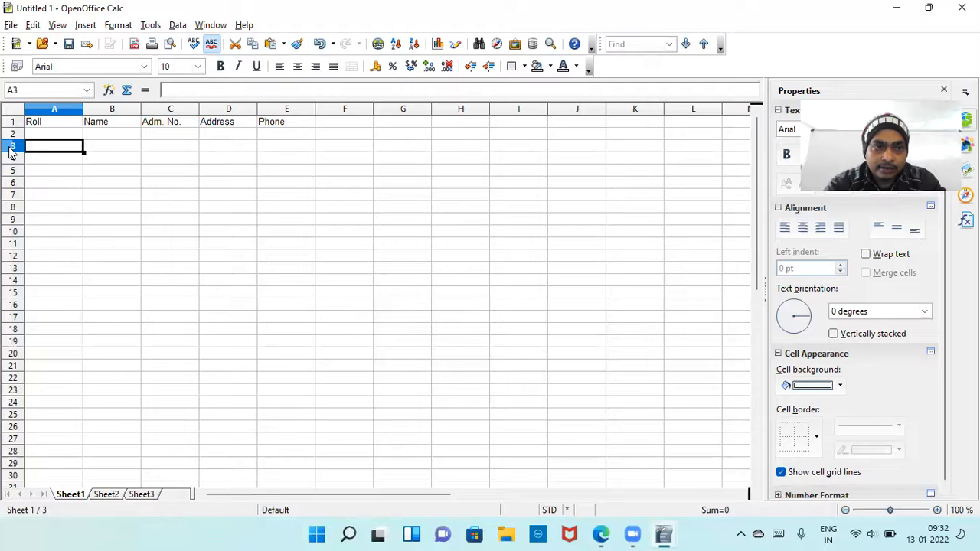
{"action": "left_click", "coordinate": [10, 152]}
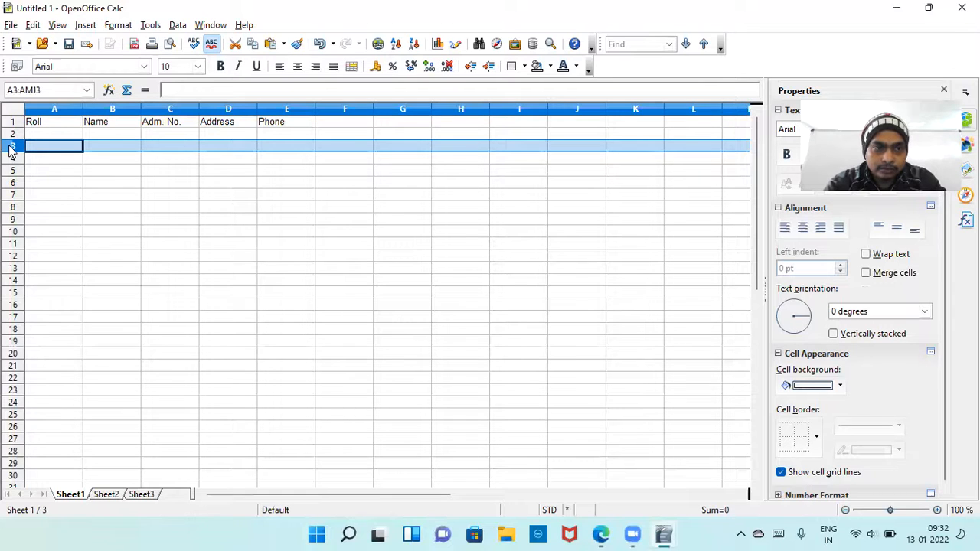
{"action": "right_click", "coordinate": [10, 152]}
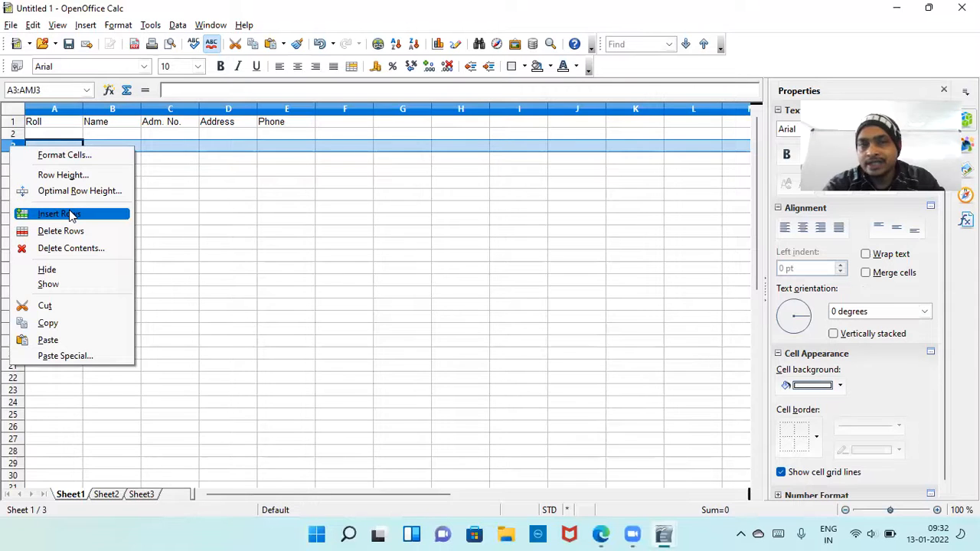
{"action": "left_click", "coordinate": [217, 179]}
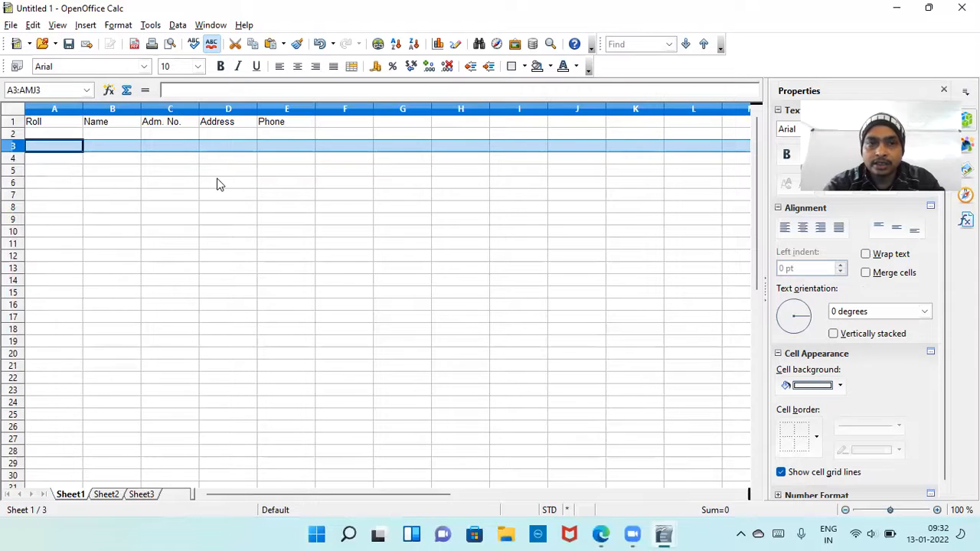
Start the first student's record in row 2 with roll 1, the student's name and the admission number.
{"action": "left_click", "coordinate": [60, 137]}
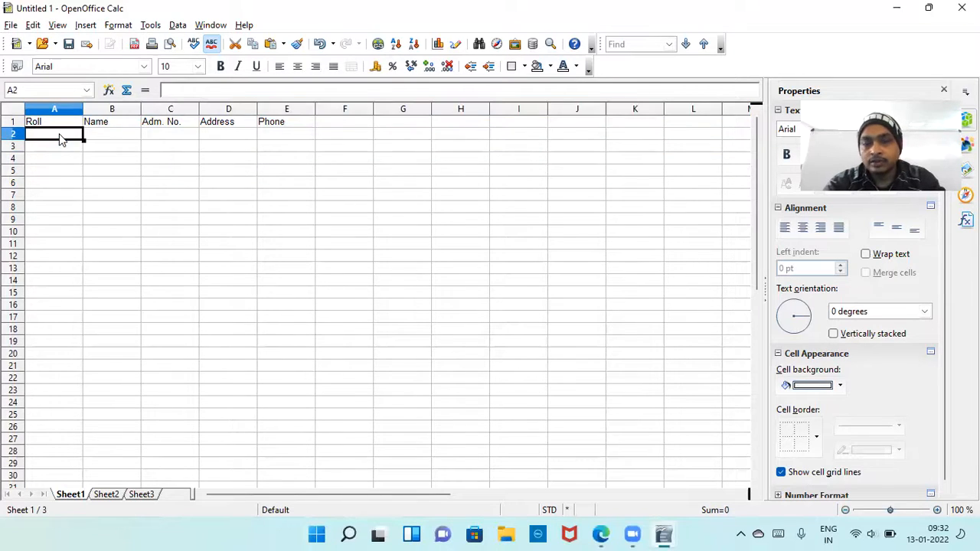
{"action": "type", "text": "1"}
{"action": "key", "text": "Tab"}
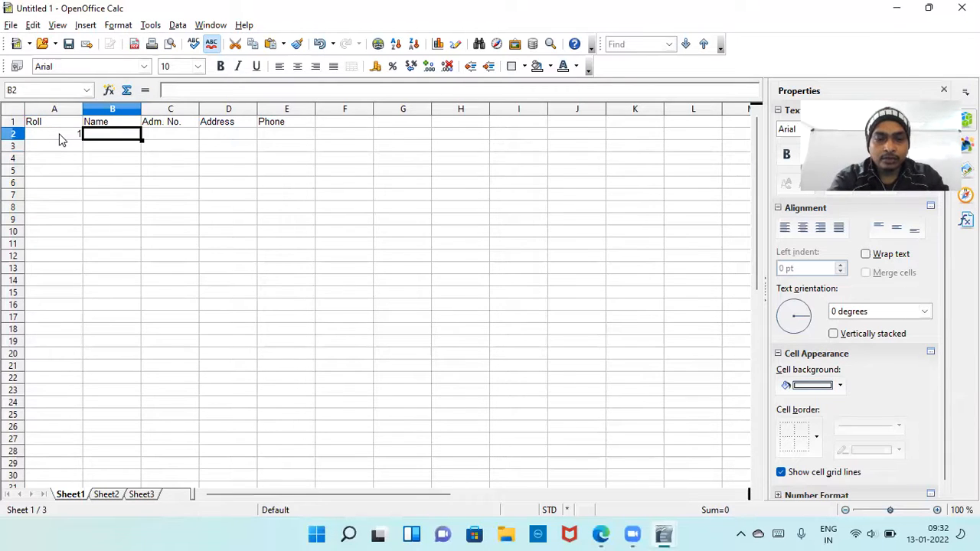
{"action": "type", "text": "Romita"}
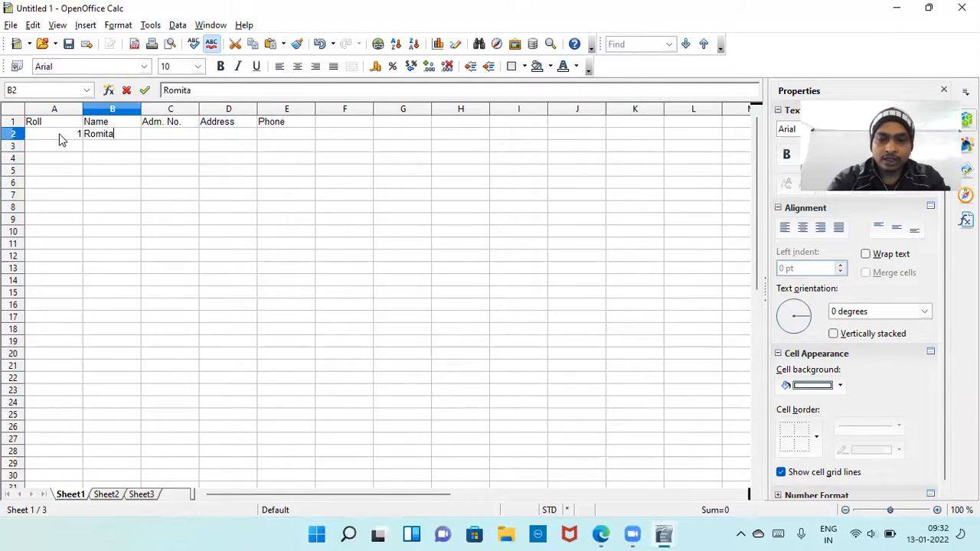
{"action": "key", "text": "Tab"}
{"action": "type", "text": "1234"}
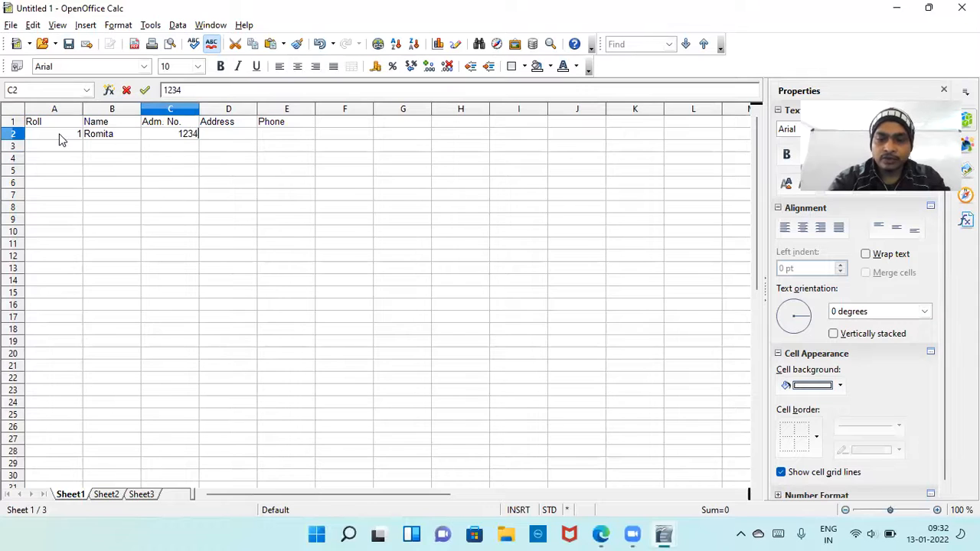
Complete the first student's record in row 2 with the address and phone number.
{"action": "key", "text": "Tab"}
{"action": "type", "text": "AP Colony"}
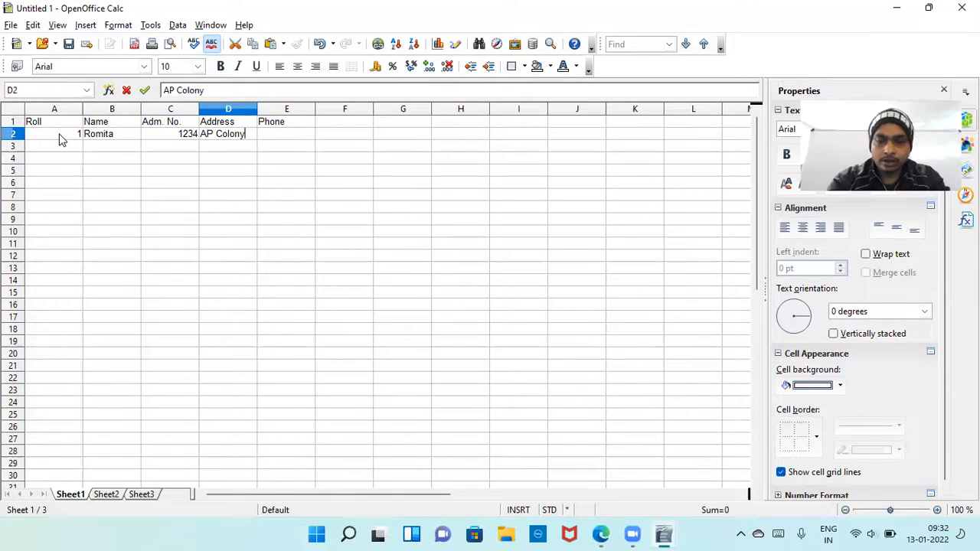
{"action": "key", "text": "Tab"}
{"action": "type", "text": "789456123"}
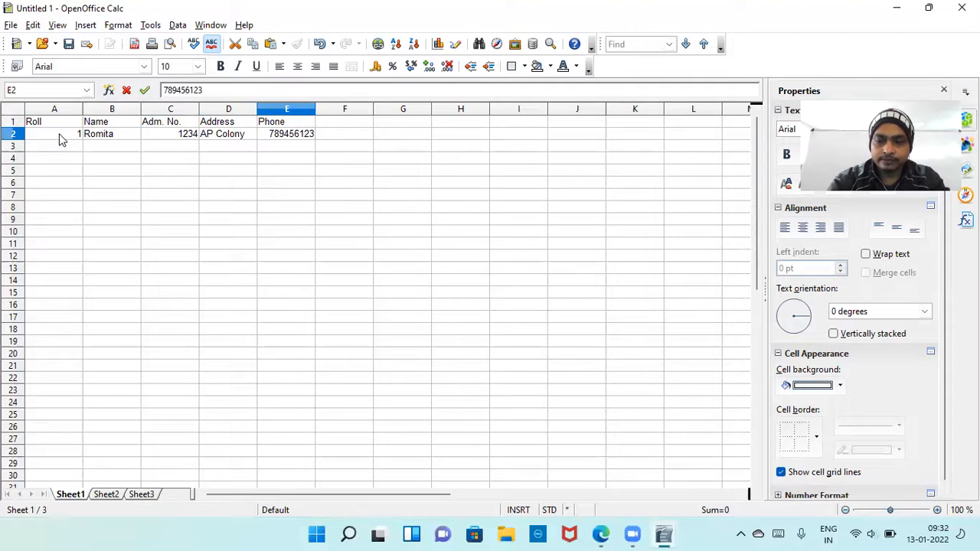
{"action": "key", "text": "Return"}
Start the second student's record in row 3 with roll 2, the student's name and the admission number.
{"action": "key", "text": "Left"}
{"action": "key", "text": "Left"}
{"action": "key", "text": "Left"}
{"action": "key", "text": "Left"}
{"action": "type", "text": "2"}
{"action": "key", "text": "Tab"}
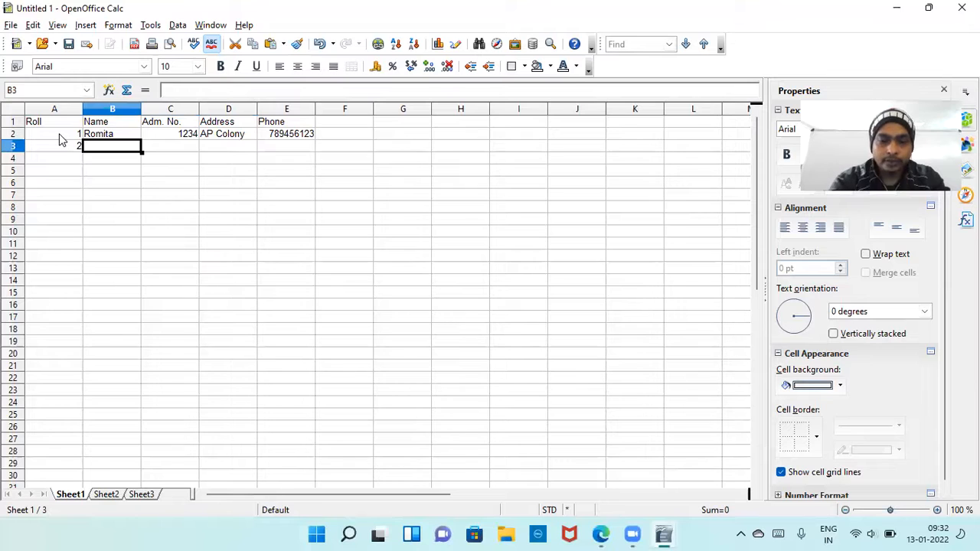
{"action": "type", "text": "Naman"}
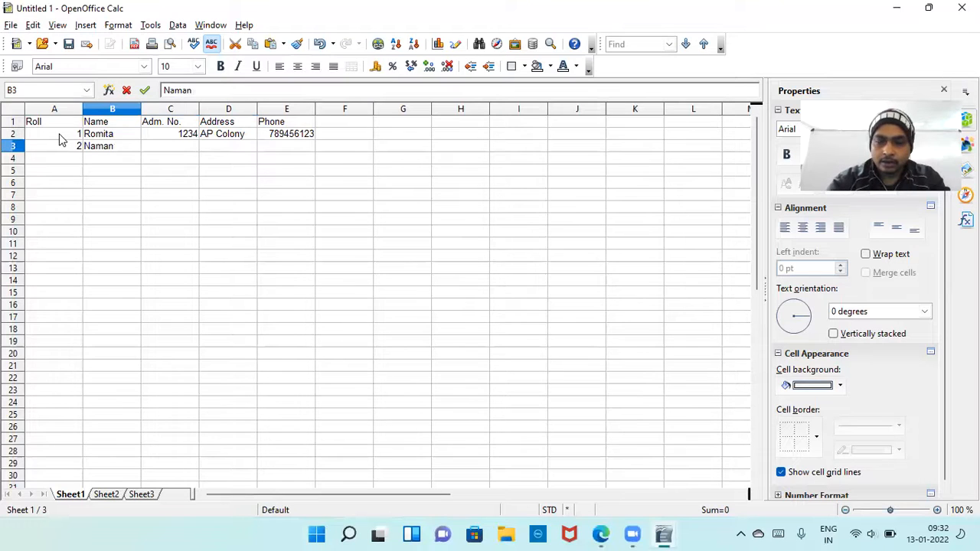
{"action": "key", "text": "Tab"}
{"action": "type", "text": "456+7"}
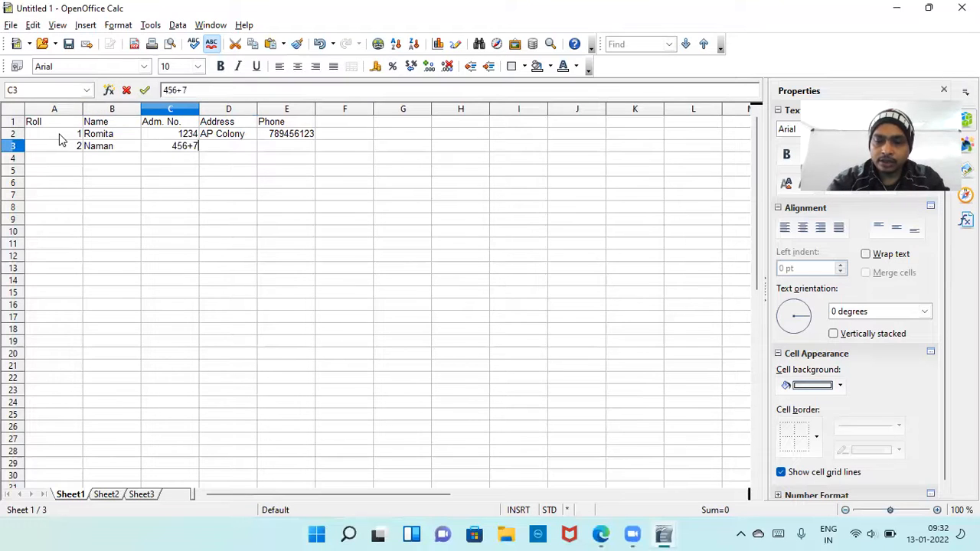
{"action": "key", "text": "BackSpace"}
{"action": "key", "text": "BackSpace"}
{"action": "type", "text": "7"}
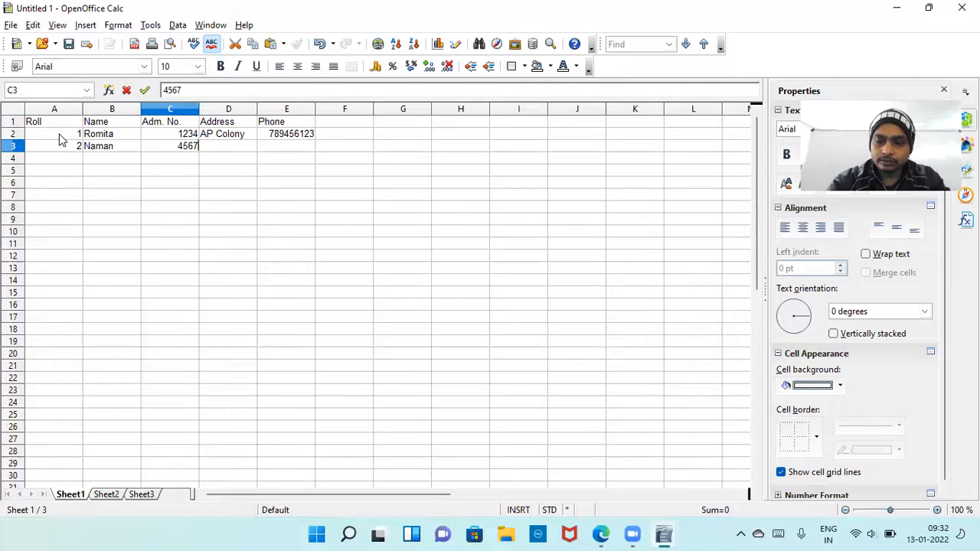
Fill in the second student's address and phone number in row 3.
{"action": "key", "text": "Tab"}
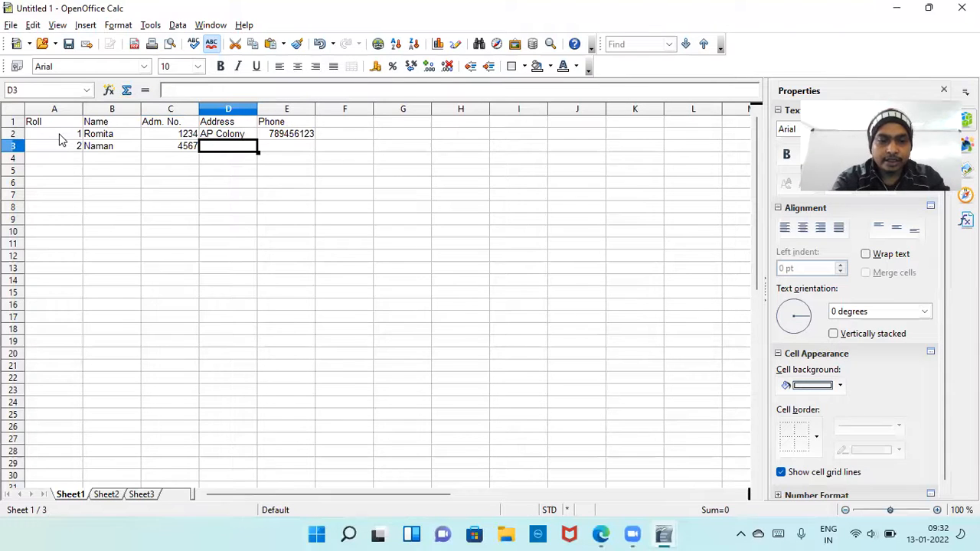
{"action": "type", "text": "Cha"}
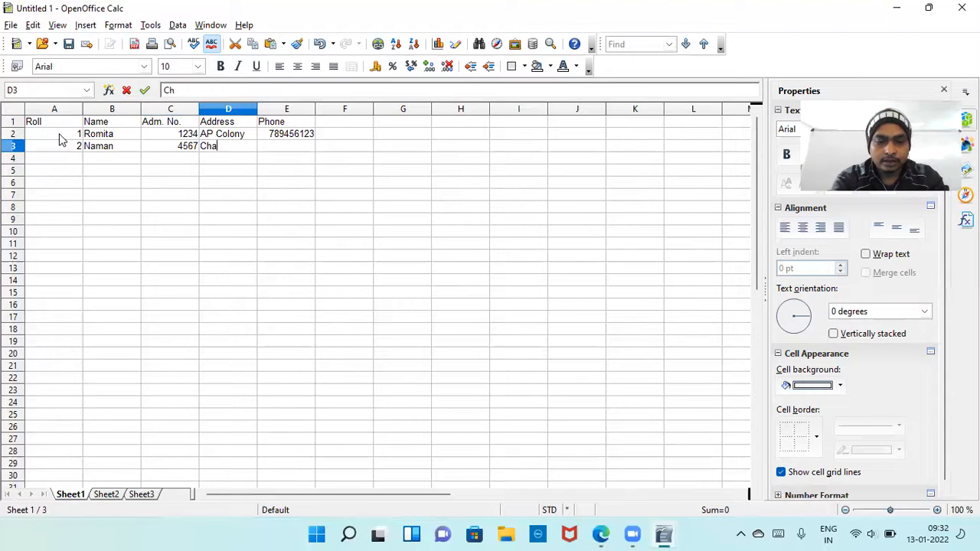
{"action": "type", "text": "ndauti"}
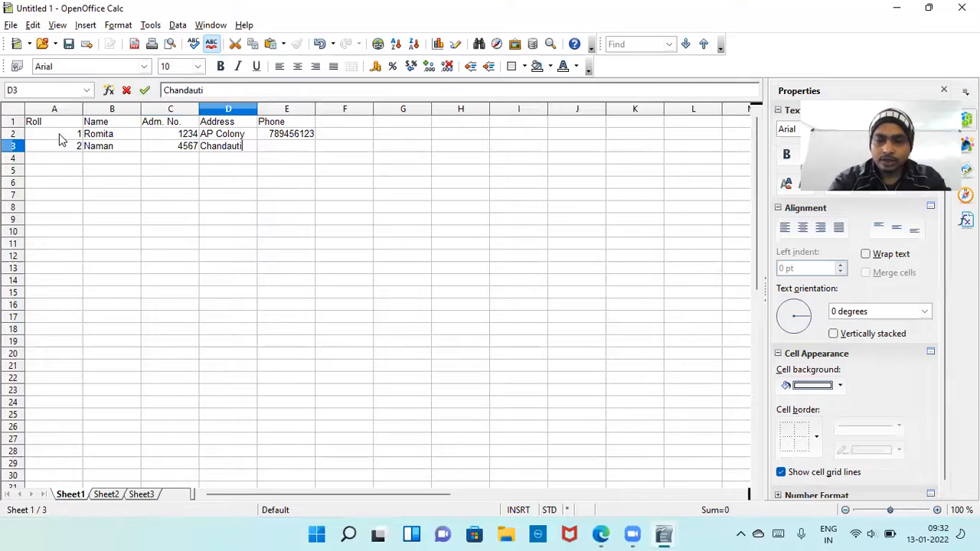
{"action": "key", "text": "Tab"}
{"action": "type", "text": "78"}
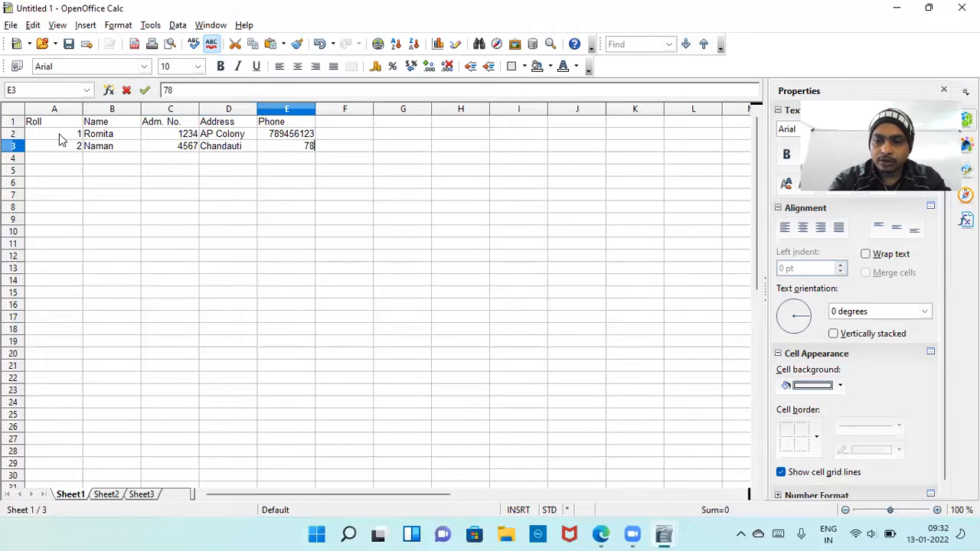
{"action": "type", "text": "4512369"}
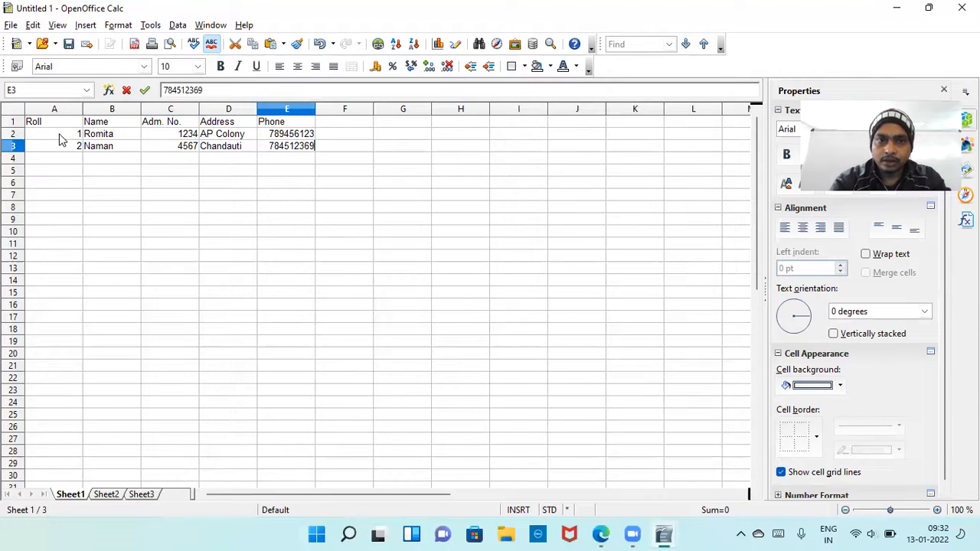
Finish entering the second student's phone number in cell E3.
{"action": "key", "text": "Return"}
Start the third student's record in row 4 with roll 3, the student's name and the admission number.
{"action": "key", "text": "Left"}
{"action": "key", "text": "Left"}
{"action": "key", "text": "Left"}
{"action": "key", "text": "Left"}
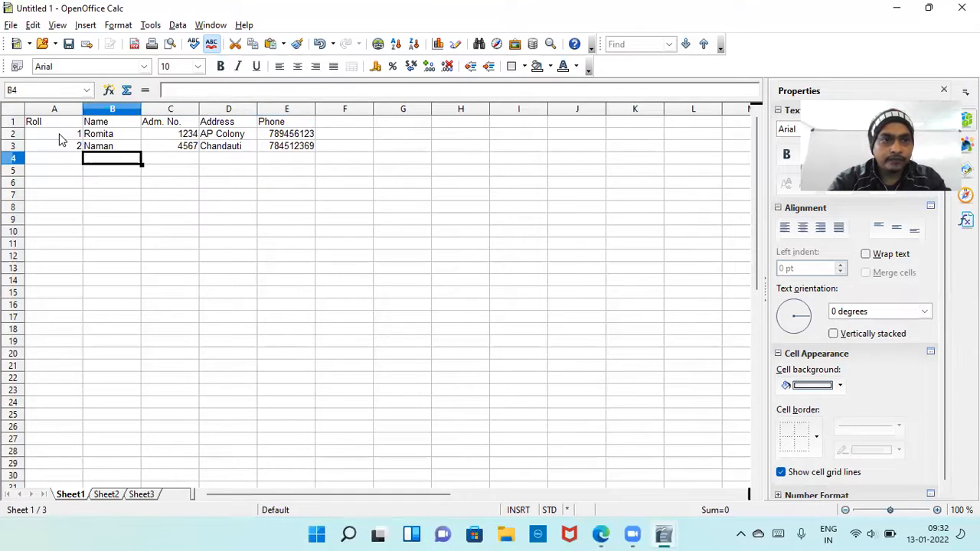
{"action": "type", "text": "3"}
{"action": "key", "text": "Tab"}
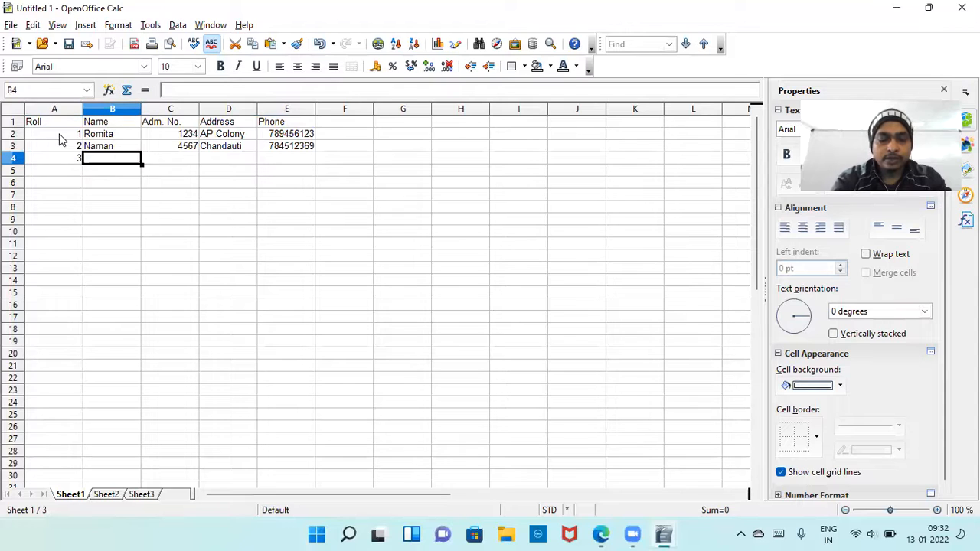
{"action": "type", "text": "Muskan"}
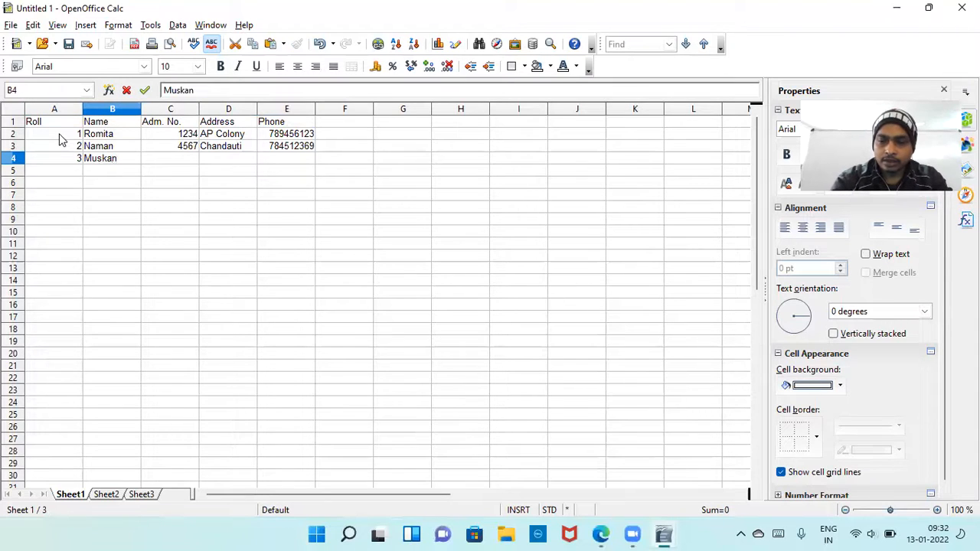
{"action": "key", "text": "Tab"}
{"action": "type", "text": "7845"}
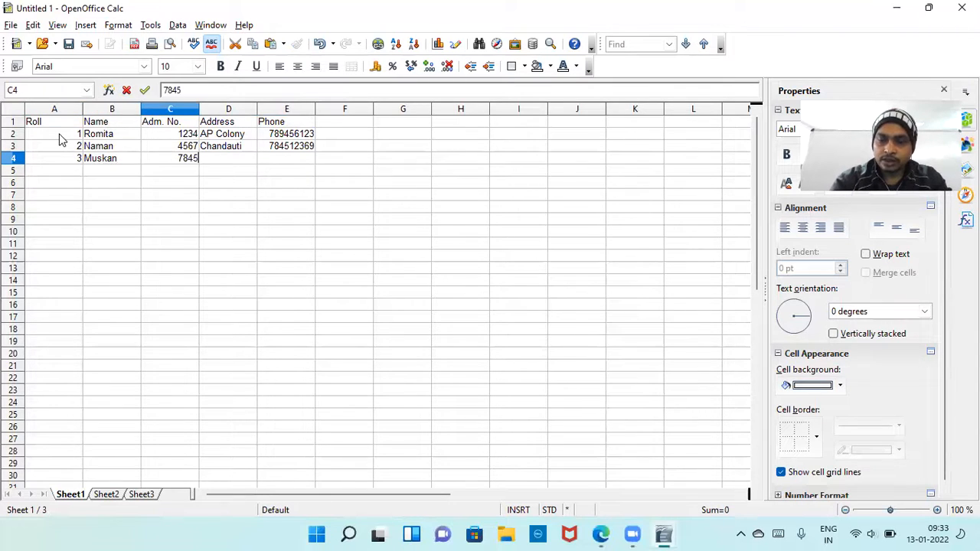
{"action": "key", "text": "Tab"}
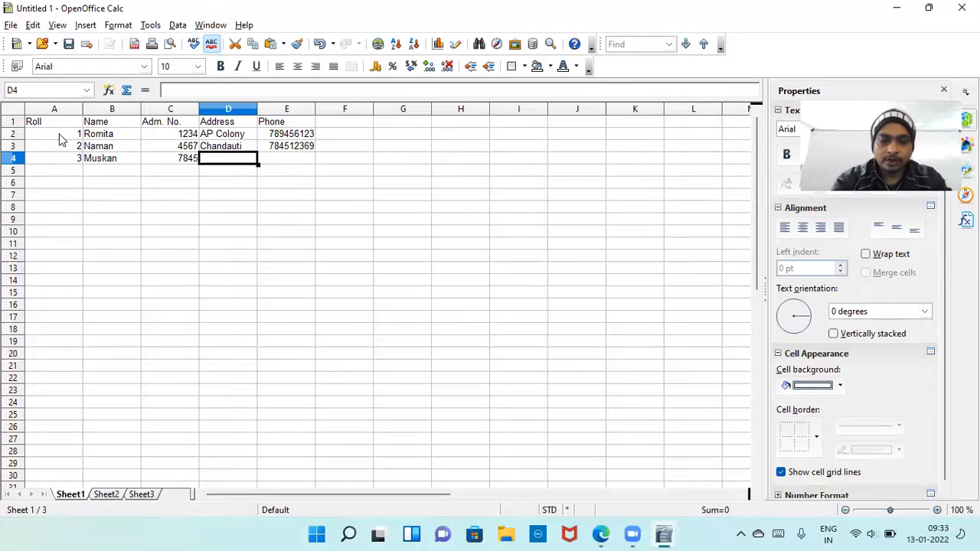
Complete the third student's record in row 4 with the address and phone number.
{"action": "type", "text": "Medical"}
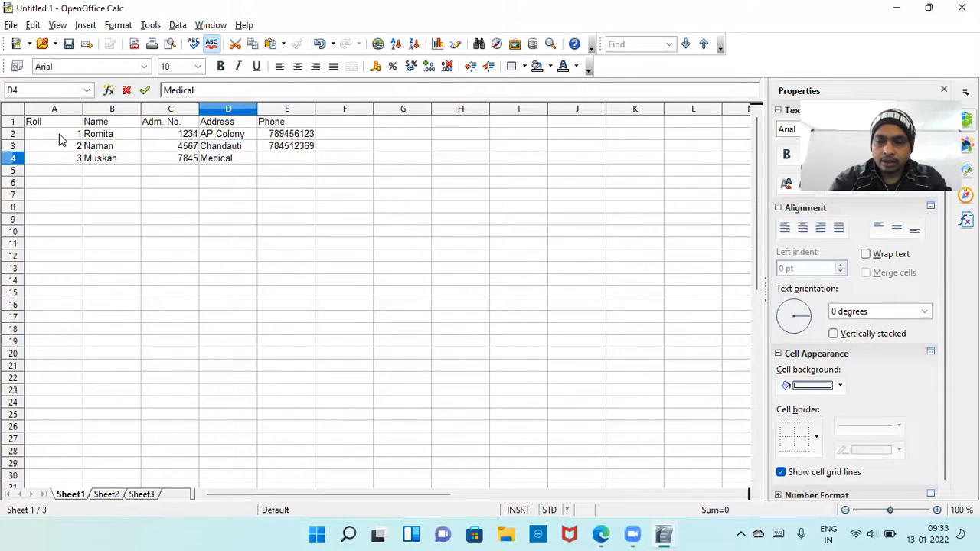
{"action": "key", "text": "Tab"}
{"action": "type", "text": "456789123"}
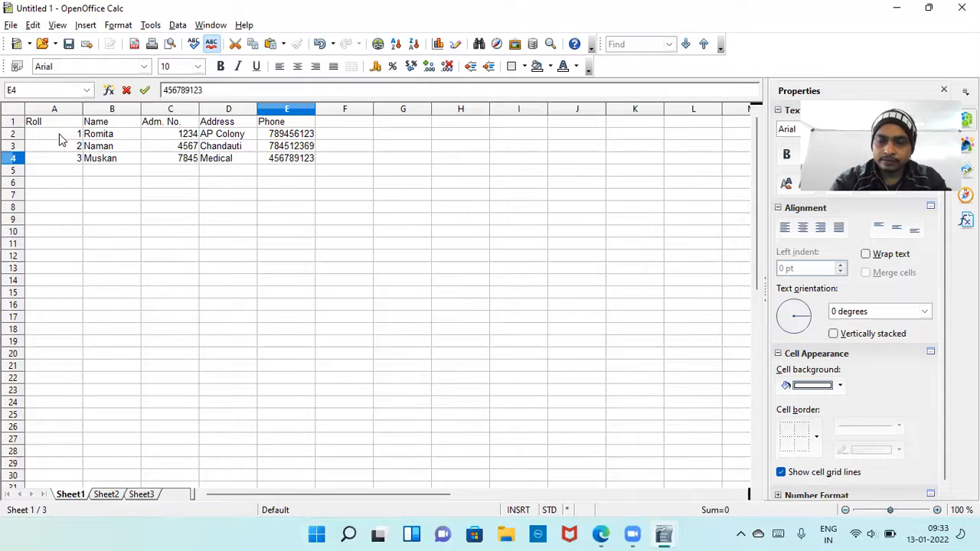
{"action": "key", "text": "Return"}
Start the fourth student's record in row 5 with roll 4, the student's name and the admission number.
{"action": "key", "text": "Left"}
{"action": "key", "text": "Left"}
{"action": "key", "text": "Left"}
{"action": "key", "text": "Left"}
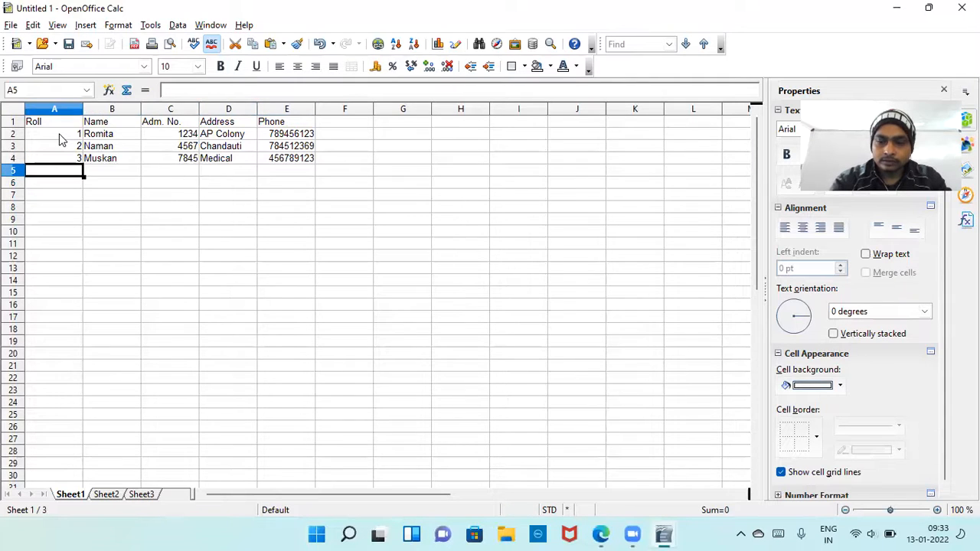
{"action": "type", "text": "4"}
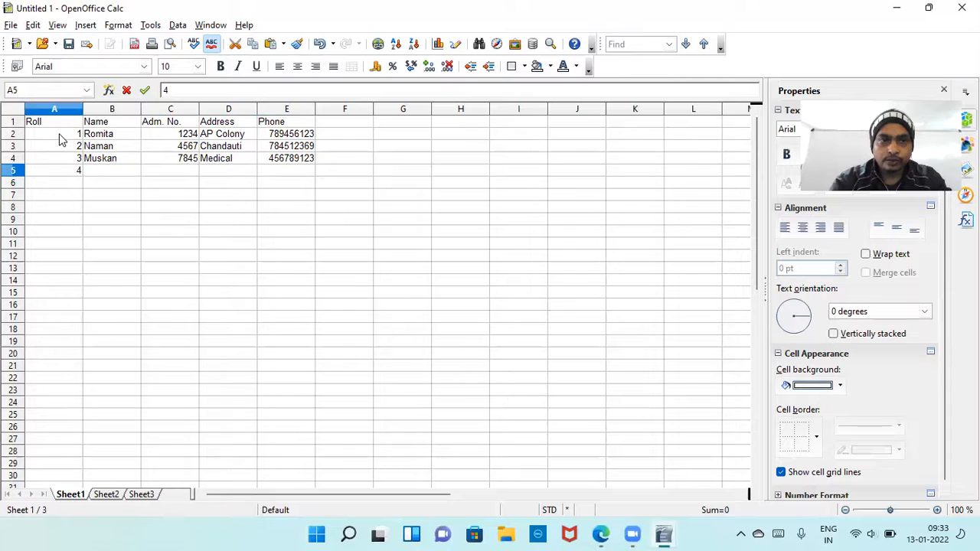
{"action": "key", "text": "Tab"}
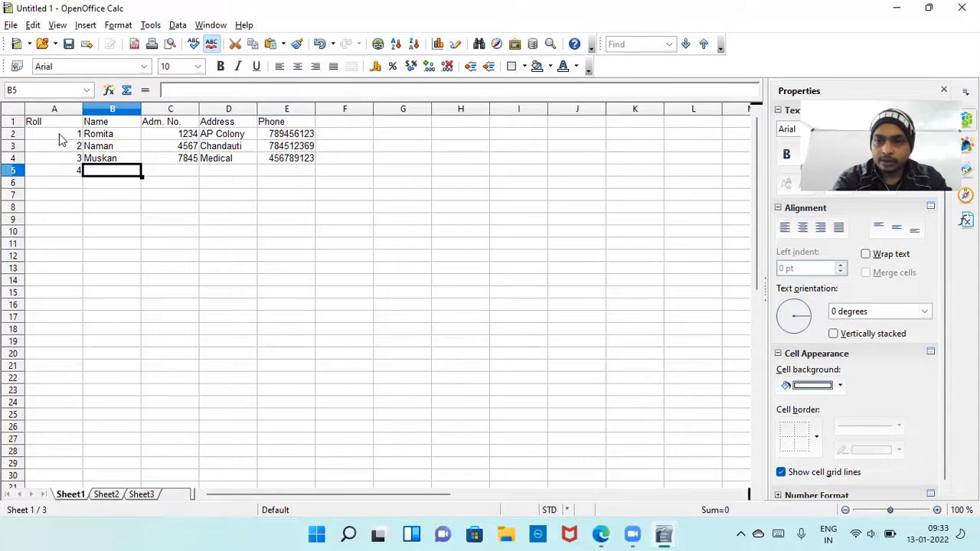
{"action": "type", "text": "yanshu"}
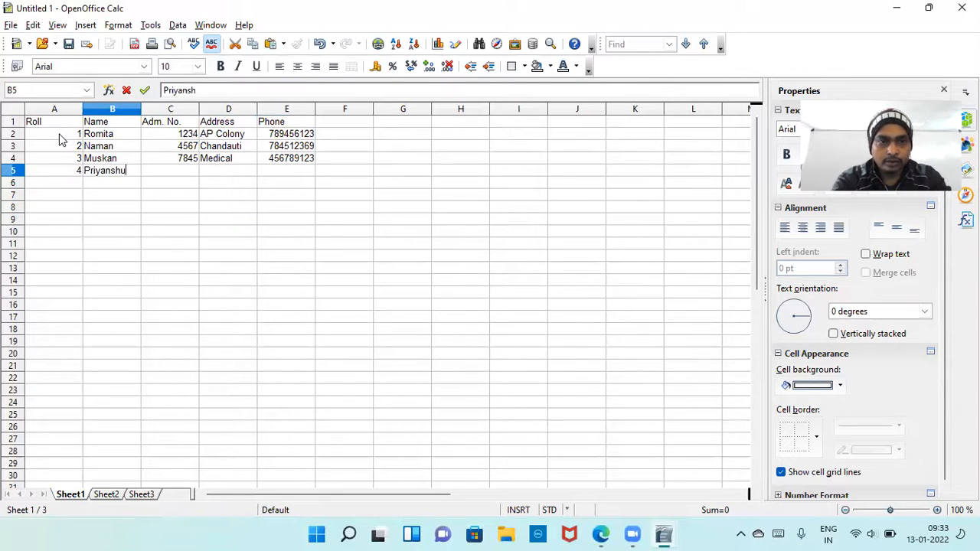
{"action": "key", "text": "Tab"}
{"action": "type", "text": "478"}
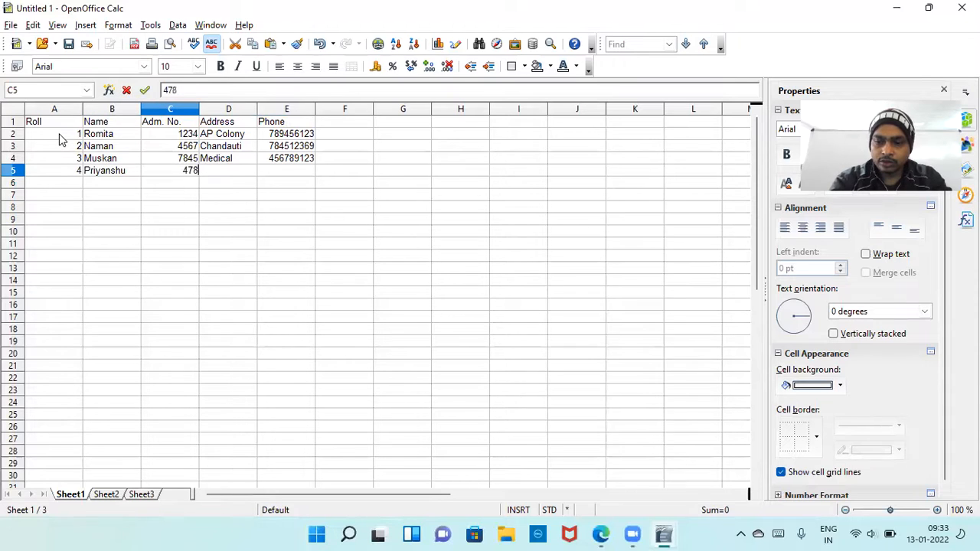
{"action": "type", "text": "12"}
{"action": "key", "text": "Tab"}
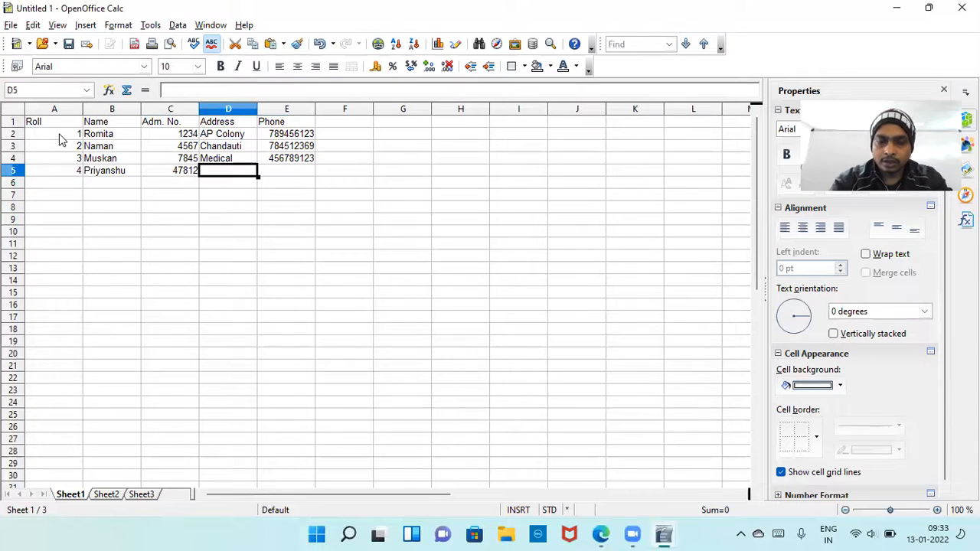
Fill in the fourth student's address and phone number in row 5.
{"action": "type", "text": "M"}
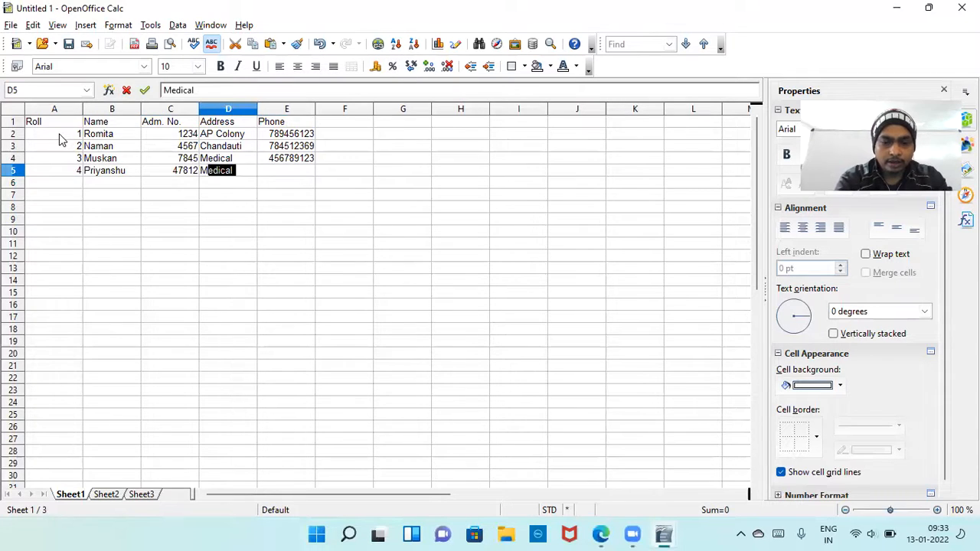
{"action": "type", "text": "anpur"}
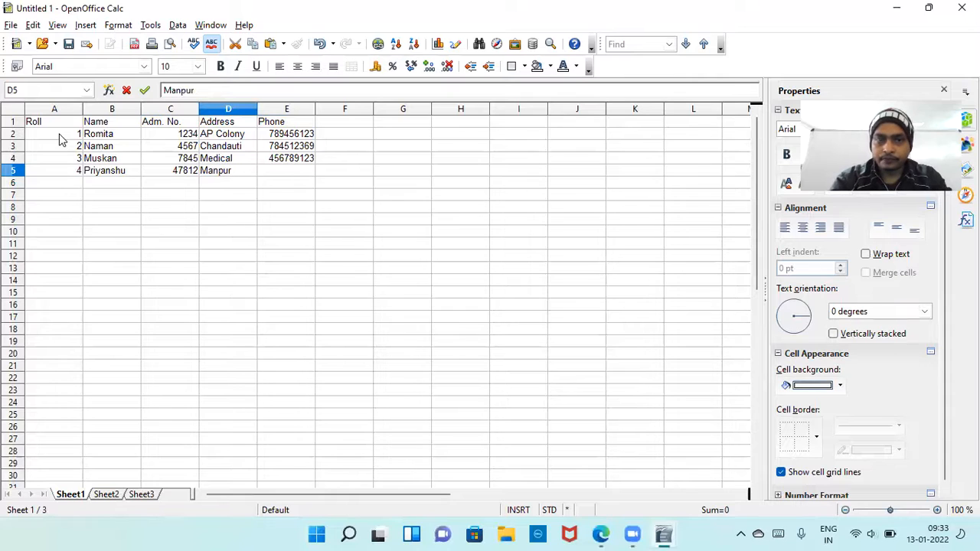
{"action": "key", "text": "Tab"}
{"action": "type", "text": "784514521"}
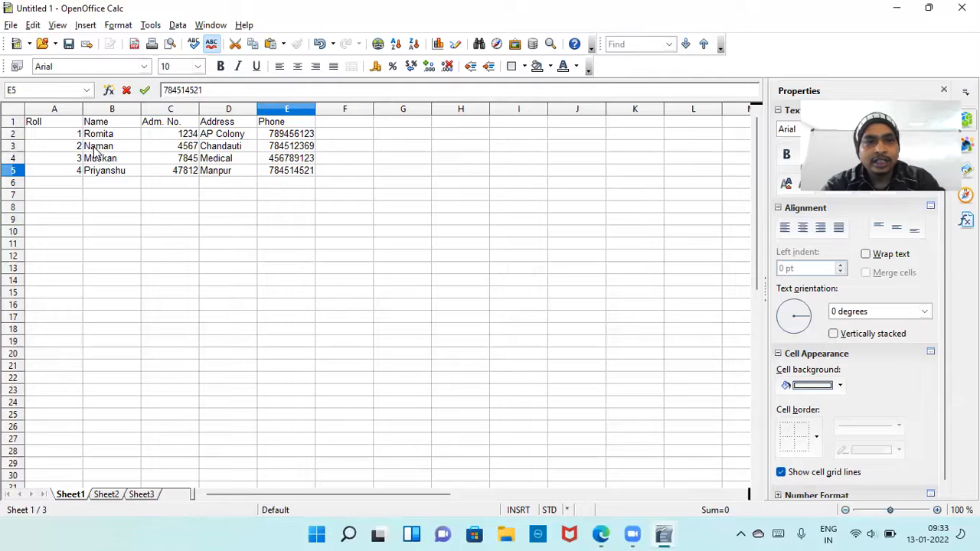
{"action": "left_click", "coordinate": [14, 123]}
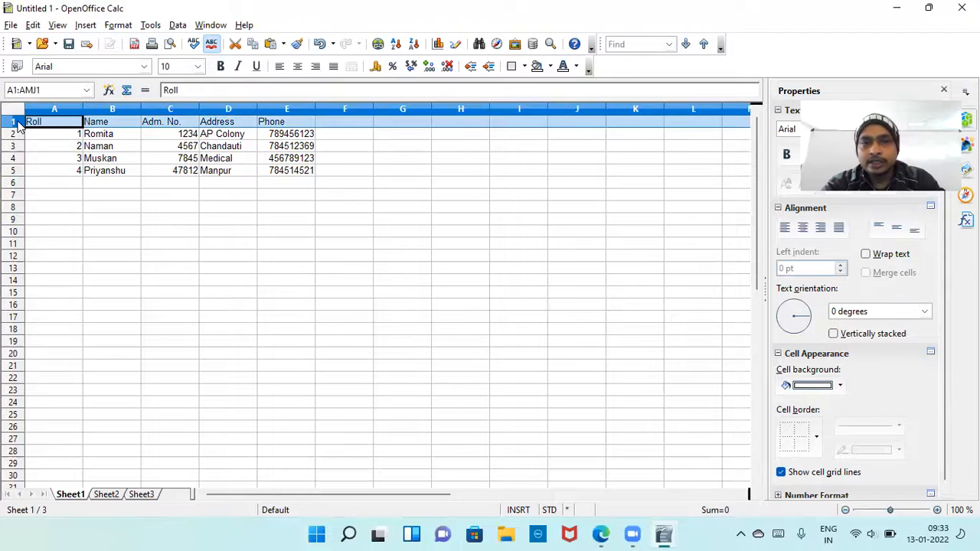
Start the fifth student's record in row 6 with roll 5, the student's name and the admission number.
{"action": "left_click", "coordinate": [80, 186]}
{"action": "type", "text": "5"}
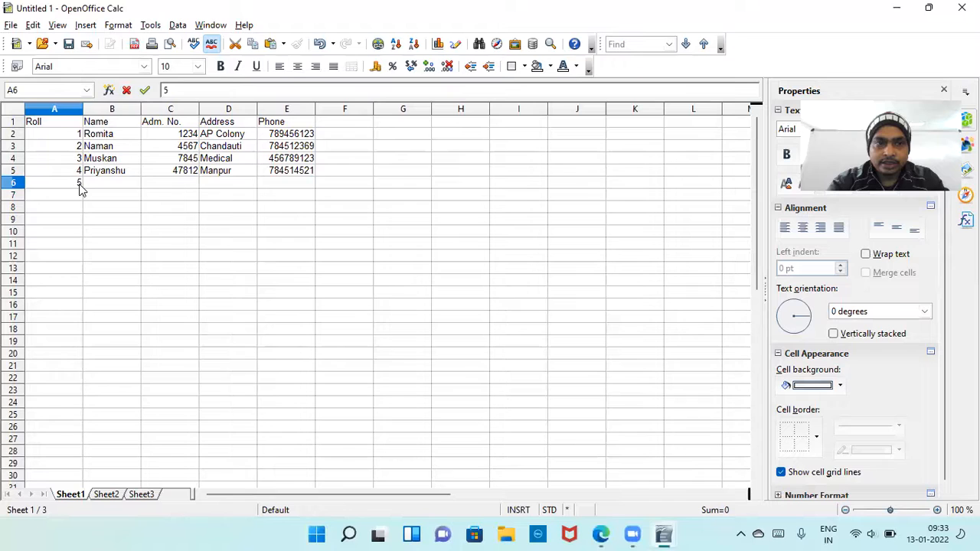
{"action": "key", "text": "Tab"}
{"action": "type", "text": "A"}
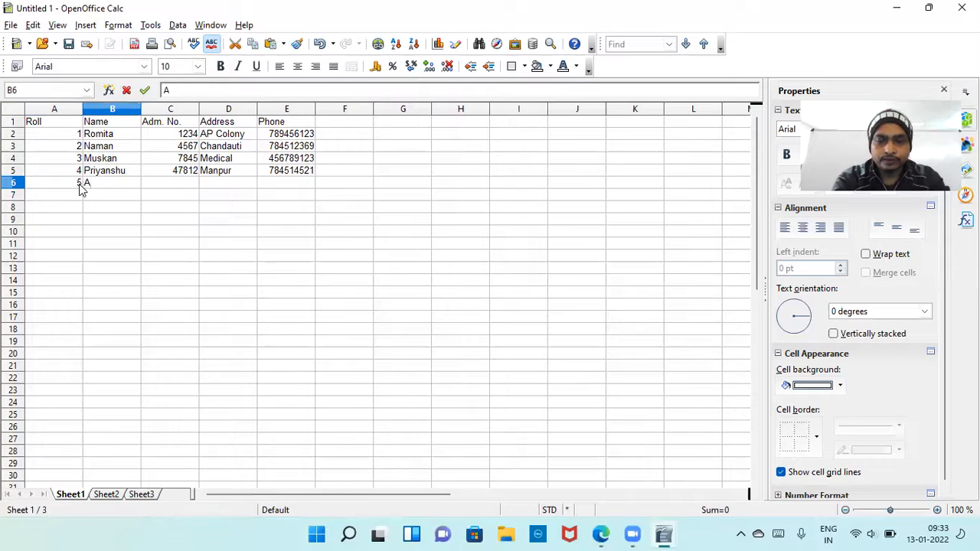
{"action": "type", "text": "yush"}
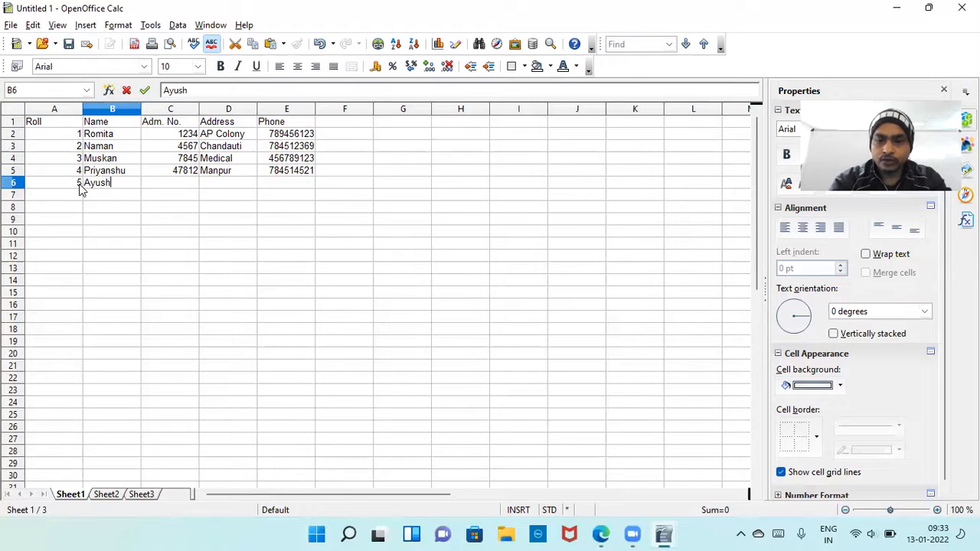
{"action": "key", "text": "Tab"}
{"action": "type", "text": "79"}
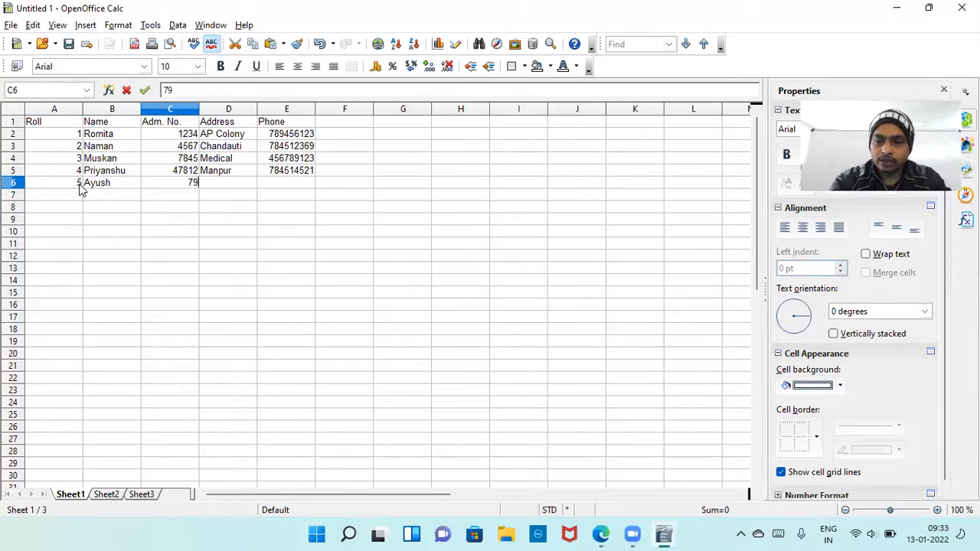
{"action": "type", "text": "63"}
{"action": "key", "text": "Tab"}
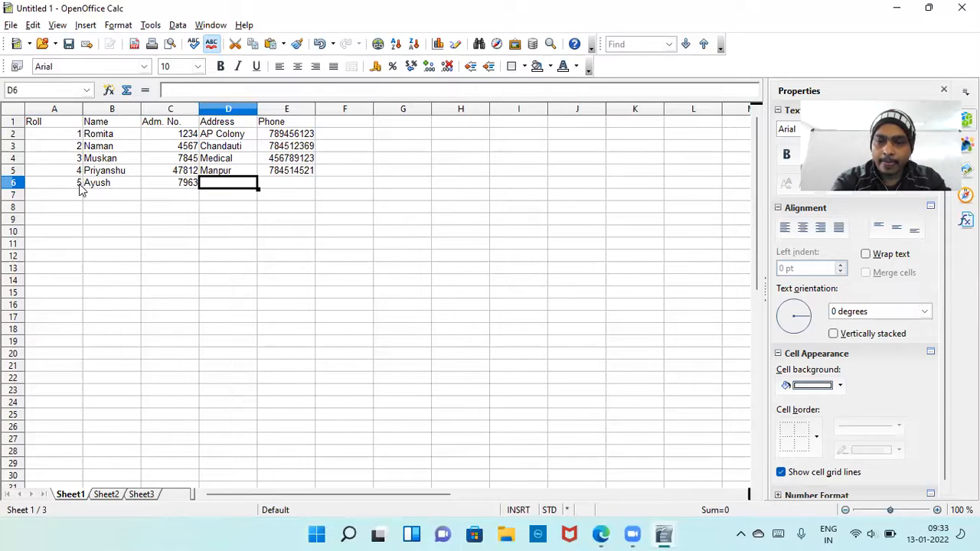
Complete the fifth student's record in row 6 with the address and phone number.
{"action": "type", "text": "B"}
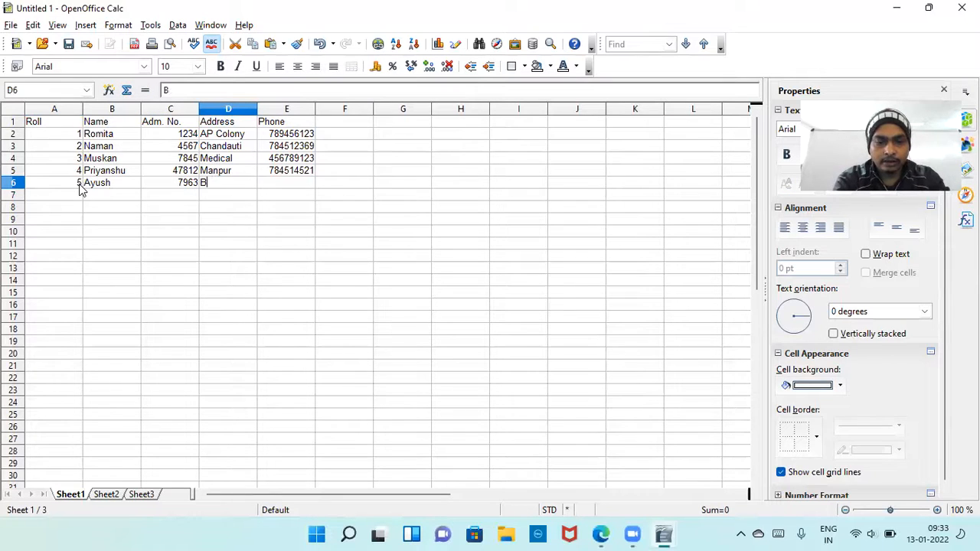
{"action": "type", "text": "odhGaya"}
{"action": "key", "text": "Tab"}
{"action": "type", "text": "7845196"}
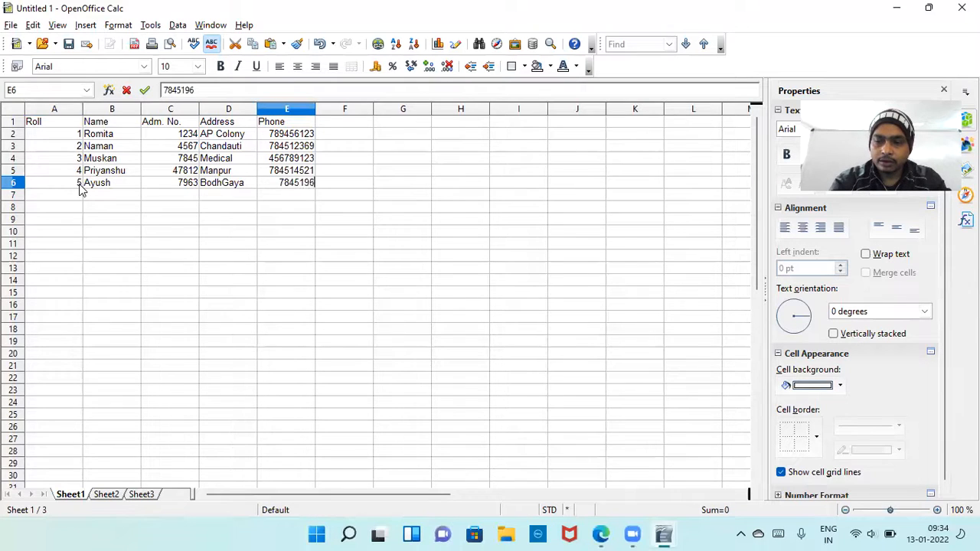
{"action": "type", "text": "31"}
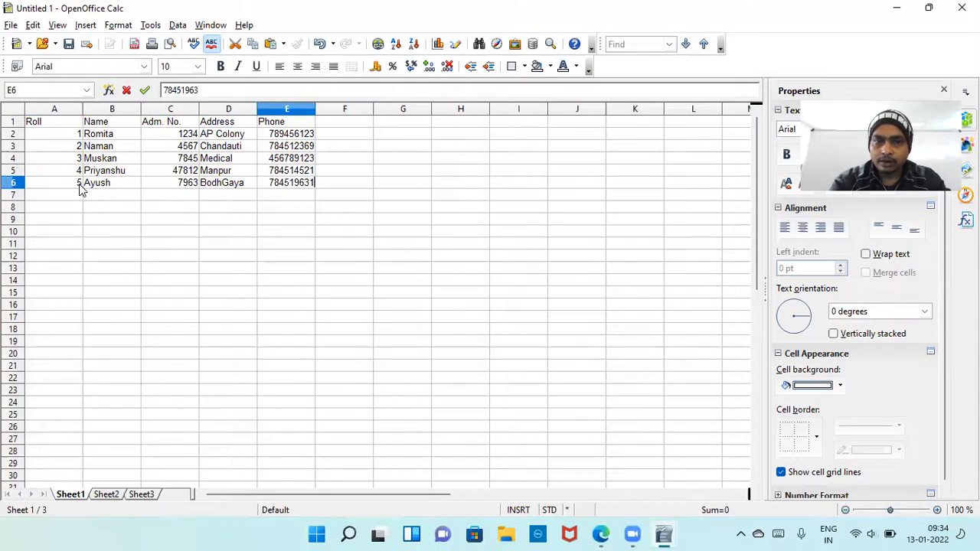
{"action": "key", "text": "Return"}
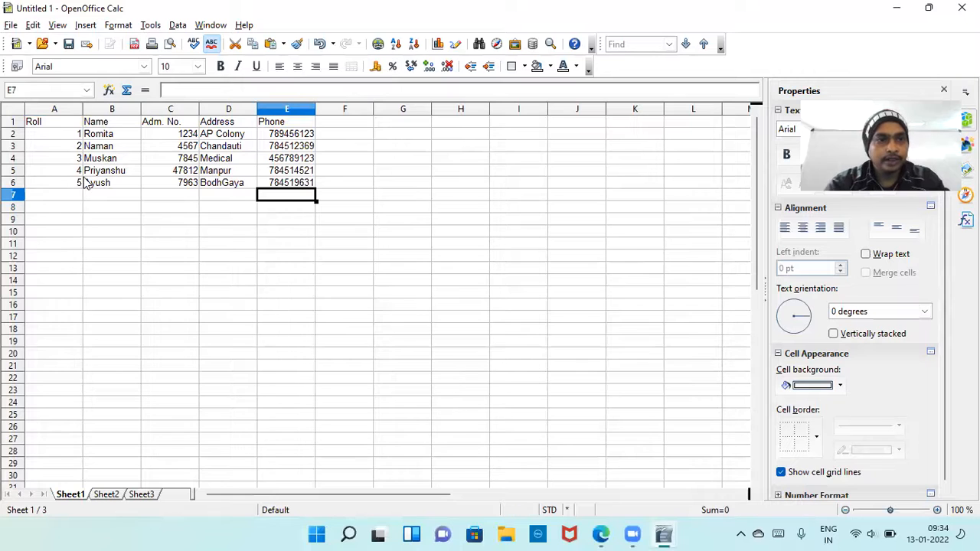
Insert a blank column between the Name and Adm. No. columns of the student table.
{"action": "key", "text": "ctrl+Home"}
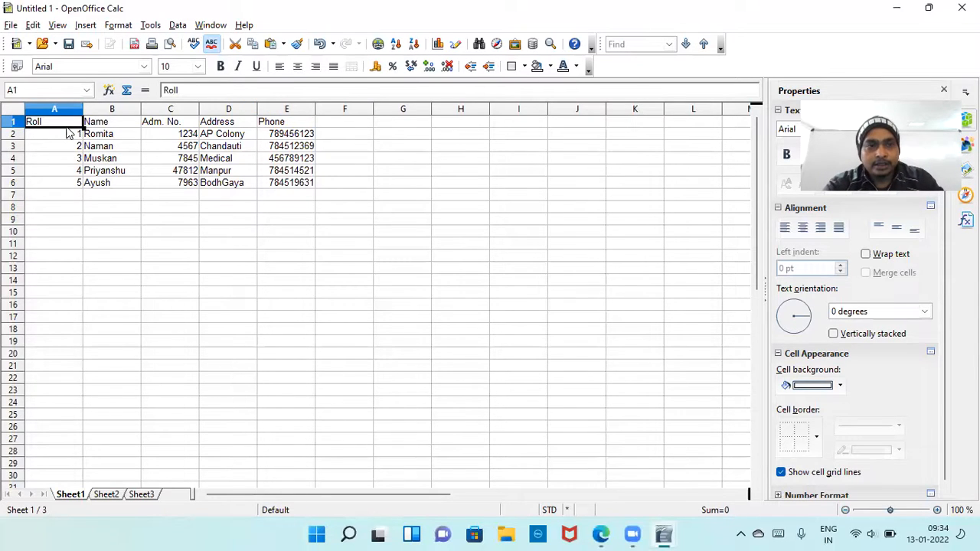
{"action": "left_click_drag", "start_coordinate": [66, 133], "coordinate": [282, 187]}
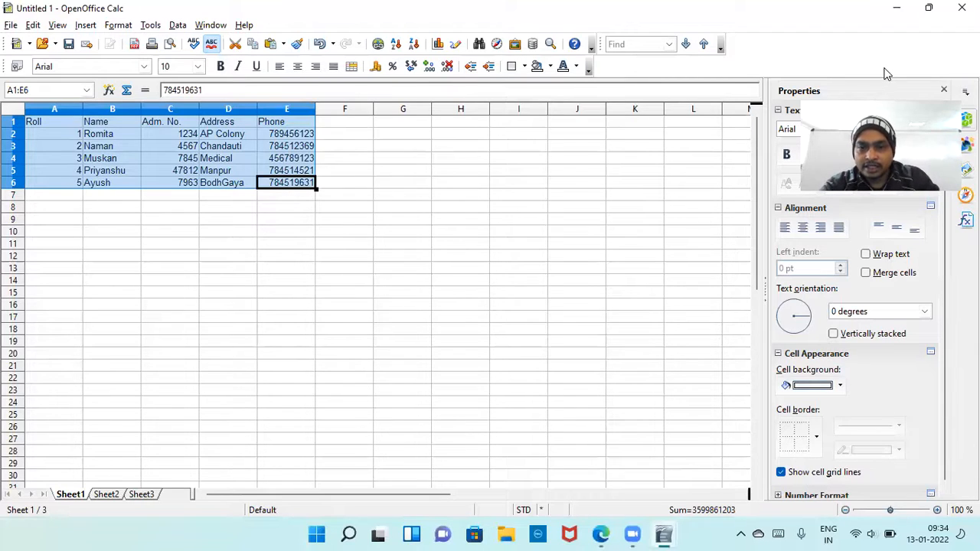
{"action": "left_click", "coordinate": [169, 111]}
{"action": "right_click", "coordinate": [168, 111]}
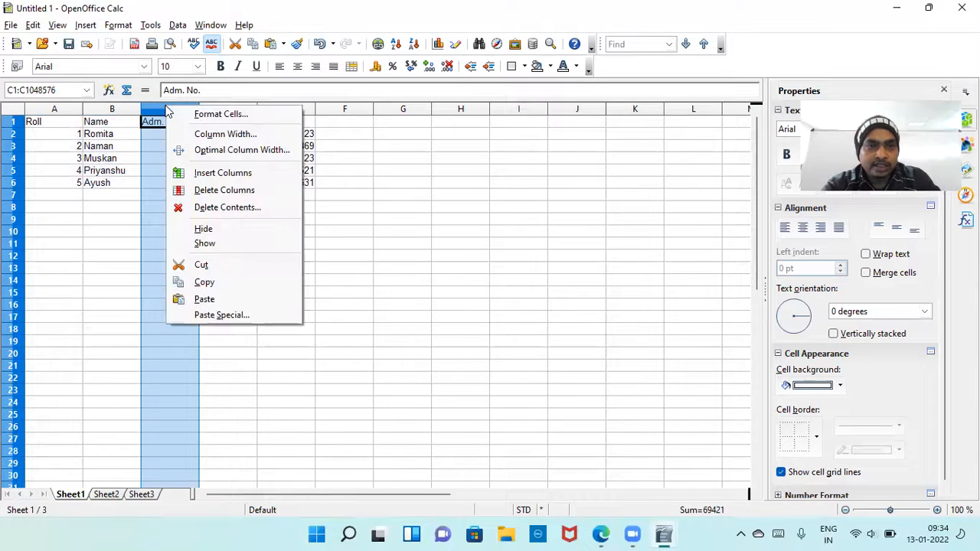
{"action": "left_click", "coordinate": [223, 173]}
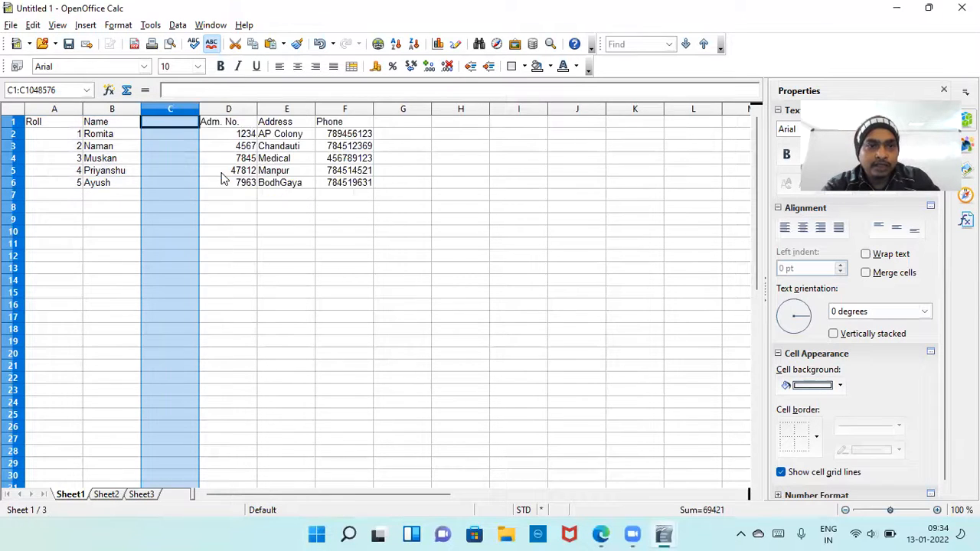
Enter the heading Section in cell C1 of the blank column.
{"action": "left_click", "coordinate": [174, 124]}
{"action": "type", "text": "S"}
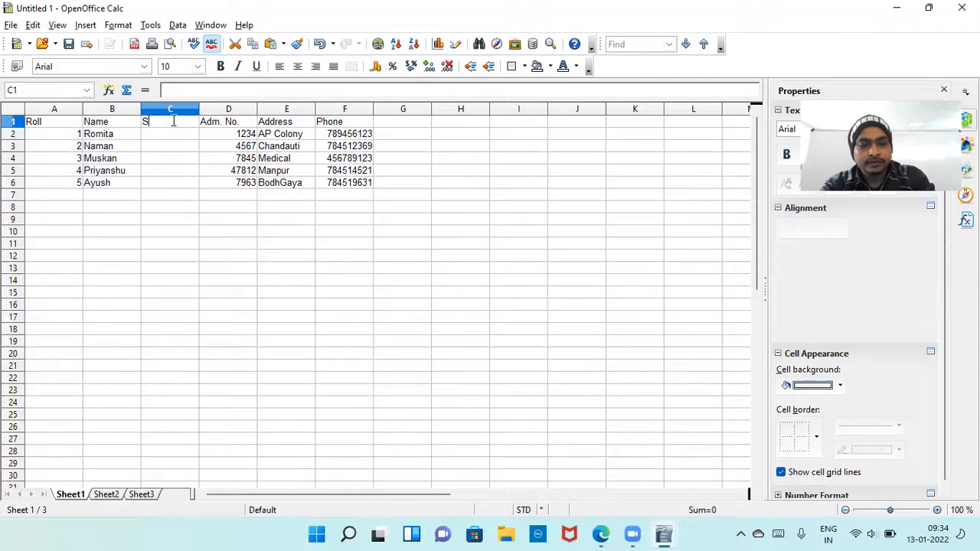
{"action": "type", "text": "ction"}
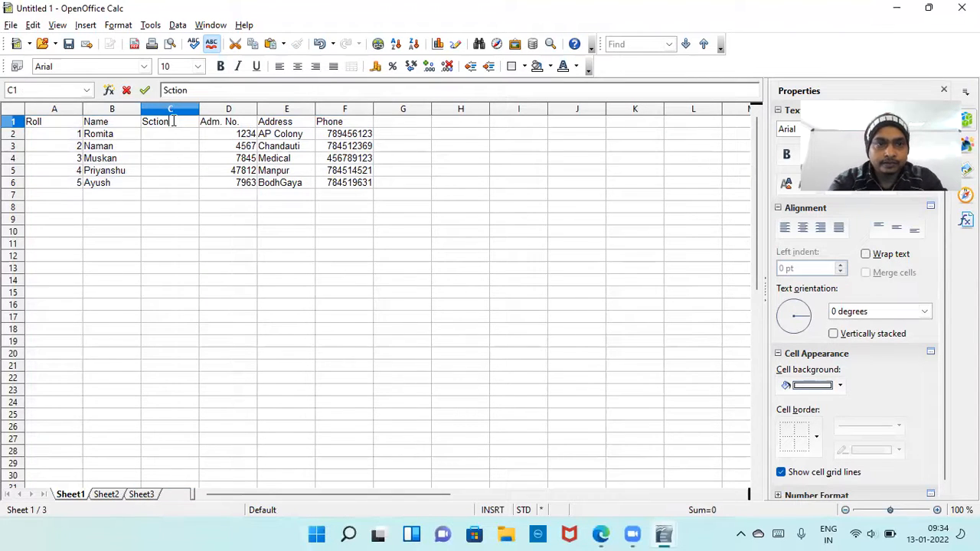
{"action": "key", "text": "BackSpace"}
{"action": "key", "text": "BackSpace"}
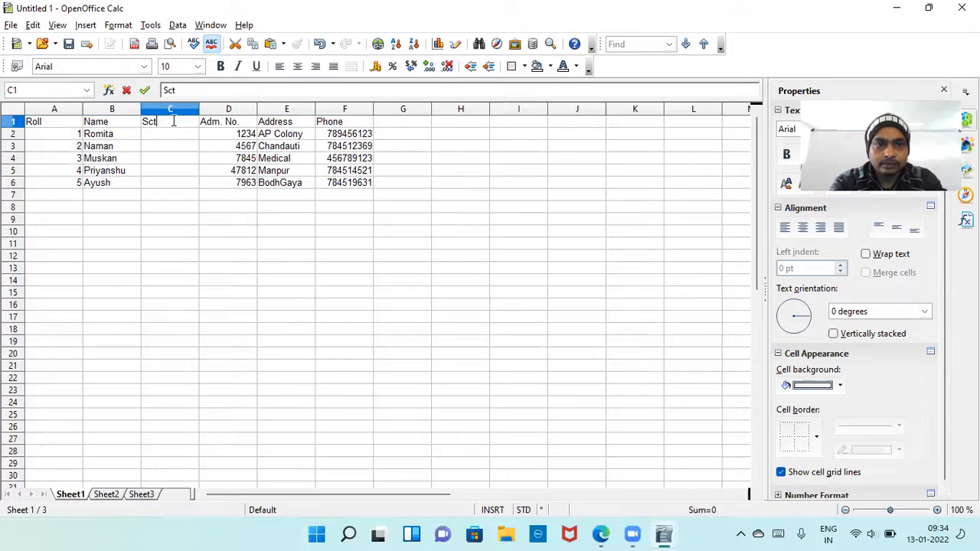
{"action": "type", "text": "ito"}
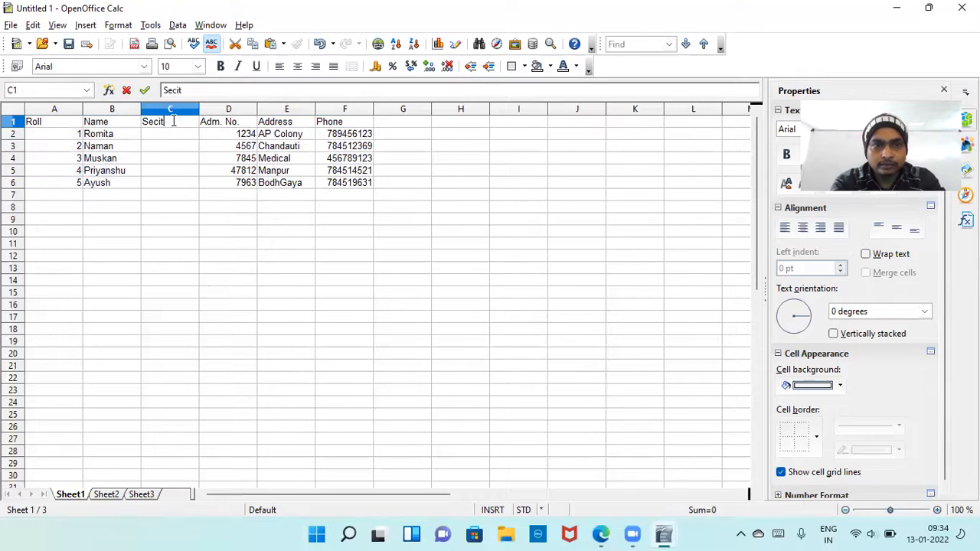
{"action": "key", "text": "BackSpace"}
{"action": "key", "text": "BackSpace"}
{"action": "key", "text": "BackSpace"}
{"action": "type", "text": "tion"}
{"action": "key", "text": "Return"}
Fill in the five students' sections in C2 to C6 as A, C, D, E and B.
{"action": "type", "text": "A"}
{"action": "key", "text": "Return"}
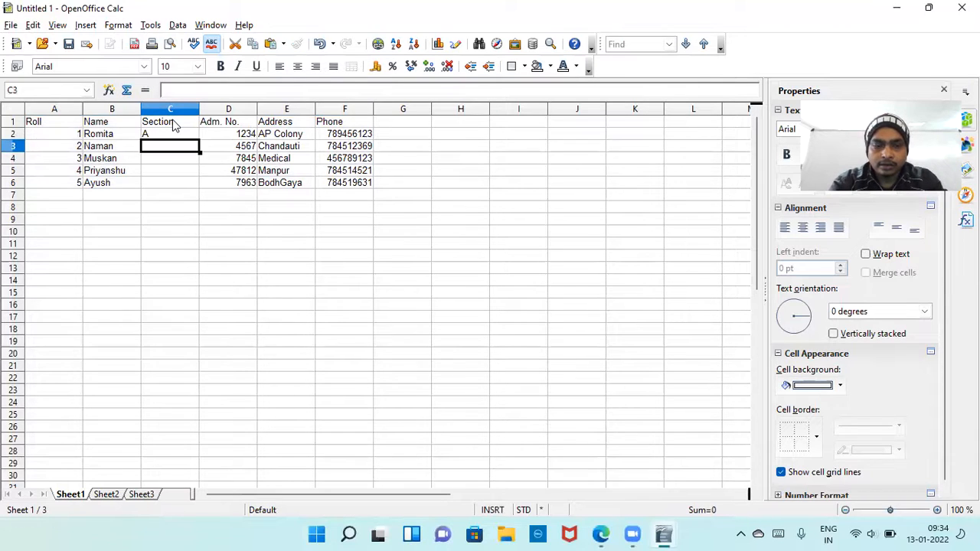
{"action": "type", "text": "C"}
{"action": "key", "text": "Return"}
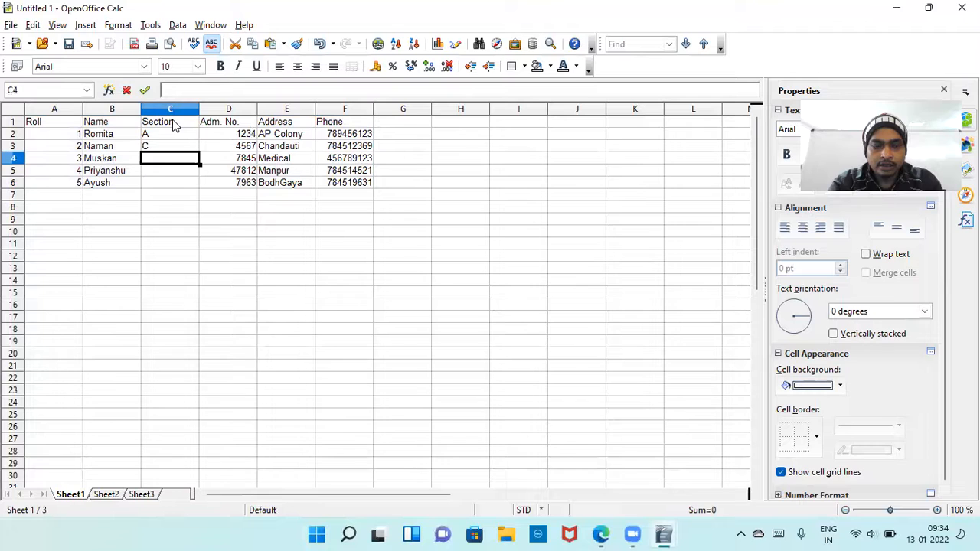
{"action": "type", "text": "D"}
{"action": "key", "text": "Return"}
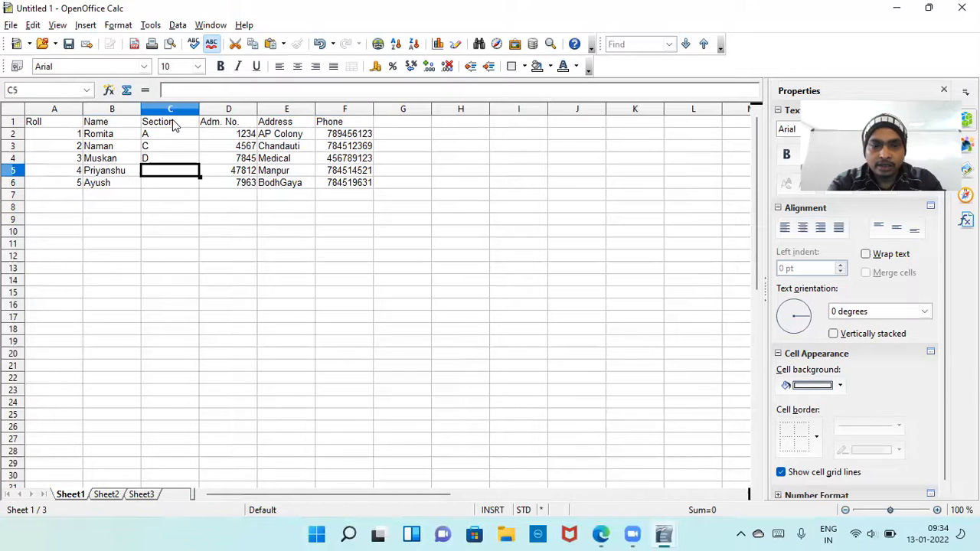
{"action": "type", "text": "E"}
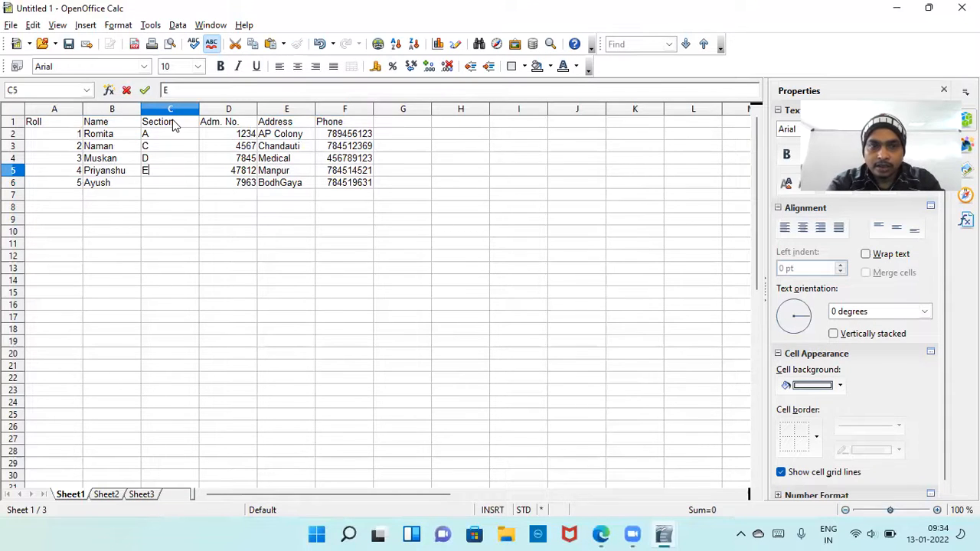
{"action": "key", "text": "Return"}
{"action": "type", "text": "B"}
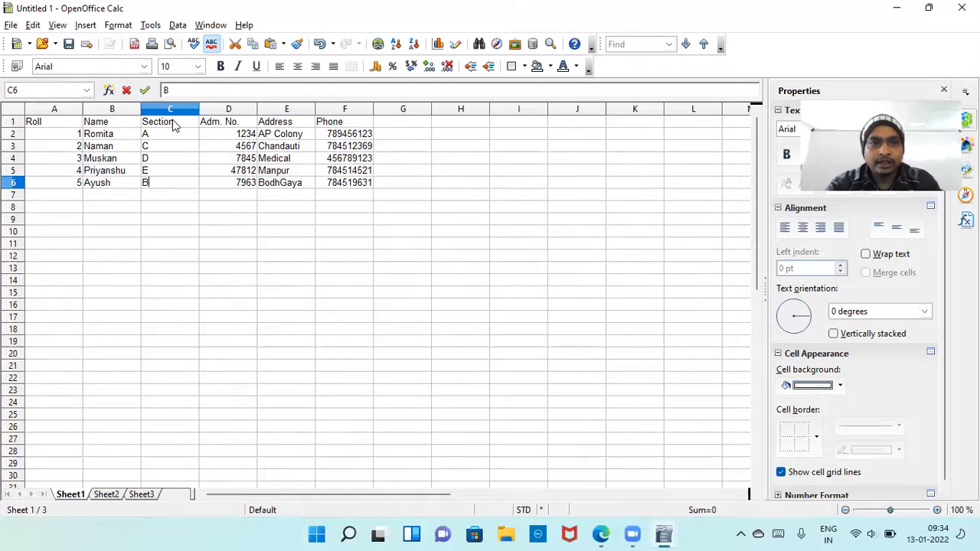
{"action": "left_click", "coordinate": [205, 208]}
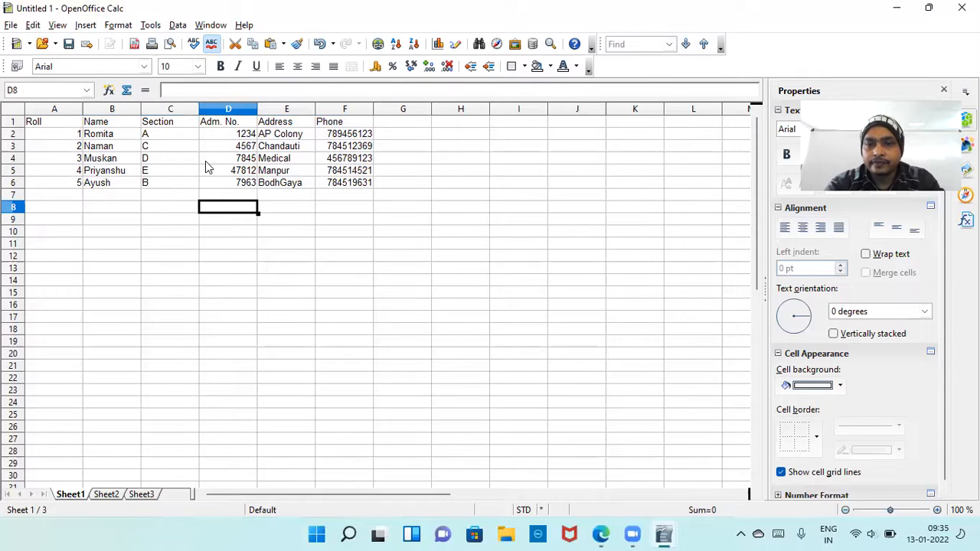
{"action": "left_click", "coordinate": [59, 121]}
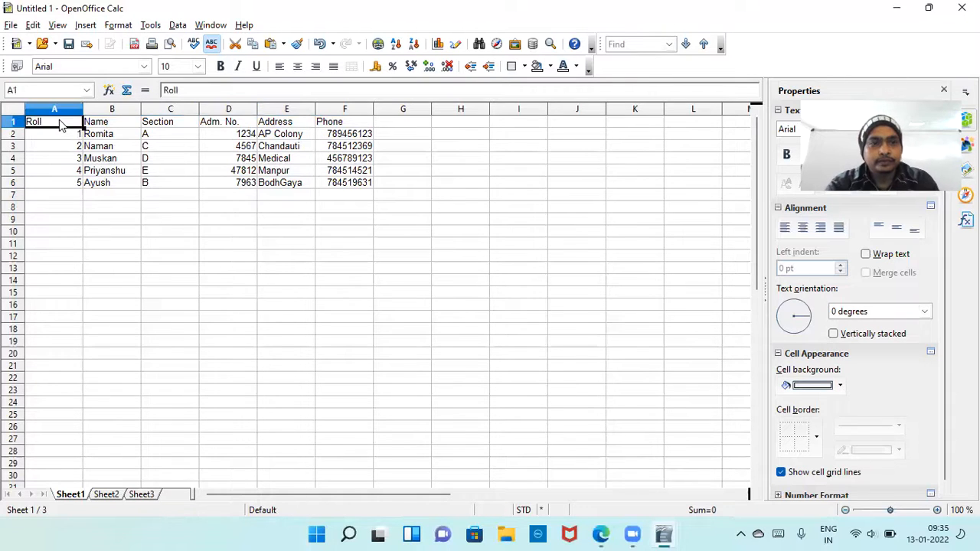
{"action": "left_click_drag", "start_coordinate": [60, 124], "coordinate": [330, 187]}
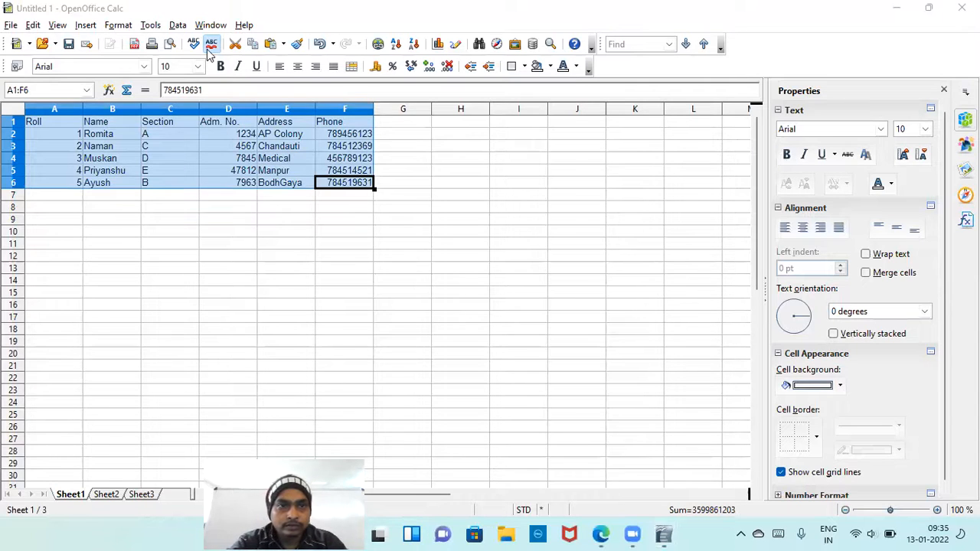
{"action": "left_click", "coordinate": [116, 25]}
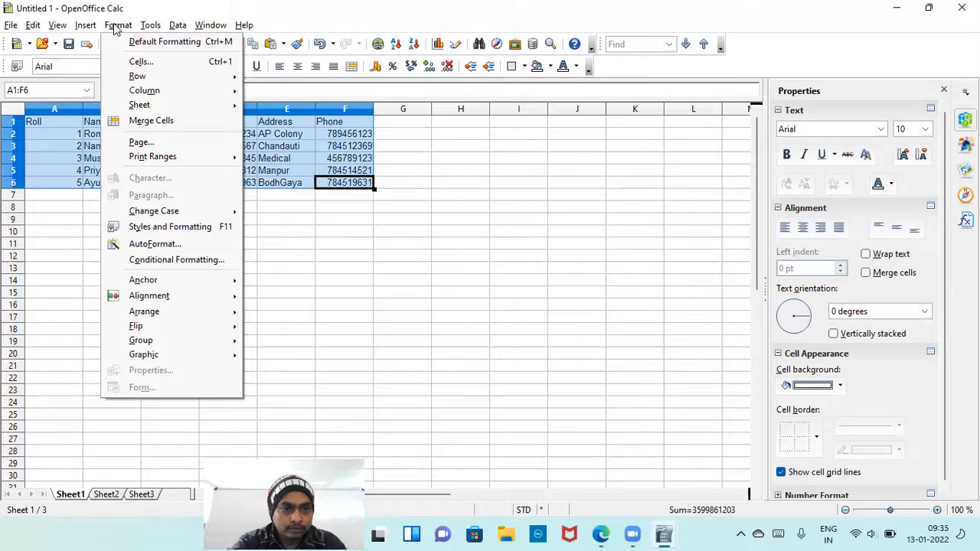
{"action": "mouse_move", "coordinate": [144, 27]}
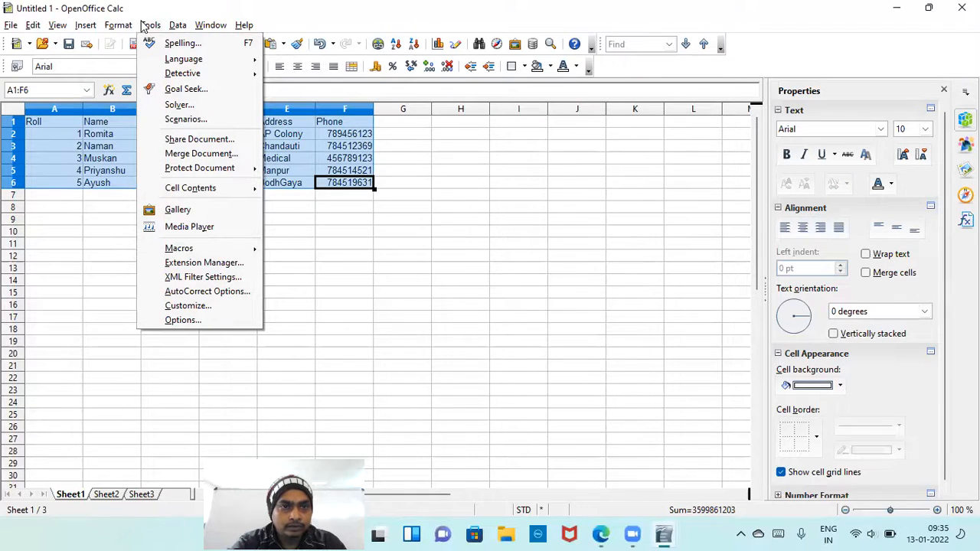
{"action": "mouse_move", "coordinate": [175, 28]}
{"action": "mouse_move", "coordinate": [211, 25]}
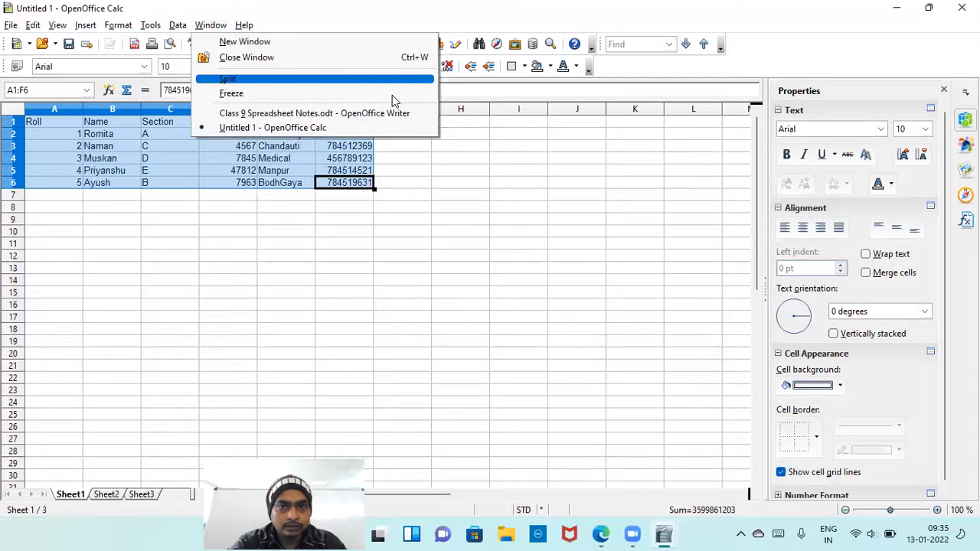
{"action": "left_click", "coordinate": [582, 143]}
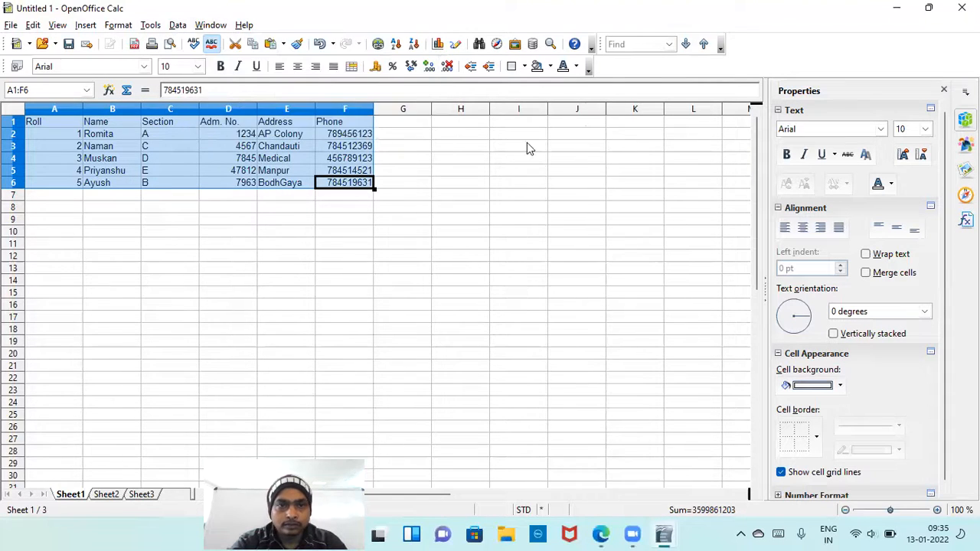
{"action": "left_click", "coordinate": [60, 27]}
{"action": "mouse_move", "coordinate": [88, 28]}
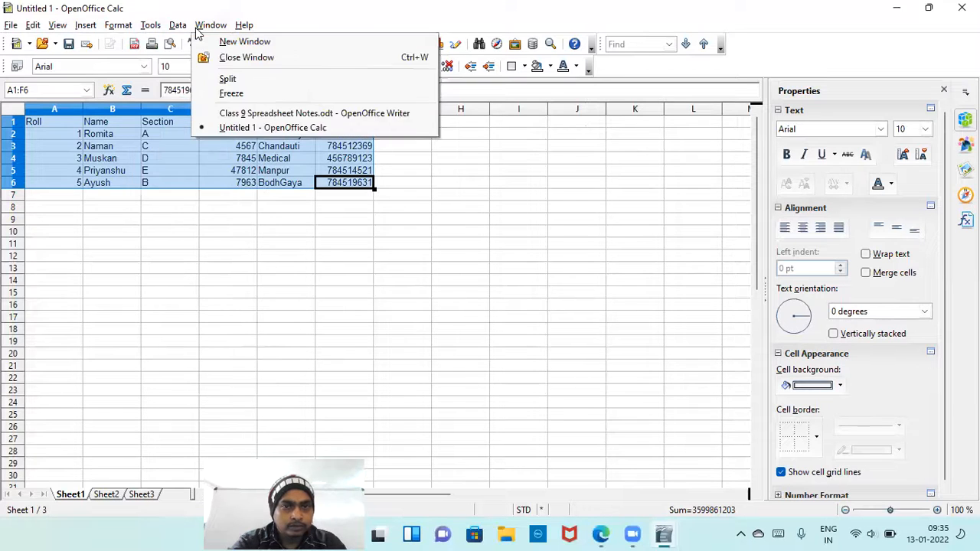
{"action": "mouse_move", "coordinate": [243, 25]}
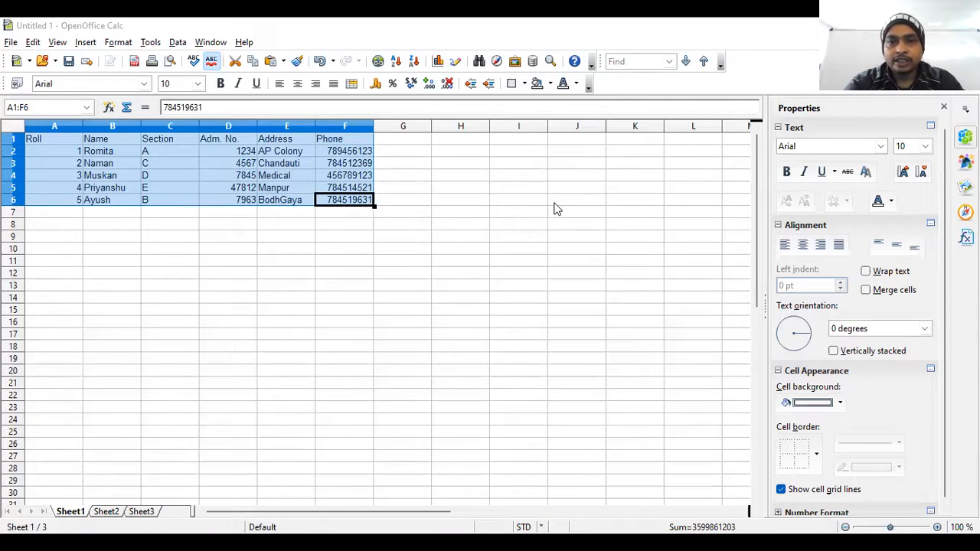
{"action": "left_click", "coordinate": [555, 204]}
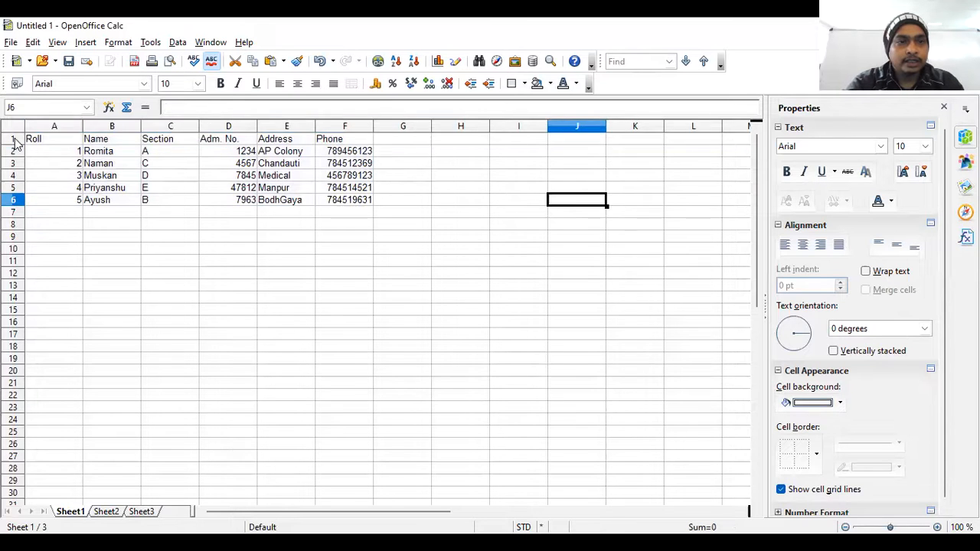
Center the headings in row 1 horizontally and make them bold.
{"action": "left_click", "coordinate": [13, 138]}
{"action": "left_click", "coordinate": [298, 84]}
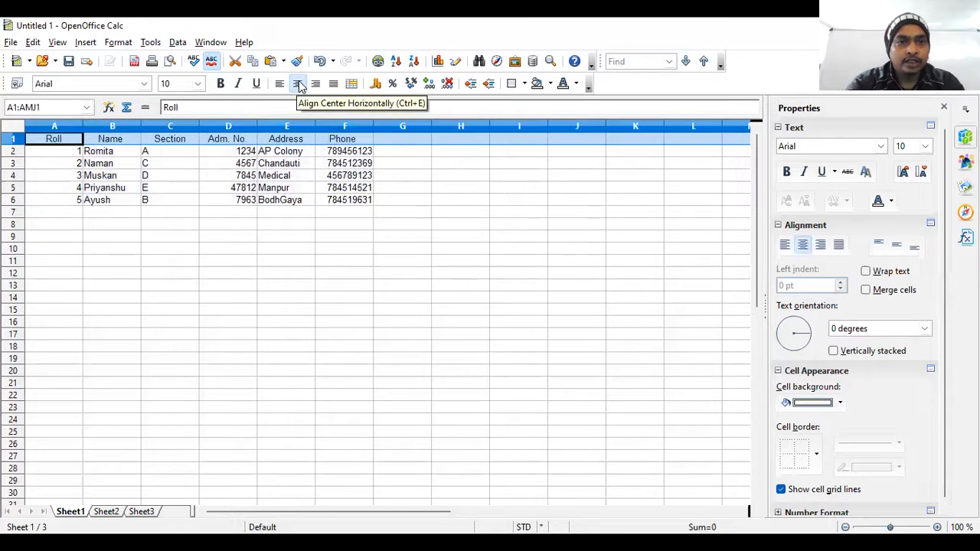
{"action": "left_click", "coordinate": [218, 86]}
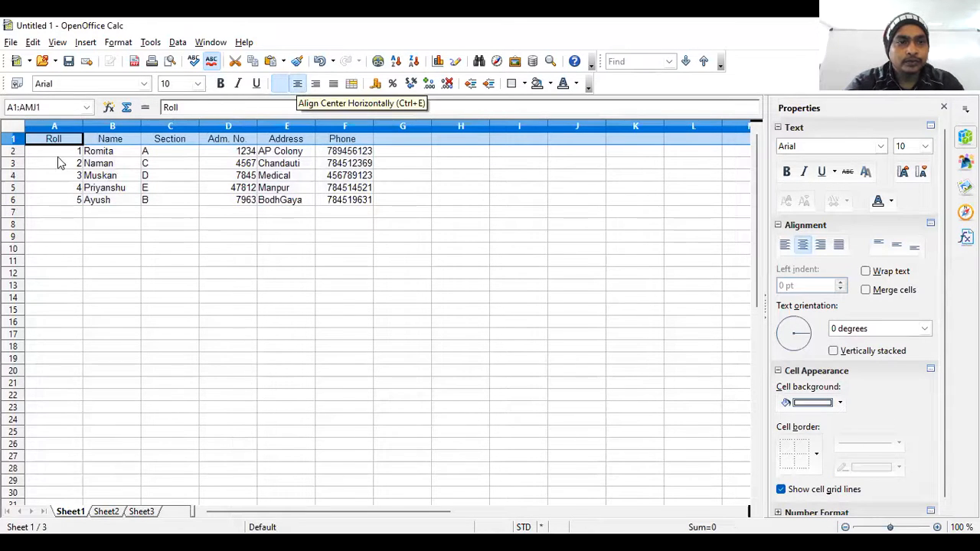
Apply borders around and between all cells of the student table, A1:F6.
{"action": "left_click", "coordinate": [59, 143]}
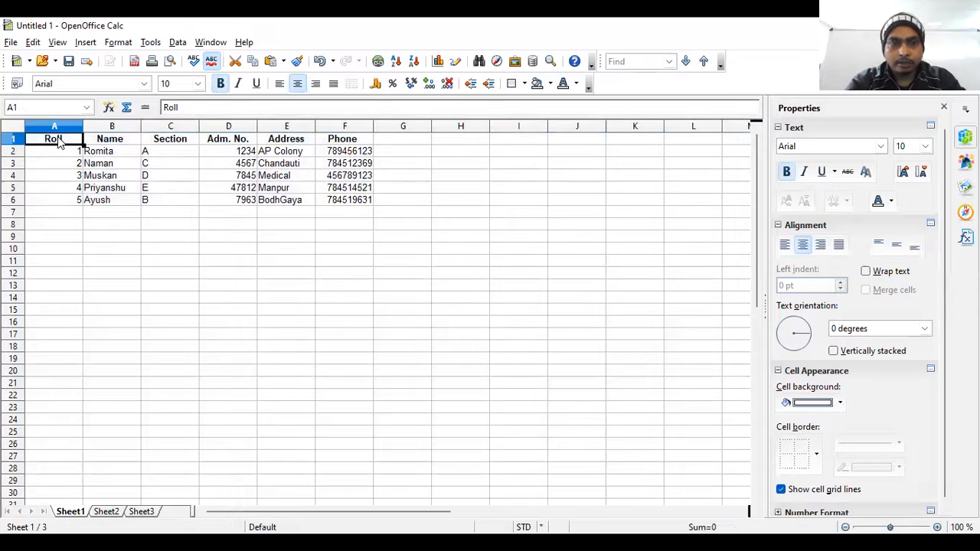
{"action": "key", "text": "shift+Right"}
{"action": "key", "text": "shift+Right"}
{"action": "key", "text": "shift+Right"}
{"action": "key", "text": "shift+Right"}
{"action": "key", "text": "shift+Right"}
{"action": "key", "text": "shift+Right"}
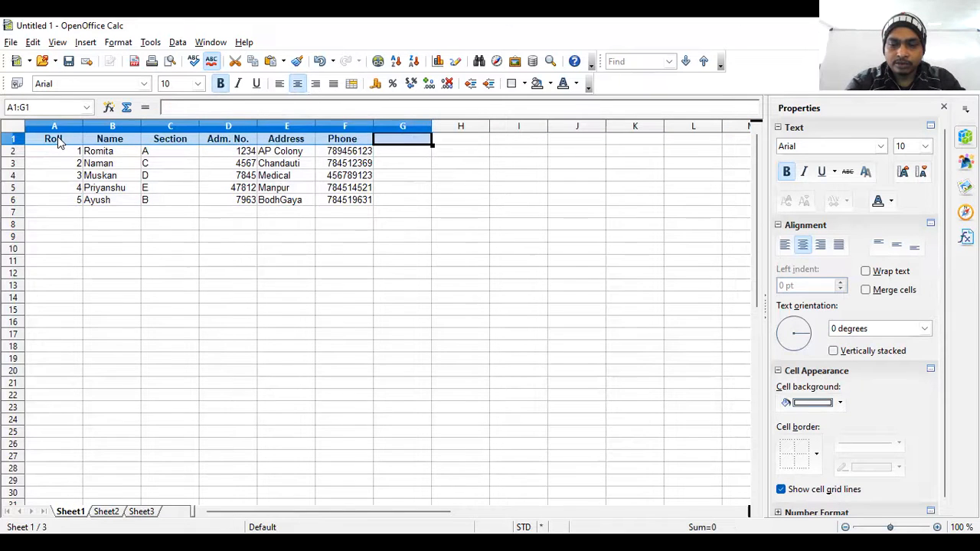
{"action": "key", "text": "shift+Left"}
{"action": "key", "text": "shift+Down"}
{"action": "key", "text": "shift+Down"}
{"action": "key", "text": "shift+Down"}
{"action": "key", "text": "shift+Down"}
{"action": "key", "text": "shift+Down"}
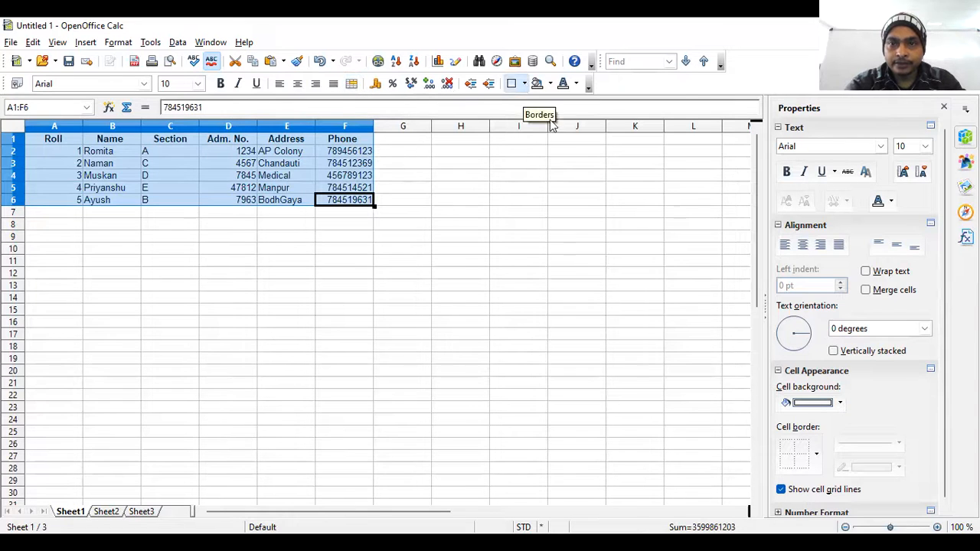
{"action": "left_click", "coordinate": [514, 84]}
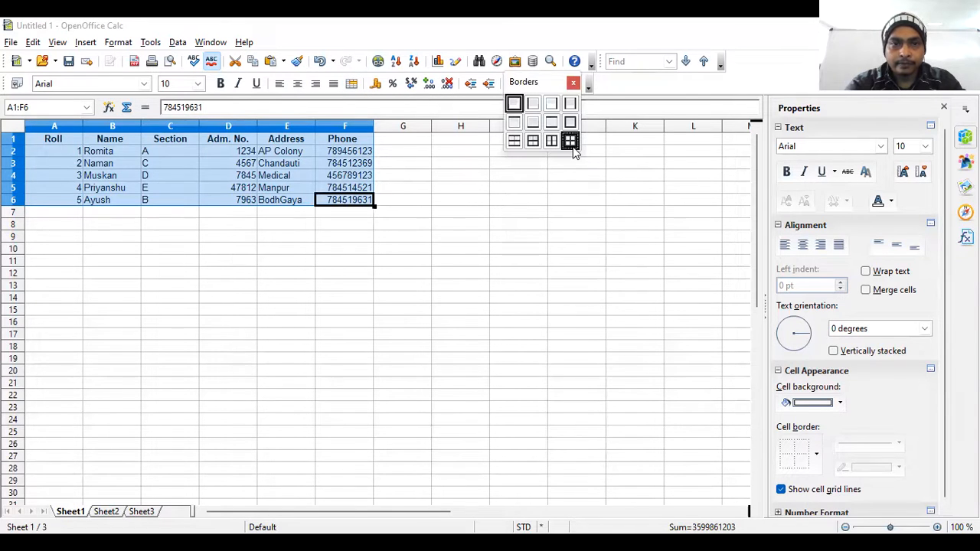
{"action": "left_click", "coordinate": [571, 142]}
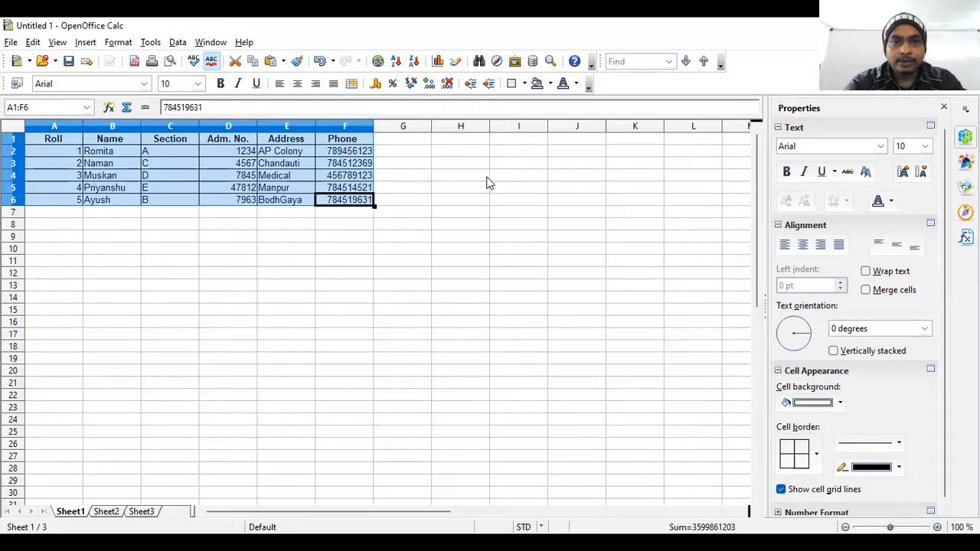
Sort the student table by Roll in descending order.
{"action": "left_click", "coordinate": [177, 44]}
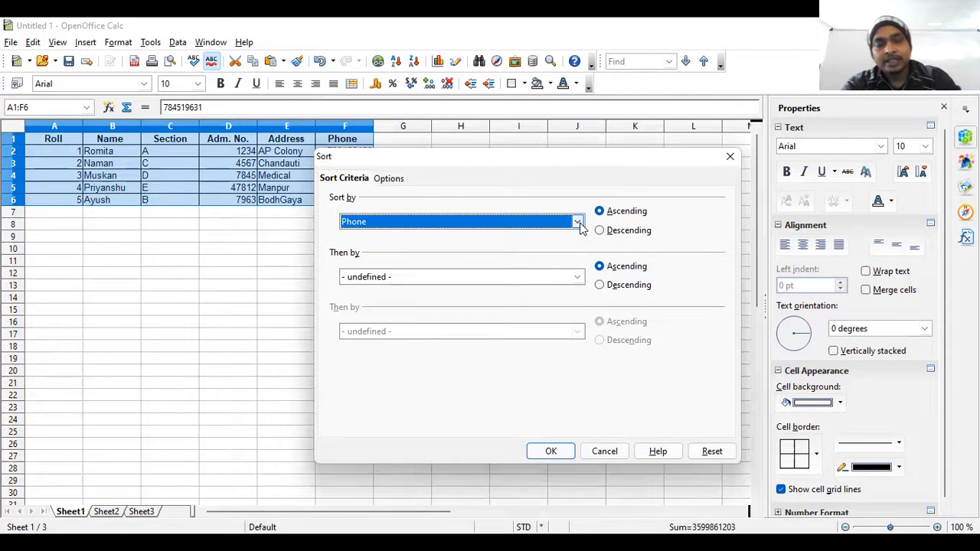
{"action": "left_click", "coordinate": [578, 222]}
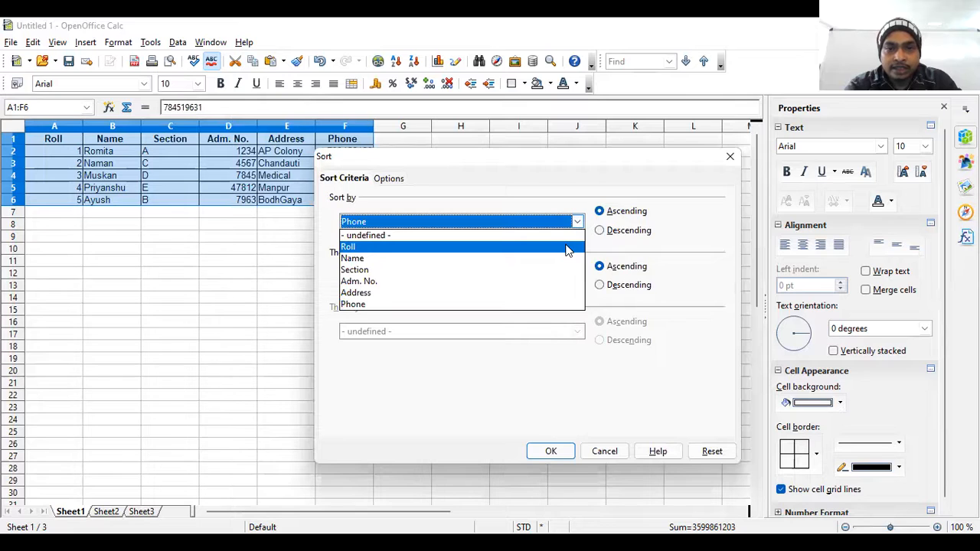
{"action": "left_click", "coordinate": [568, 247]}
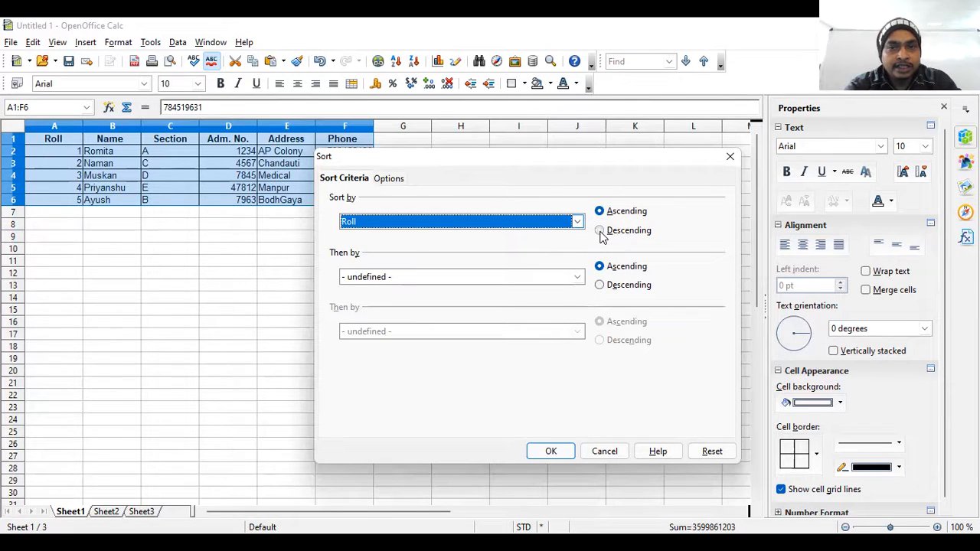
{"action": "left_click", "coordinate": [600, 231]}
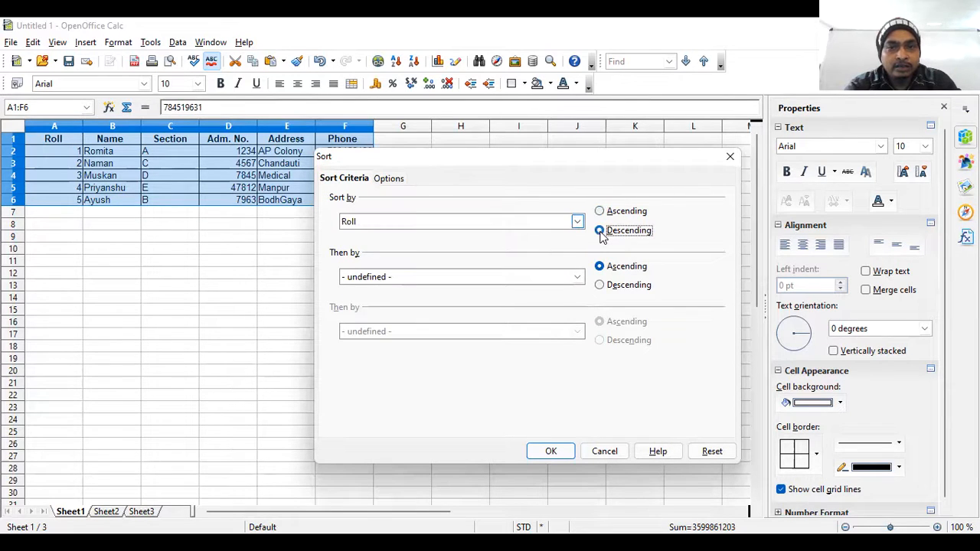
{"action": "left_click", "coordinate": [551, 453]}
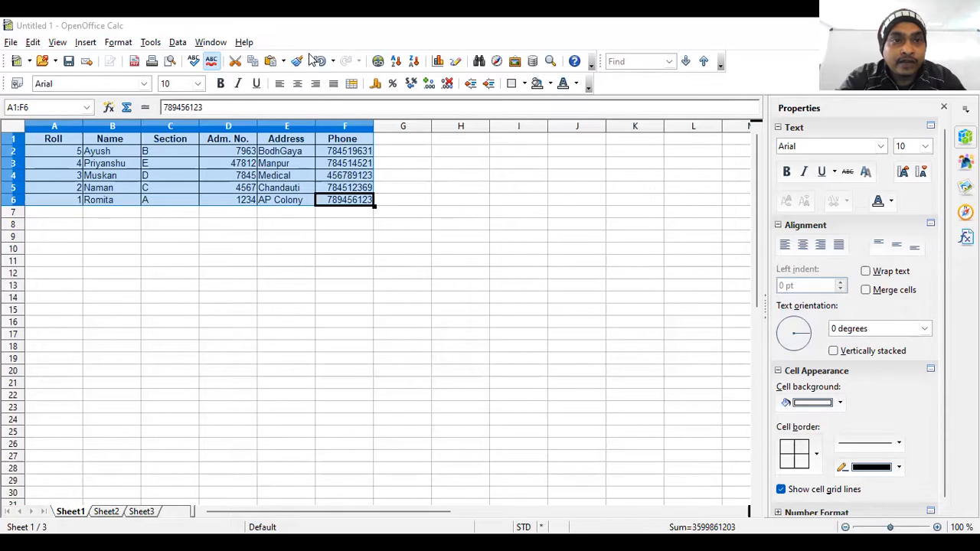
Sort the student table A1:F6 by Name in ascending order.
{"action": "left_click", "coordinate": [178, 42]}
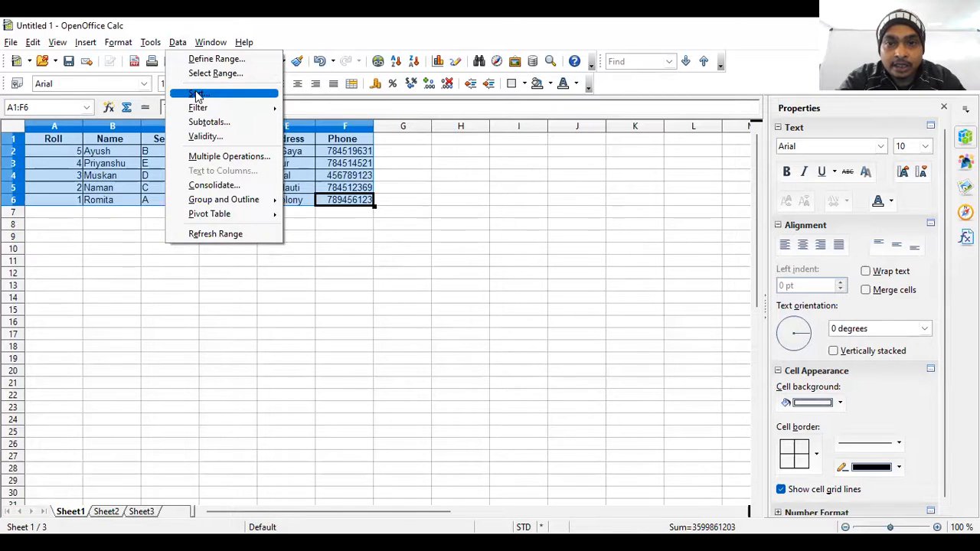
{"action": "left_click", "coordinate": [197, 94]}
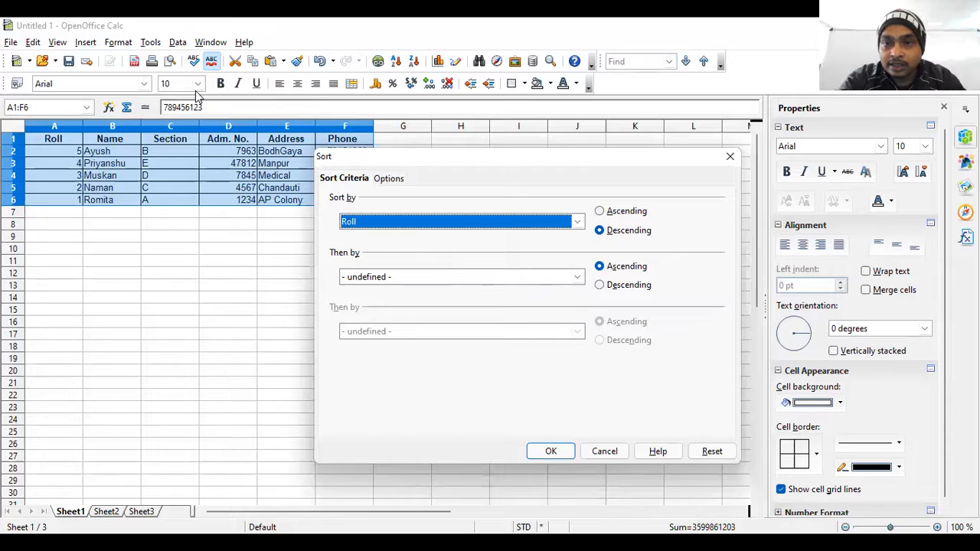
{"action": "left_click", "coordinate": [776, 141]}
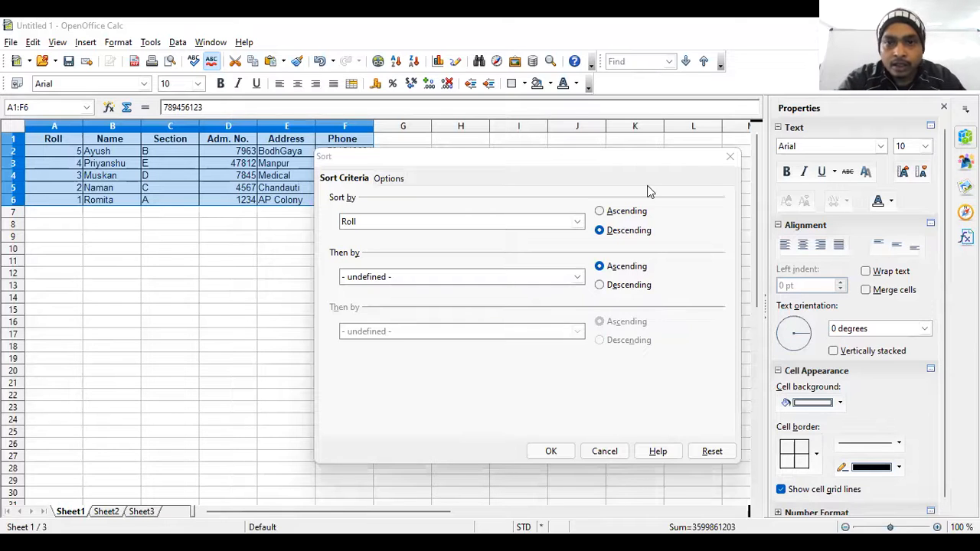
{"action": "left_click", "coordinate": [576, 223]}
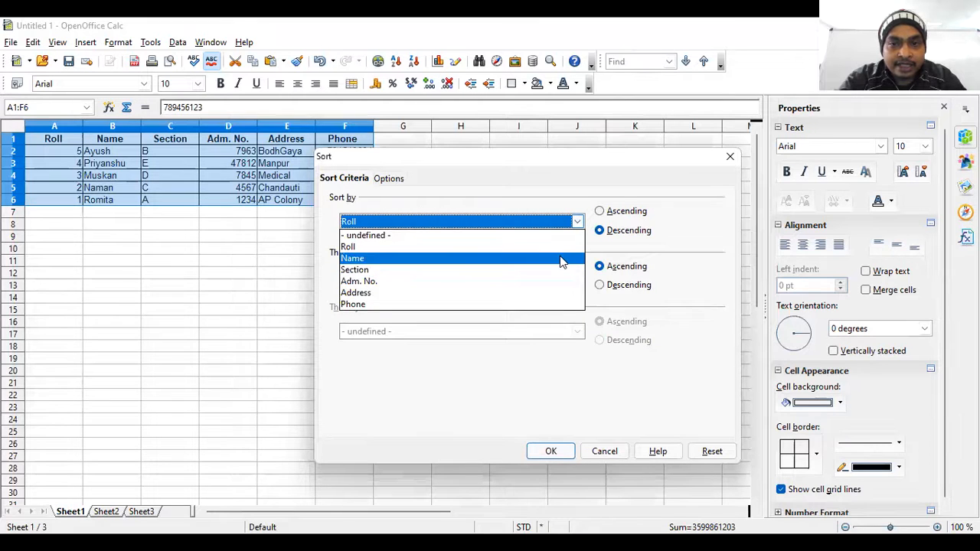
{"action": "left_click", "coordinate": [562, 260]}
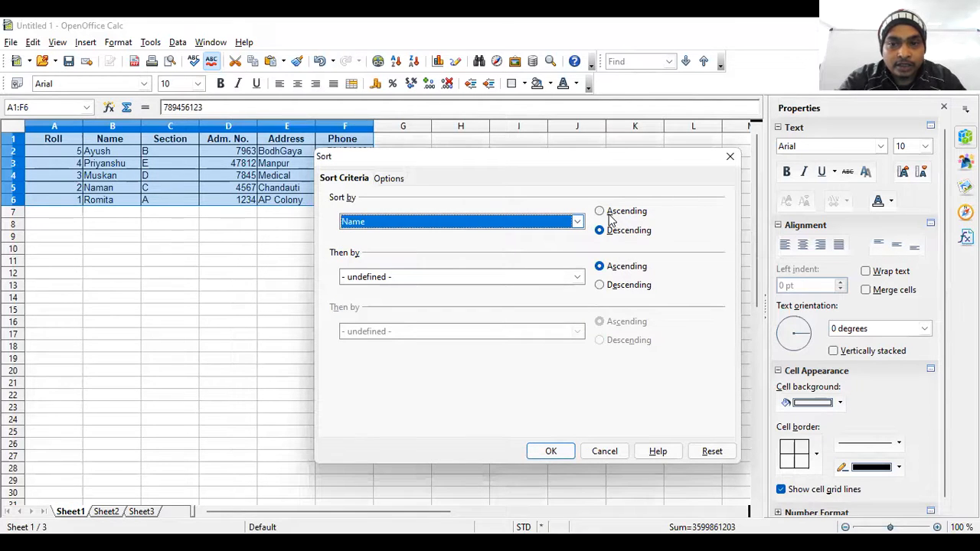
{"action": "left_click", "coordinate": [610, 213]}
{"action": "left_click", "coordinate": [560, 450]}
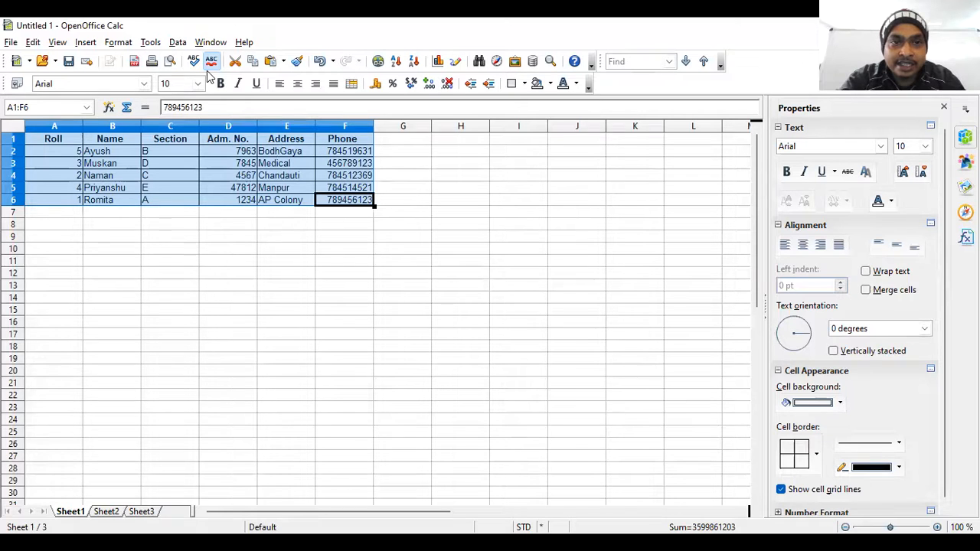
Sort the student table A1:F6 by Section in ascending order.
{"action": "left_click", "coordinate": [178, 42]}
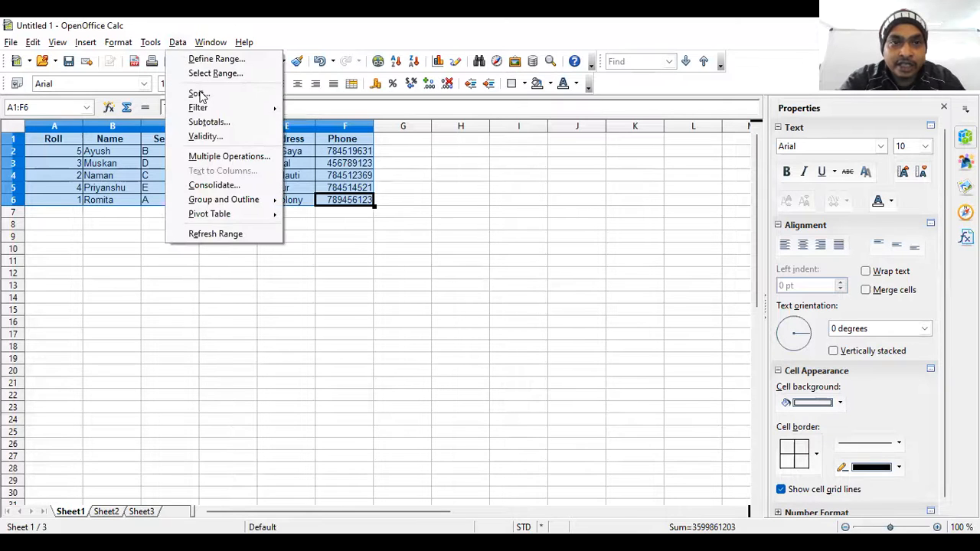
{"action": "left_click", "coordinate": [270, 94]}
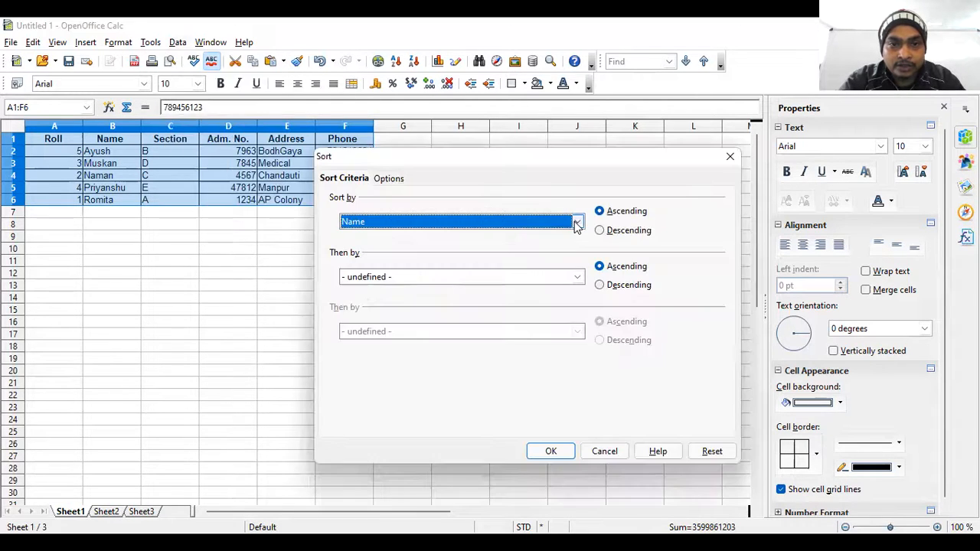
{"action": "left_click", "coordinate": [578, 222]}
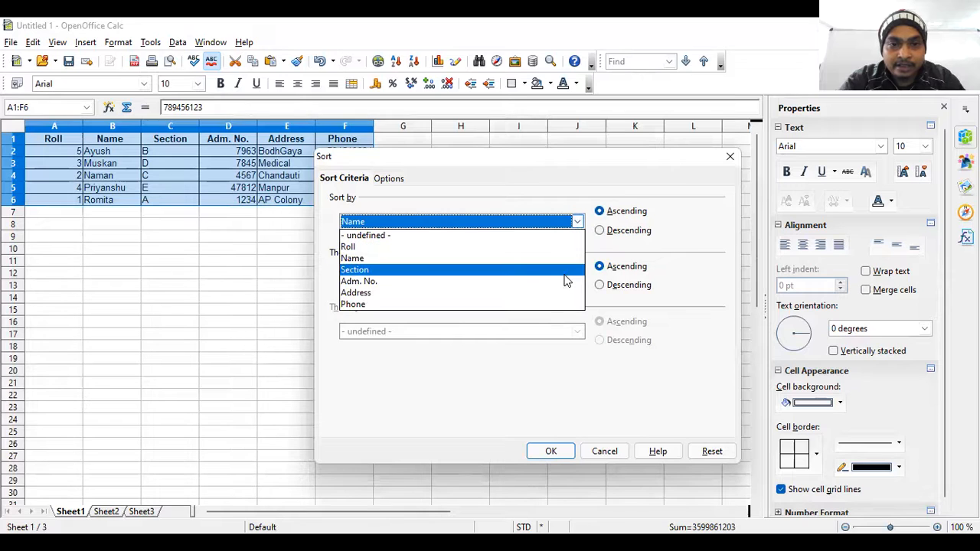
{"action": "left_click", "coordinate": [565, 270]}
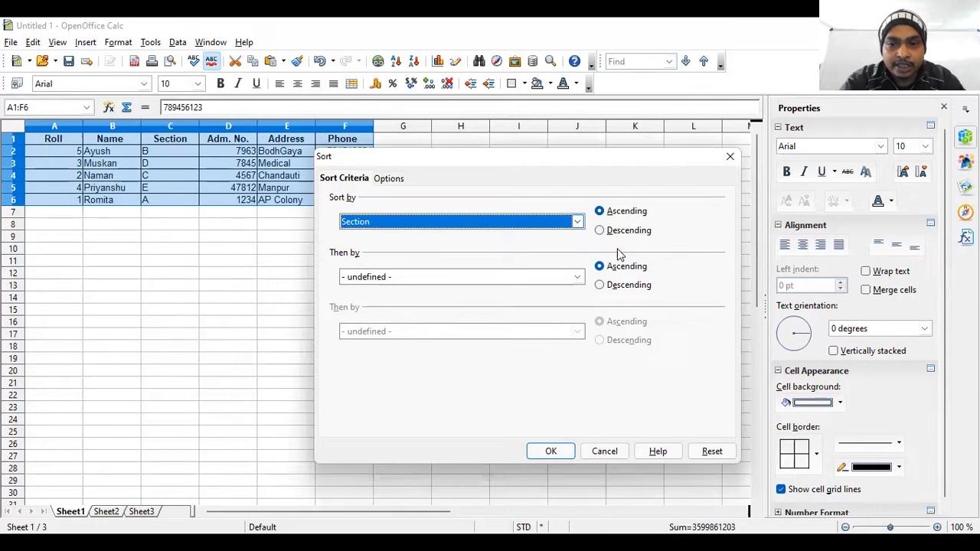
{"action": "left_click", "coordinate": [551, 452]}
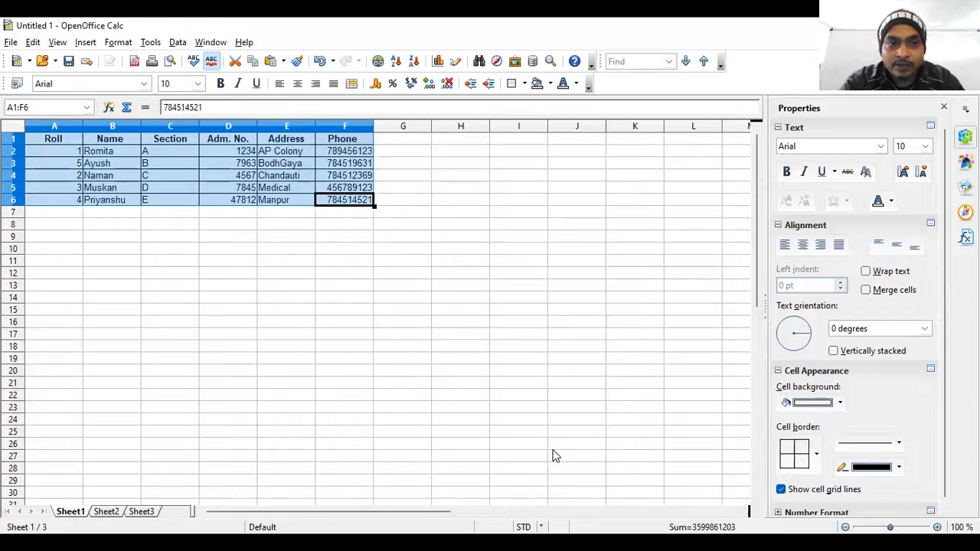
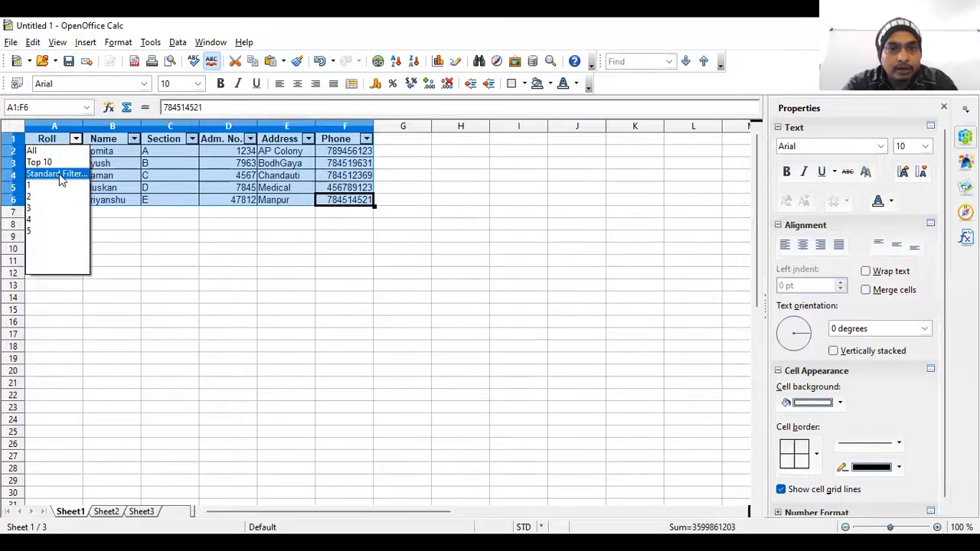
Filter the student table with a Standard Filter showing only records whose Roll is less than 3.
{"action": "left_click", "coordinate": [59, 174]}
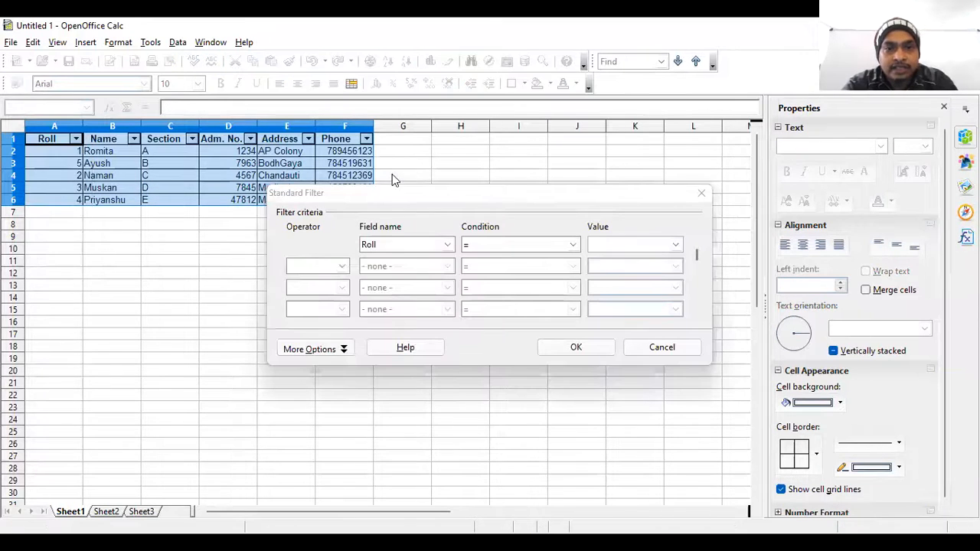
{"action": "left_click", "coordinate": [449, 245]}
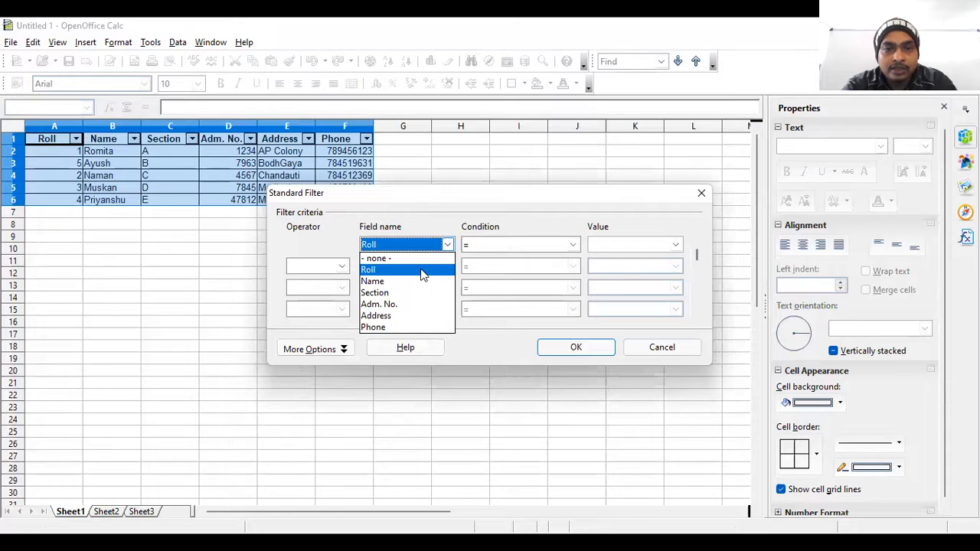
{"action": "left_click", "coordinate": [420, 270]}
{"action": "left_click", "coordinate": [503, 250]}
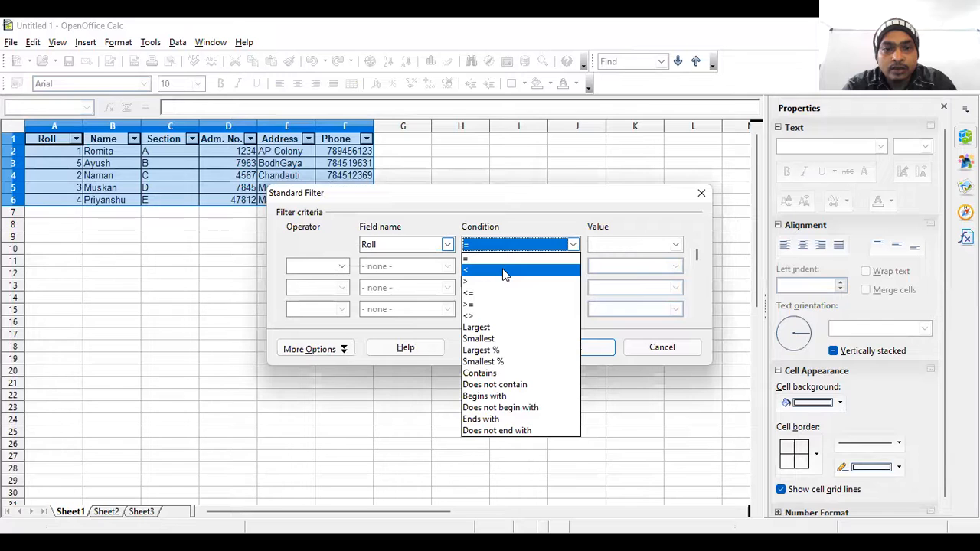
{"action": "left_click", "coordinate": [504, 271]}
{"action": "left_click", "coordinate": [605, 244]}
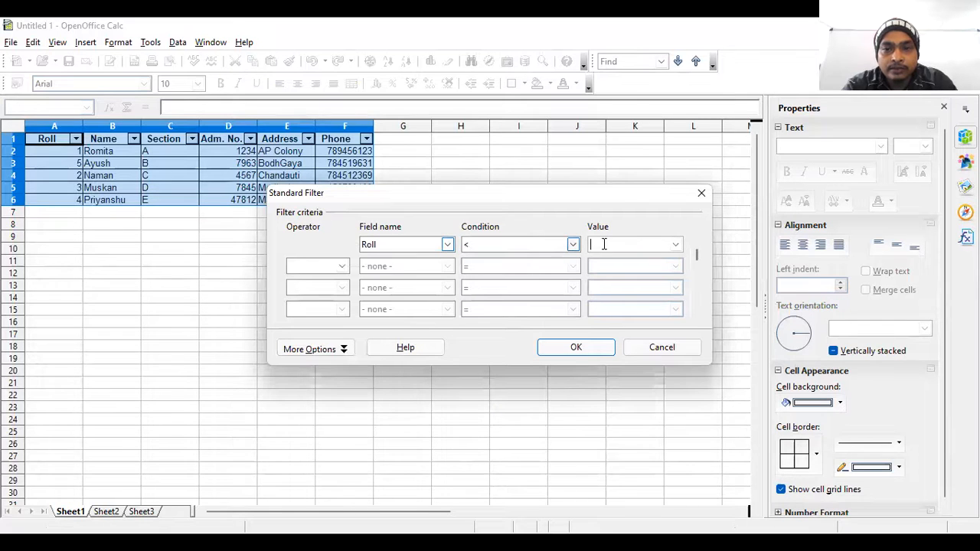
{"action": "type", "text": "3"}
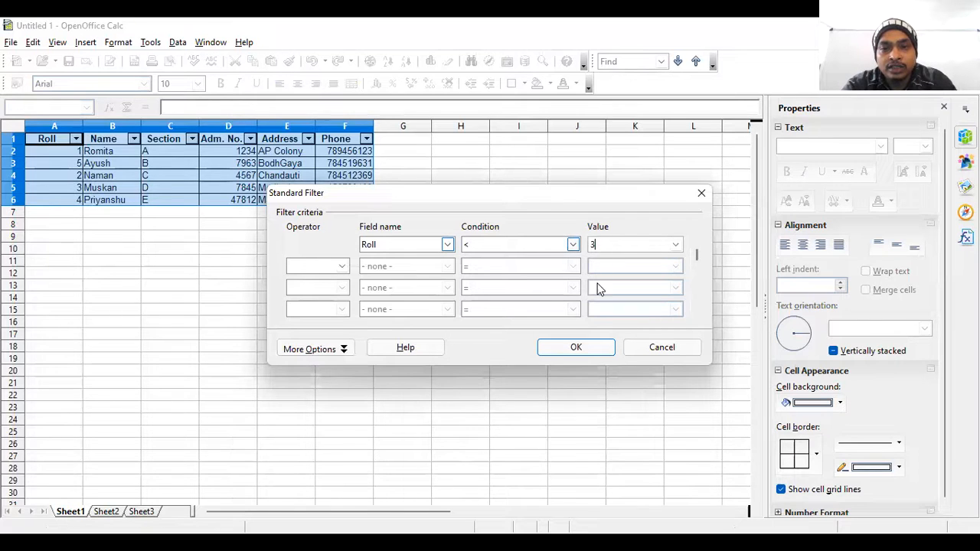
{"action": "left_click", "coordinate": [575, 348]}
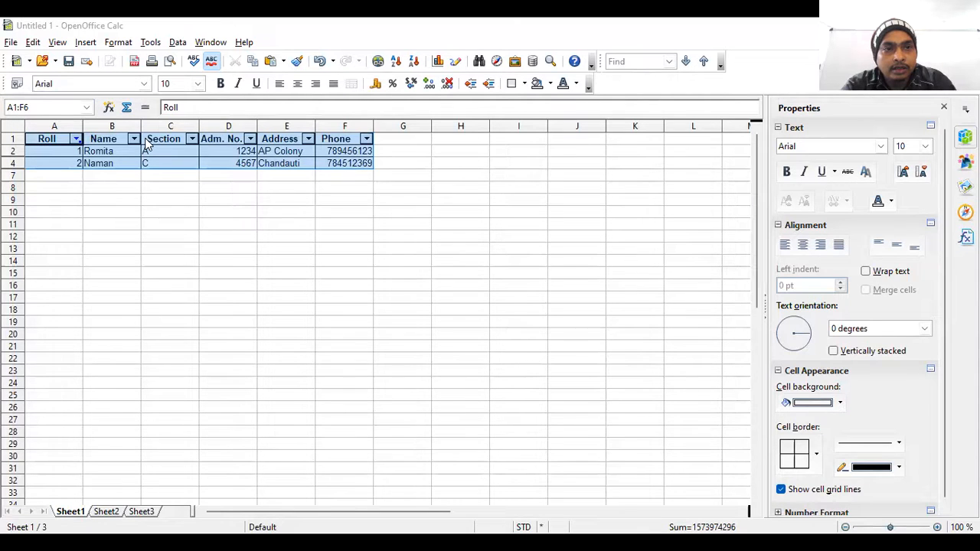
Examine the field names and conditions offered by the Standard Filter, and close it without applying changes.
{"action": "left_click", "coordinate": [177, 43]}
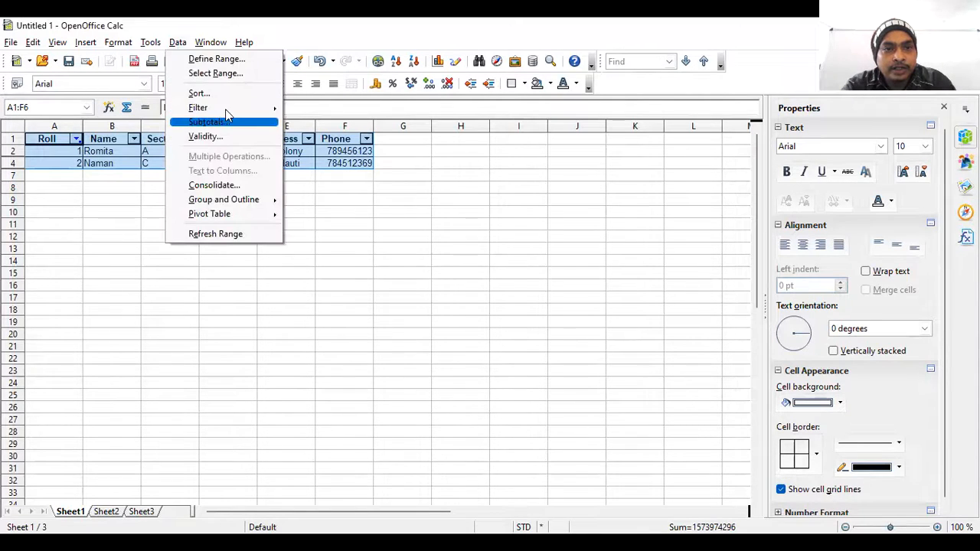
{"action": "mouse_move", "coordinate": [264, 108]}
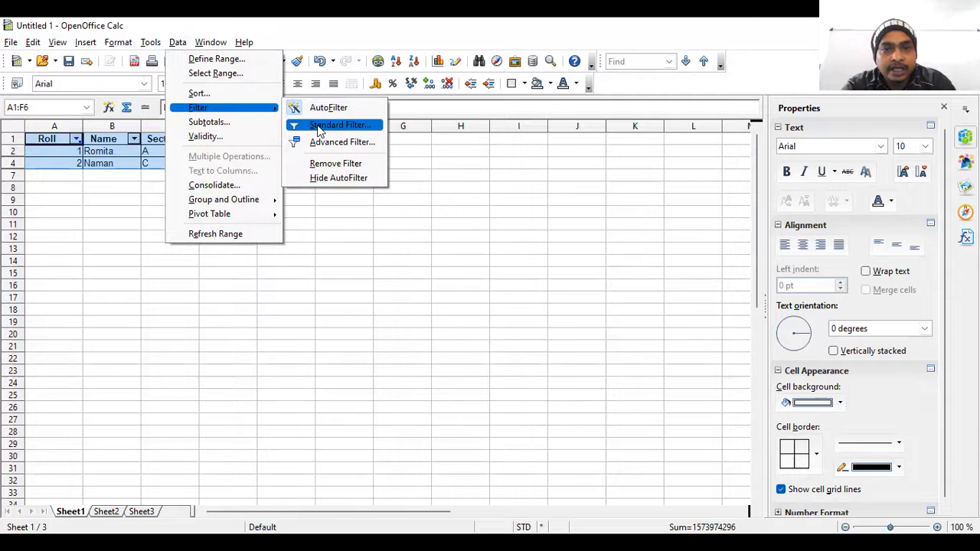
{"action": "left_click", "coordinate": [320, 127]}
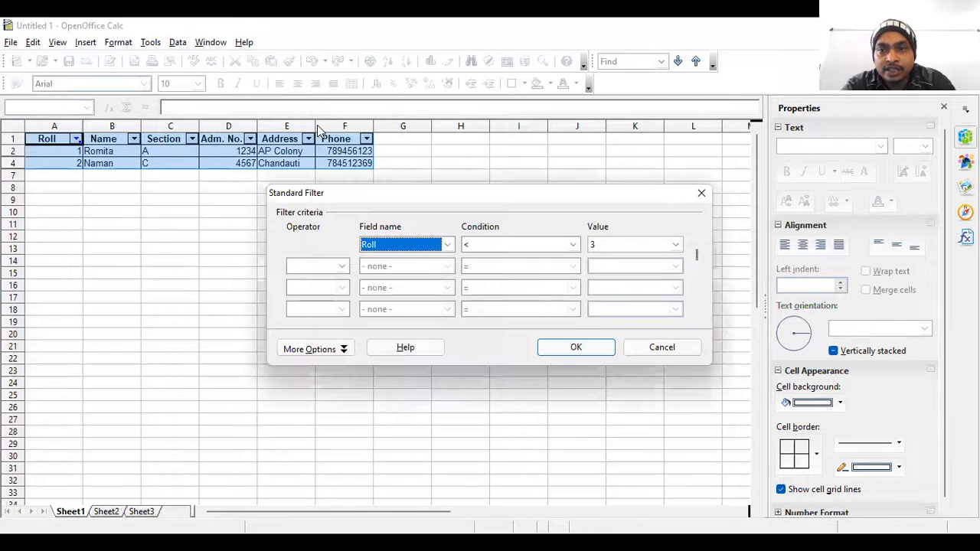
{"action": "left_click", "coordinate": [778, 132]}
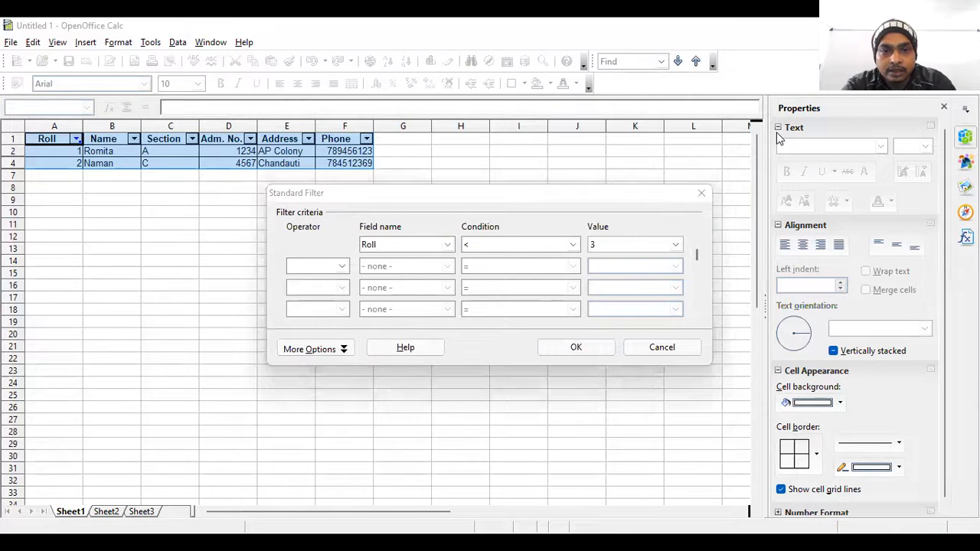
{"action": "left_click", "coordinate": [448, 250]}
{"action": "left_click", "coordinate": [427, 284]}
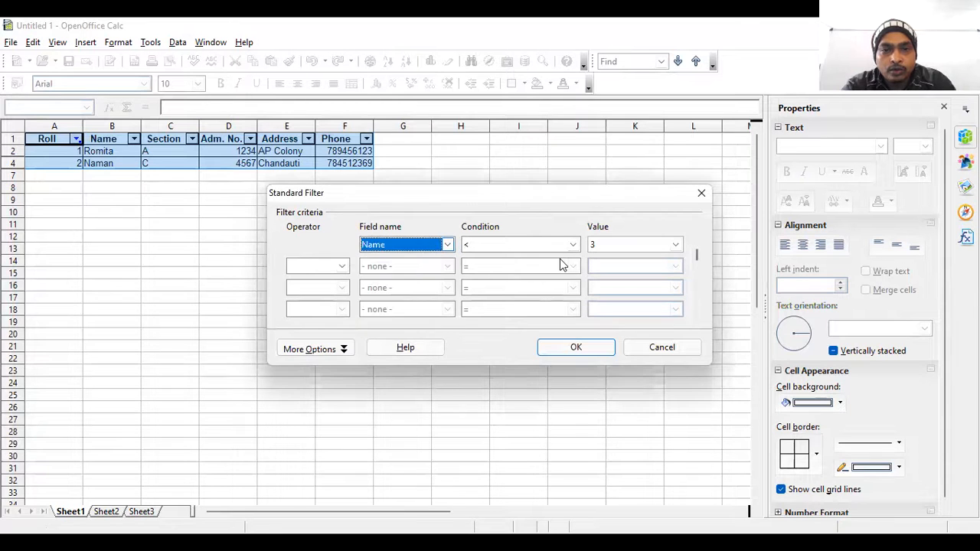
{"action": "left_click", "coordinate": [449, 245]}
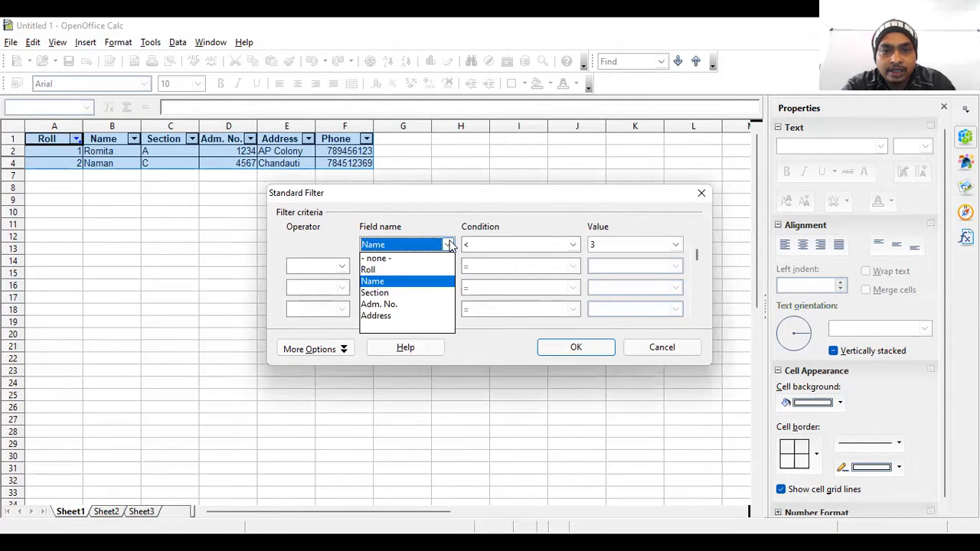
{"action": "left_click", "coordinate": [422, 305]}
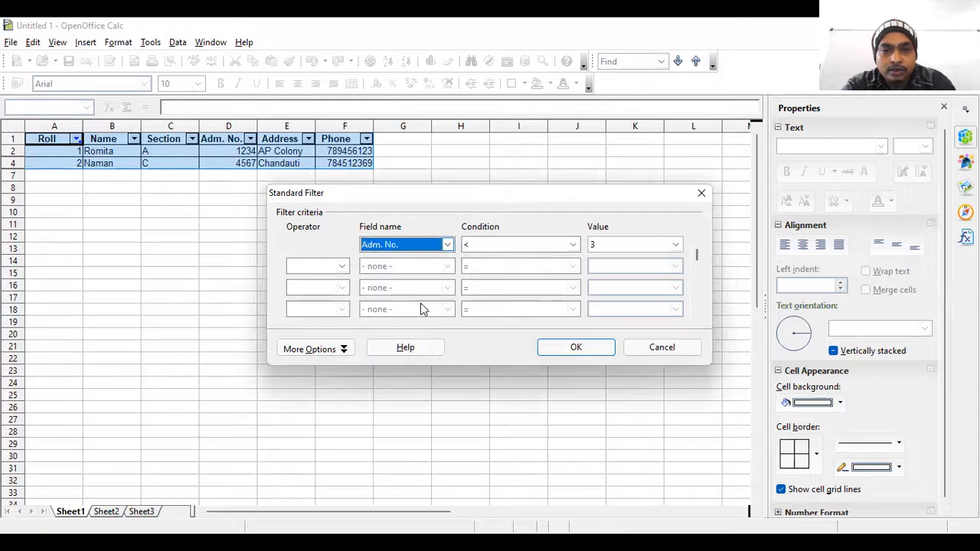
{"action": "left_click", "coordinate": [571, 246]}
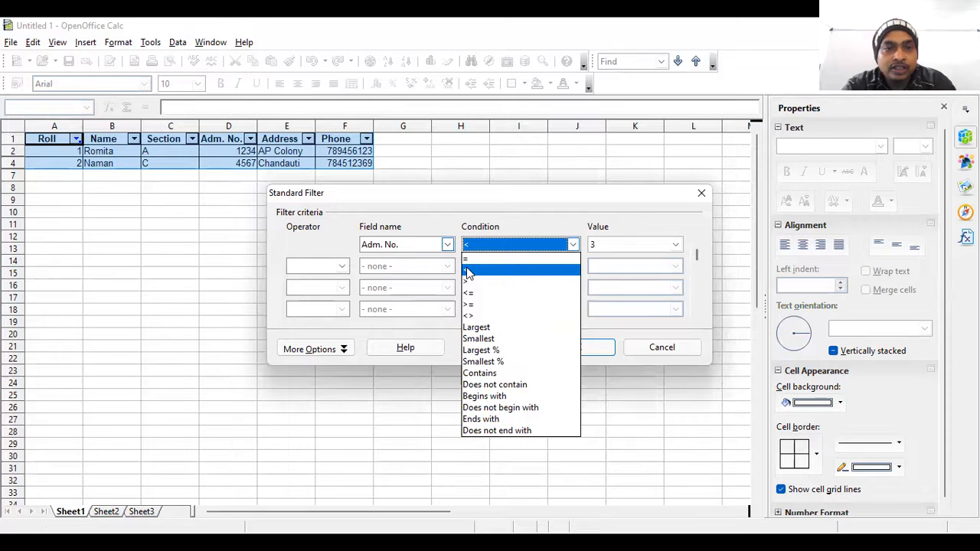
{"action": "left_click", "coordinate": [446, 253]}
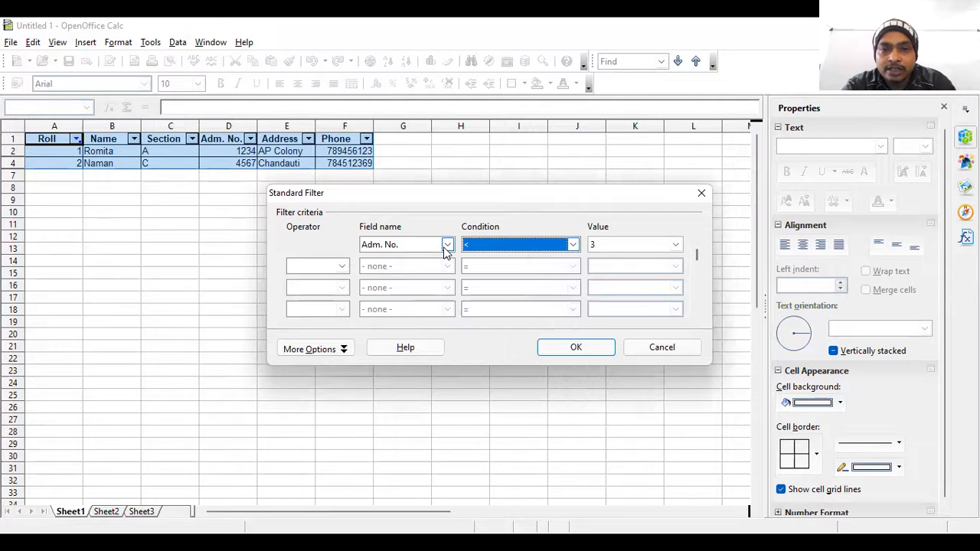
{"action": "left_click", "coordinate": [447, 245]}
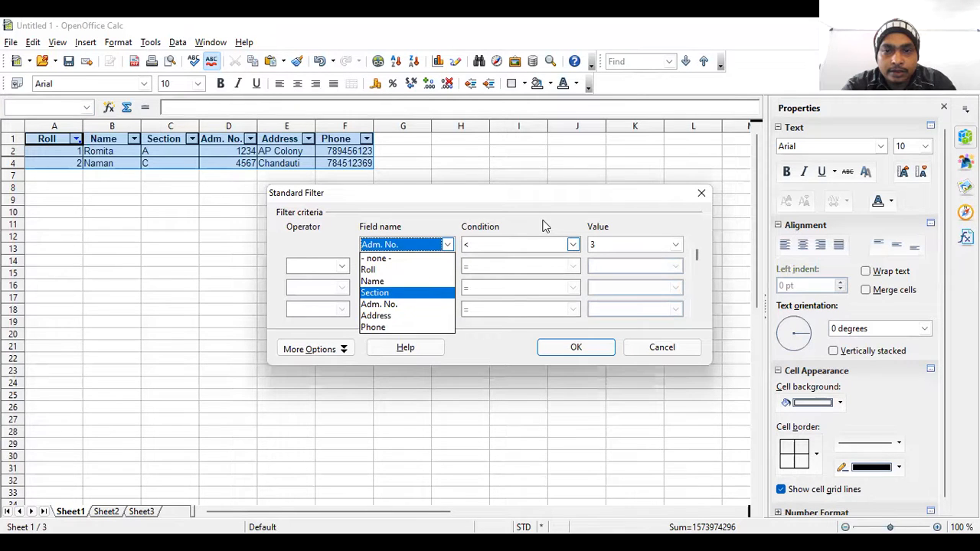
{"action": "left_click", "coordinate": [573, 245]}
{"action": "left_click", "coordinate": [573, 245]}
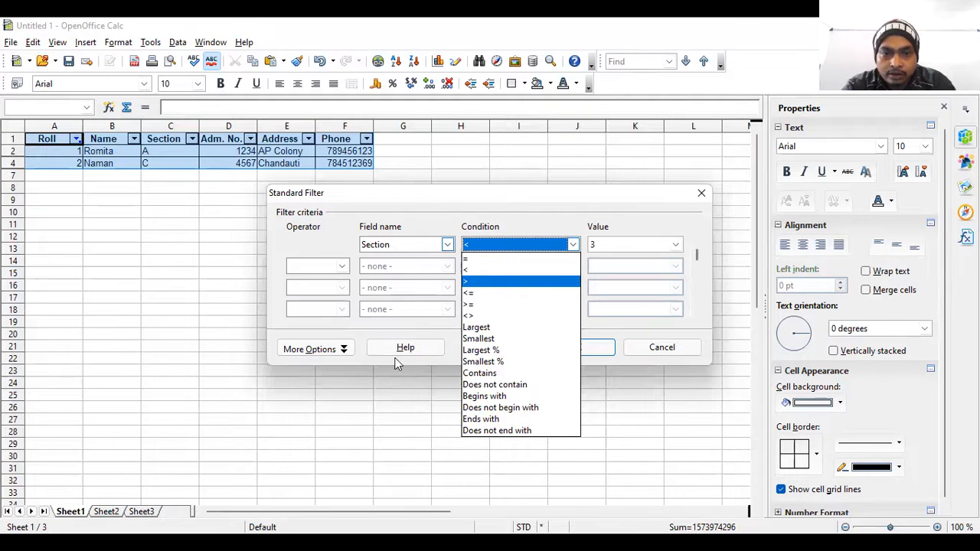
{"action": "left_click", "coordinate": [343, 352]}
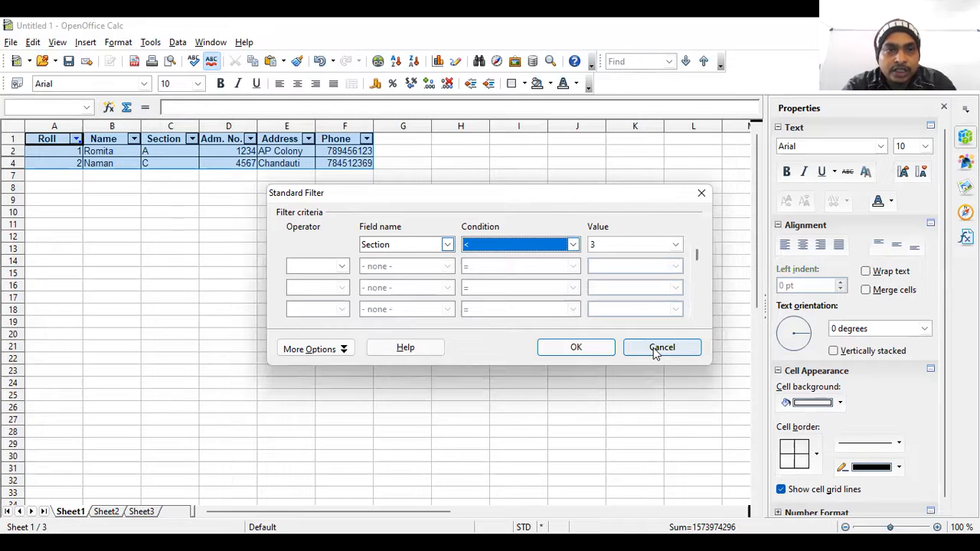
{"action": "key", "text": "Escape"}
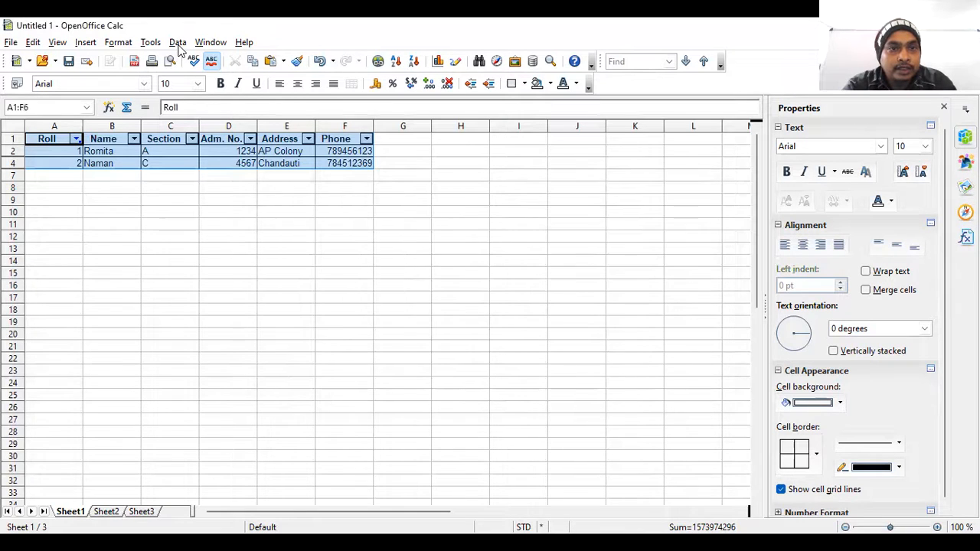
Inspect the Advanced Filter's options for reading filter criteria, and close it without applying a filter.
{"action": "left_click", "coordinate": [179, 44]}
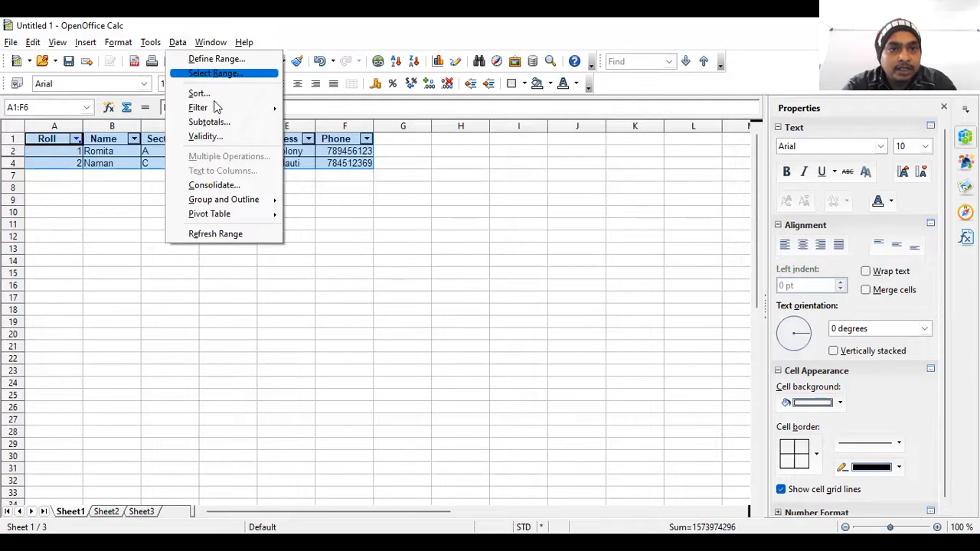
{"action": "mouse_move", "coordinate": [334, 130]}
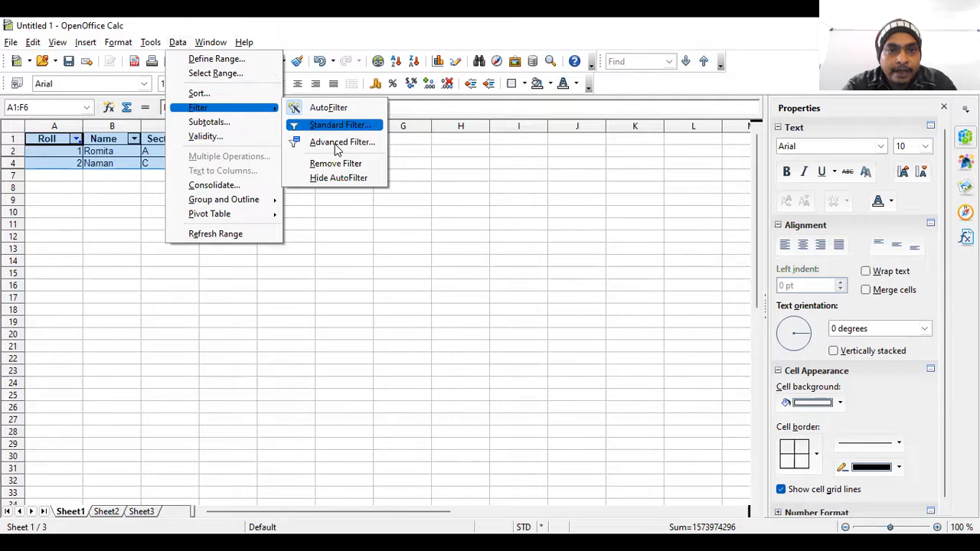
{"action": "left_click", "coordinate": [337, 145]}
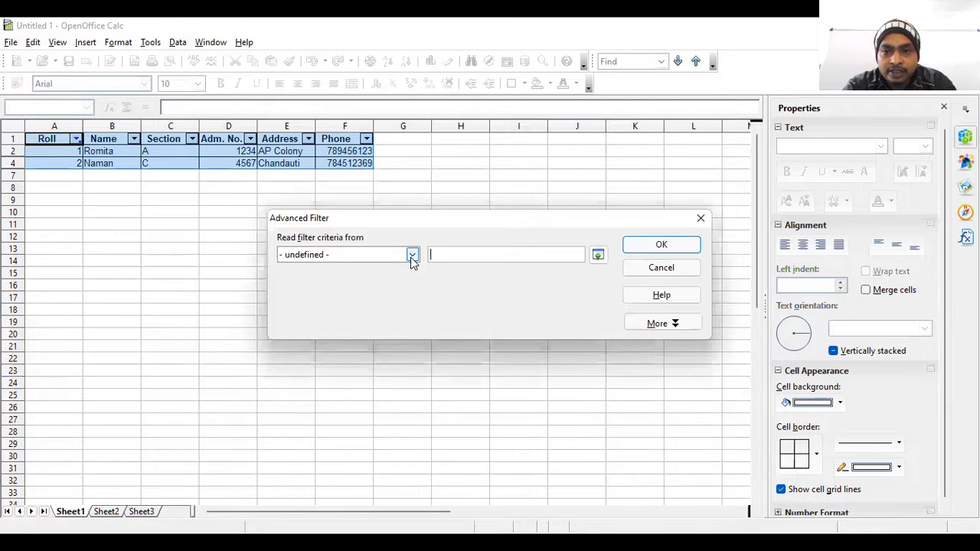
{"action": "left_click", "coordinate": [412, 261]}
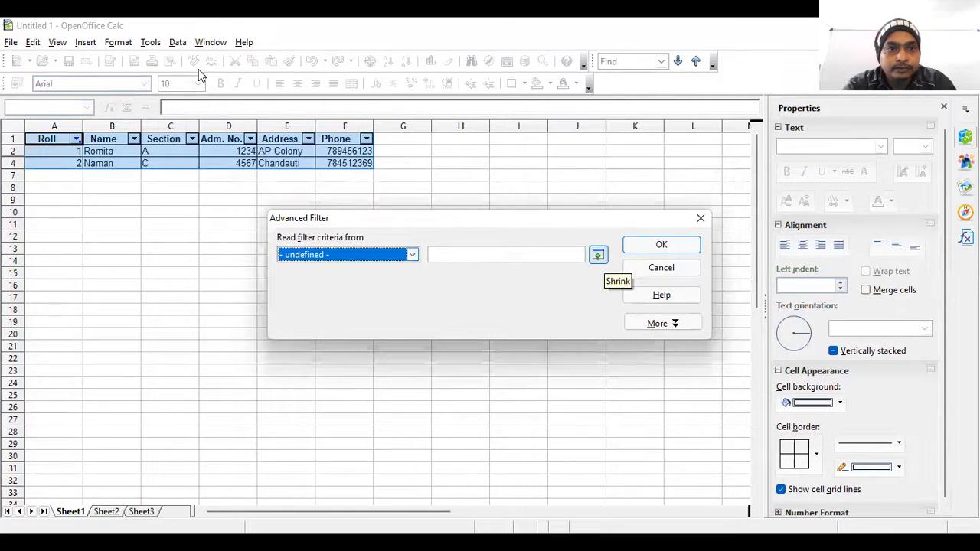
{"action": "key", "text": "Escape"}
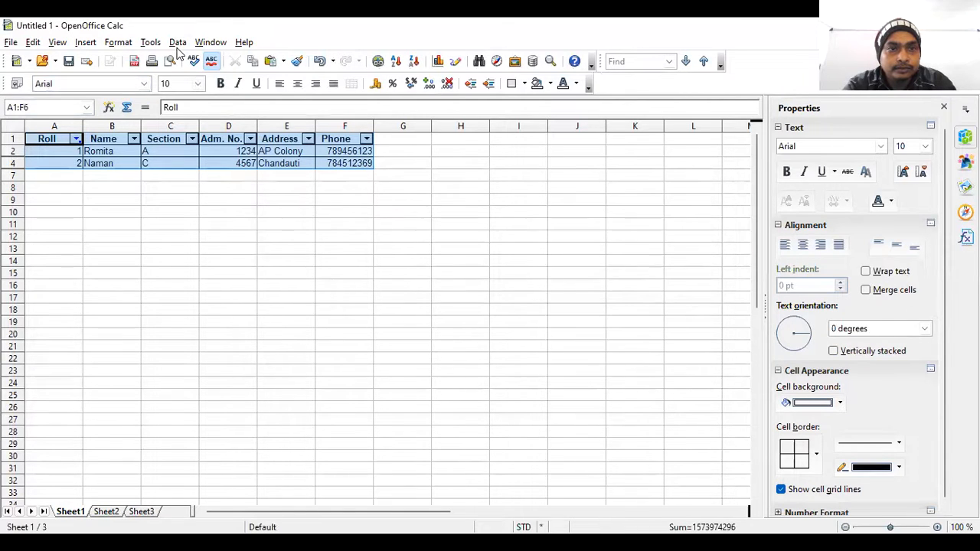
Remove the filter and AutoFilter from the student table, and open a new Standard Filter for A1:F6.
{"action": "left_click", "coordinate": [178, 43]}
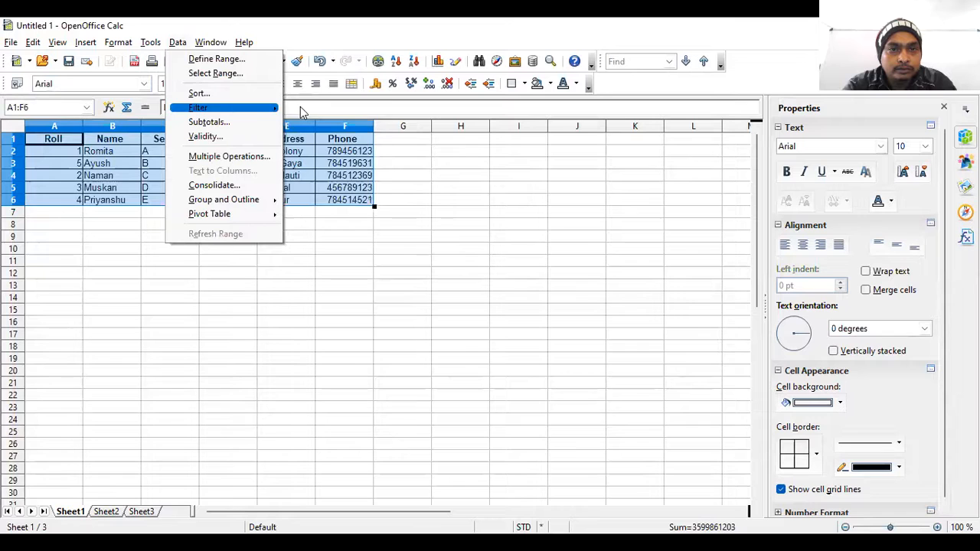
{"action": "mouse_move", "coordinate": [229, 108]}
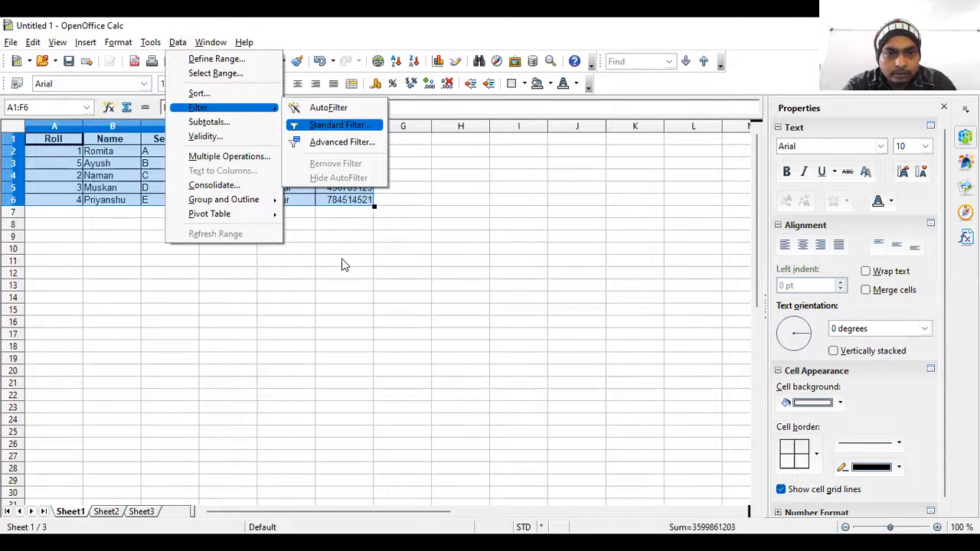
{"action": "key", "text": "Return"}
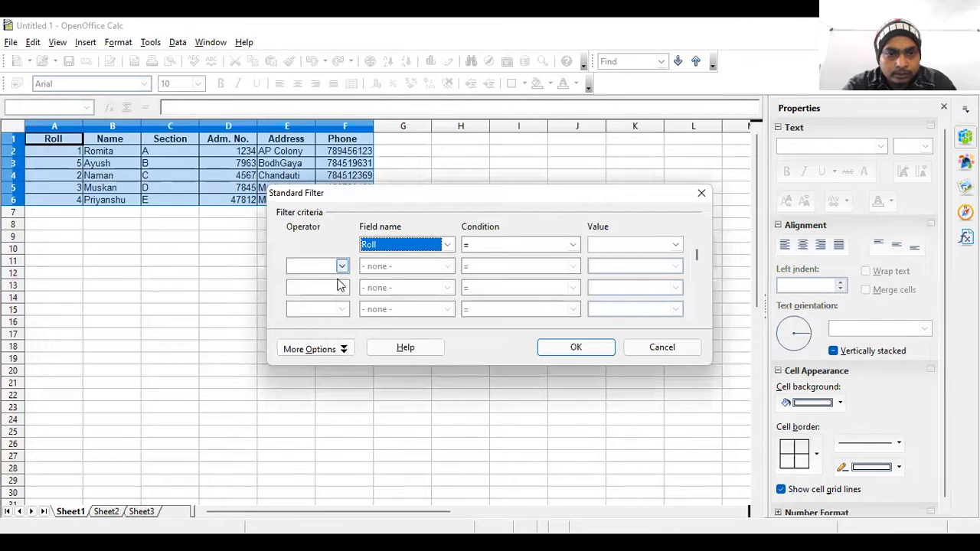
Add a second Standard Filter criterion joined with AND, requiring the Name field to begin with "A".
{"action": "left_click", "coordinate": [340, 285]}
{"action": "left_click", "coordinate": [339, 281]}
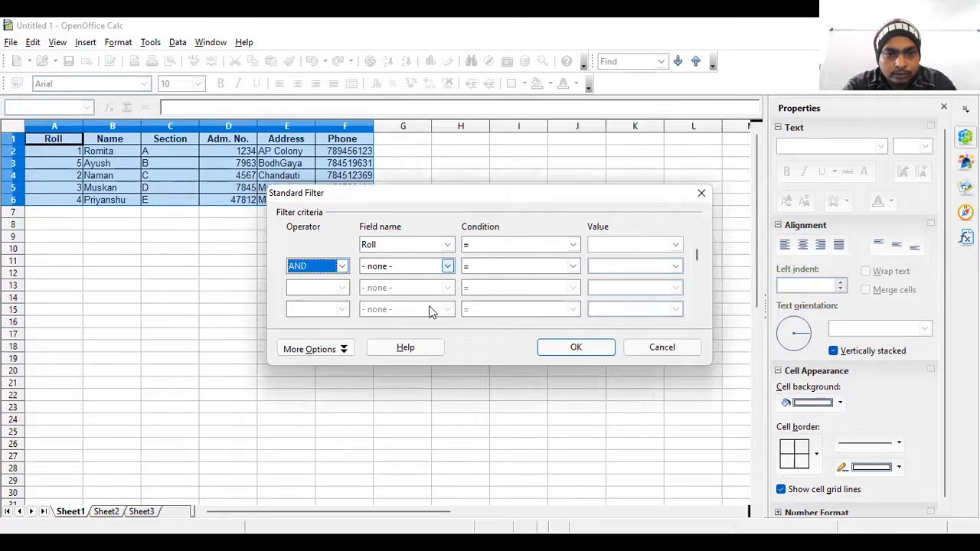
{"action": "left_click", "coordinate": [447, 266]}
{"action": "left_click", "coordinate": [430, 305]}
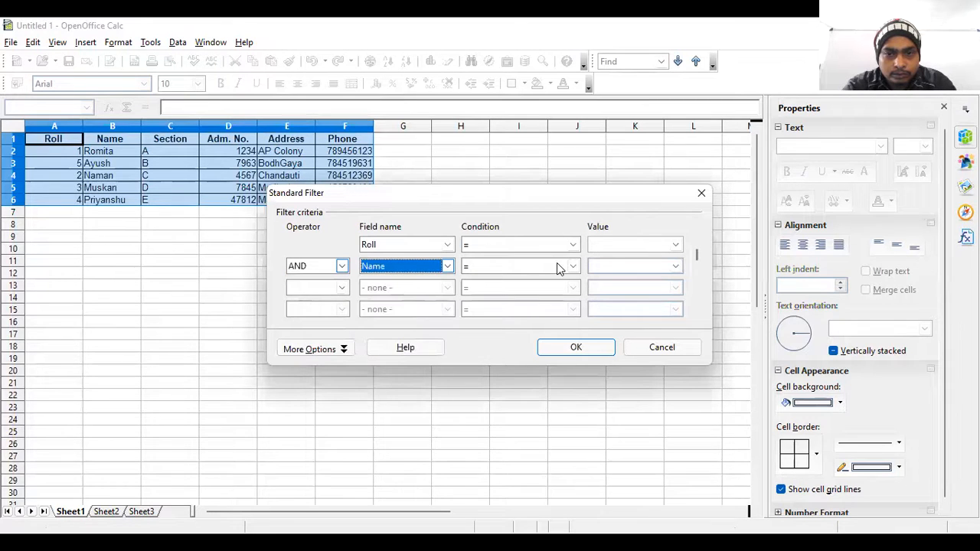
{"action": "left_click", "coordinate": [572, 266]}
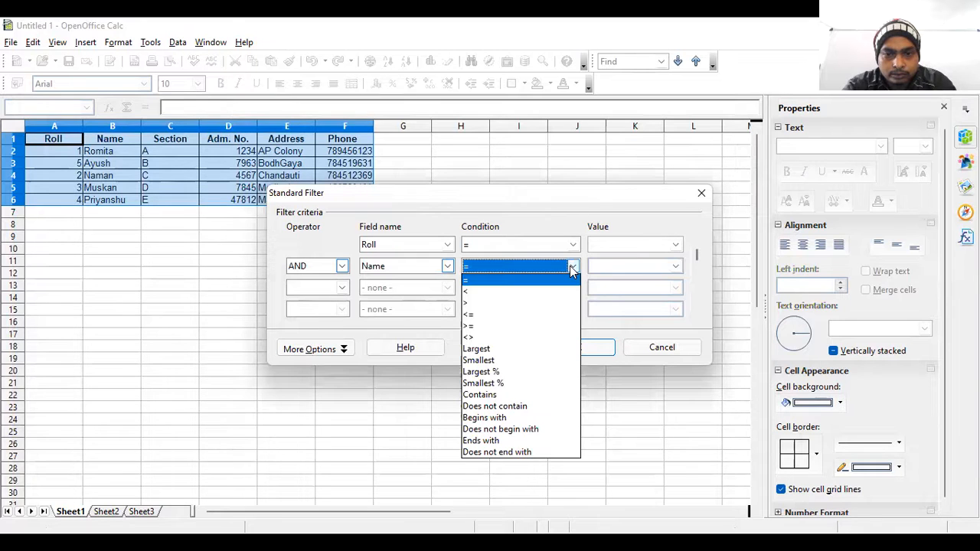
{"action": "left_click", "coordinate": [510, 421]}
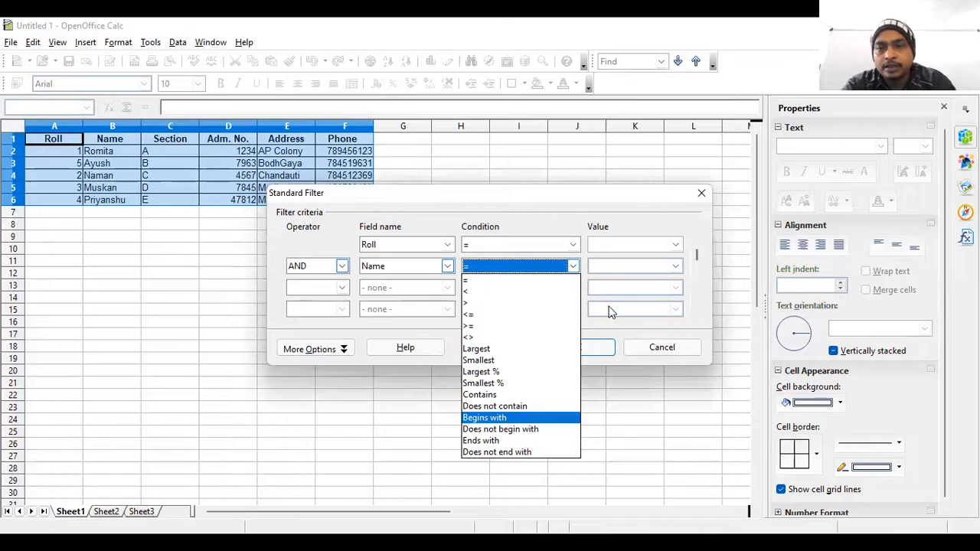
{"action": "left_click", "coordinate": [618, 268]}
{"action": "type", "text": "A"}
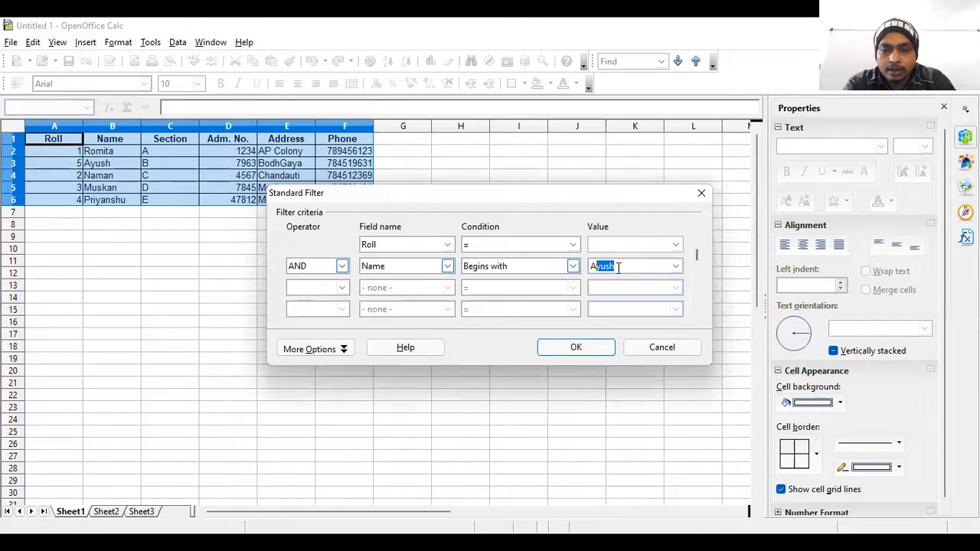
{"action": "key", "text": "Delete"}
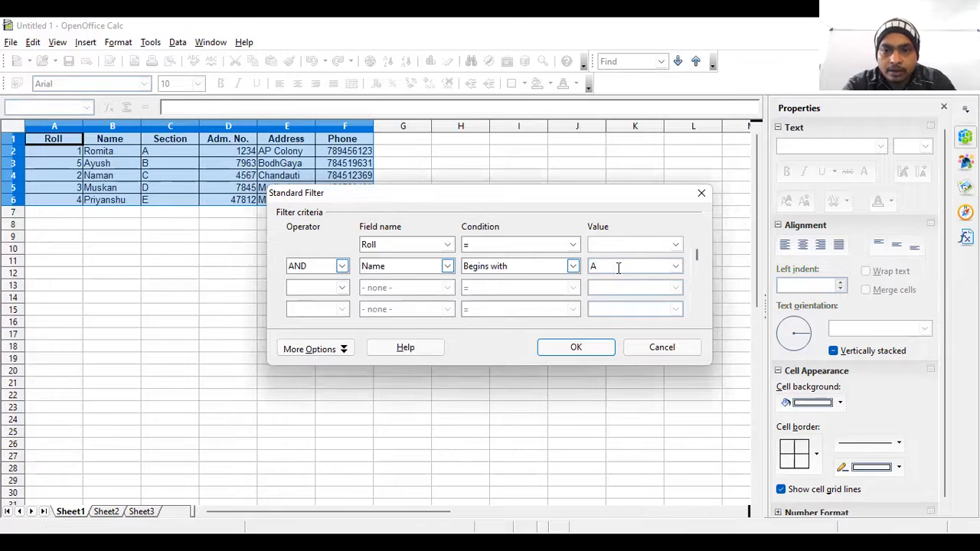
Keep AND as the operator between the two criteria and apply the Standard Filter to the student table.
{"action": "left_click", "coordinate": [581, 354]}
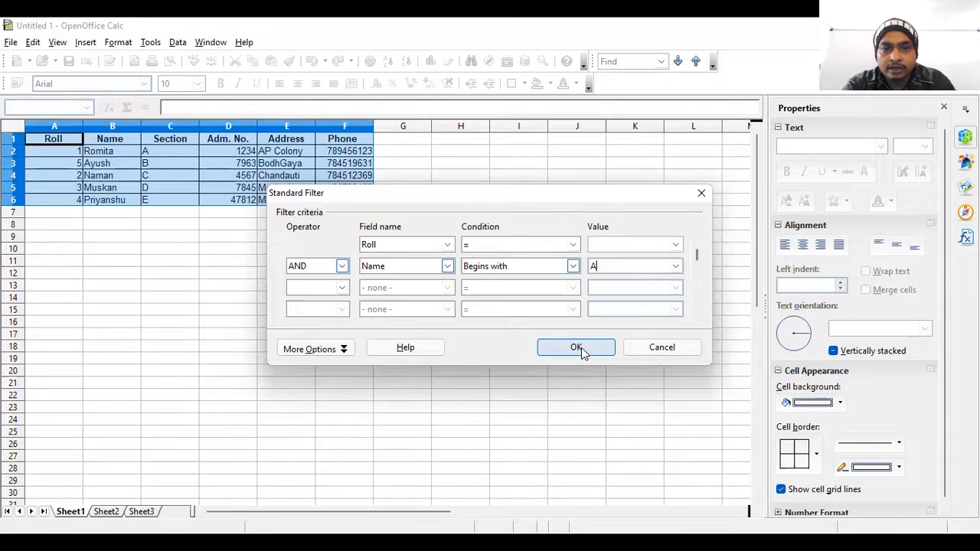
{"action": "left_click", "coordinate": [341, 268]}
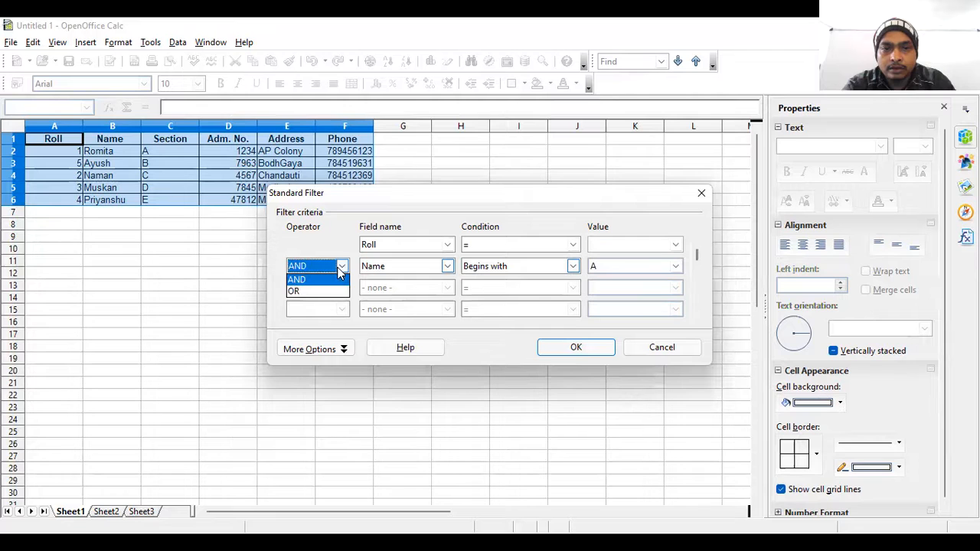
{"action": "left_click", "coordinate": [321, 279]}
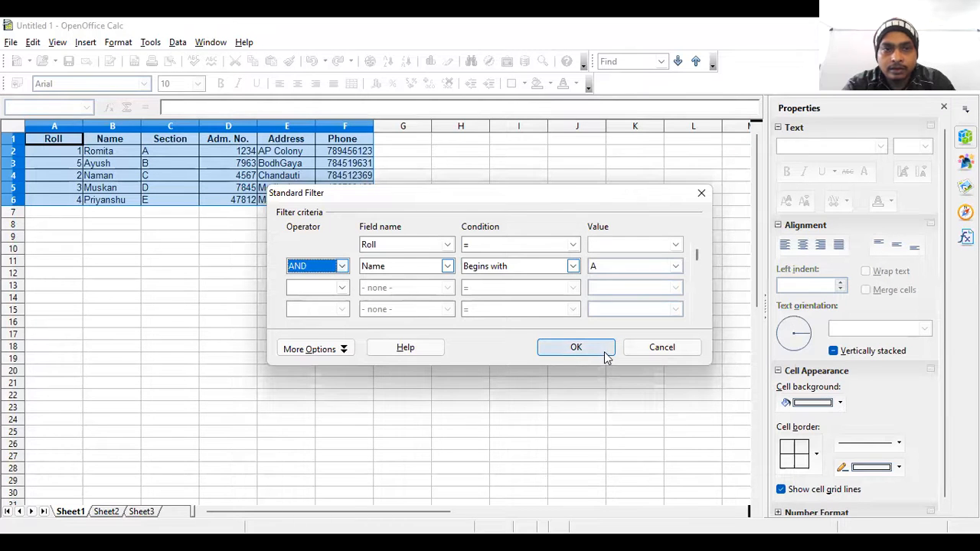
{"action": "left_click", "coordinate": [576, 348]}
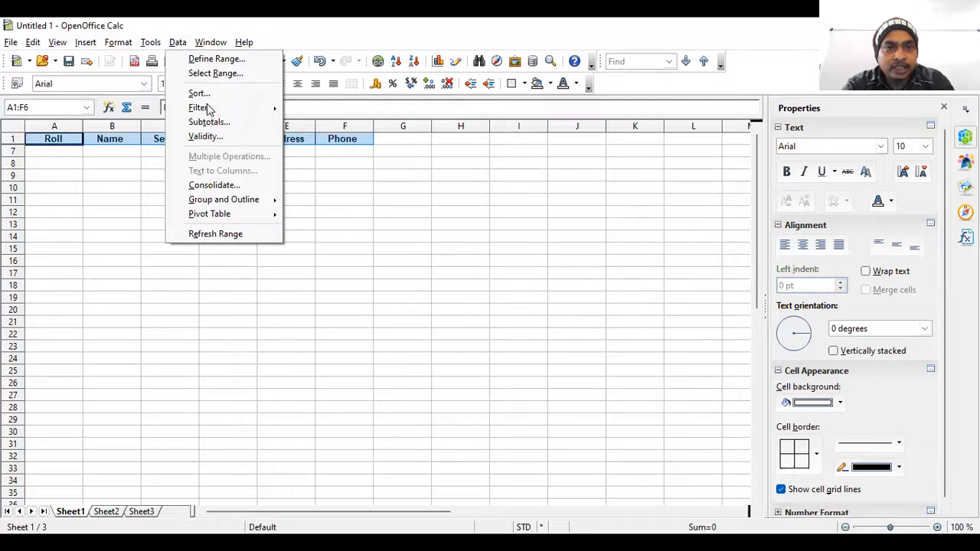
Reopen the Standard Filter, change its first criterion to Name begins with "A", and apply it.
{"action": "mouse_move", "coordinate": [274, 112]}
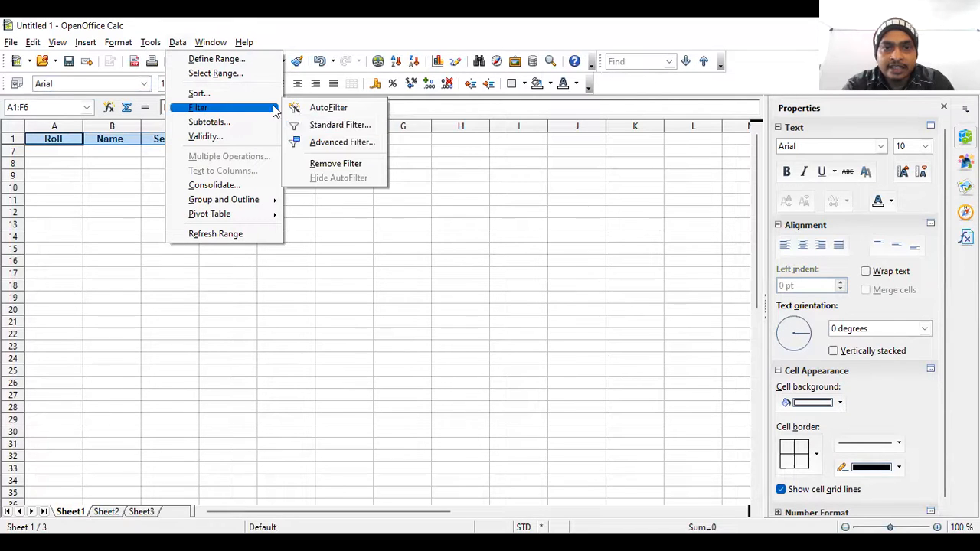
{"action": "left_click", "coordinate": [331, 126]}
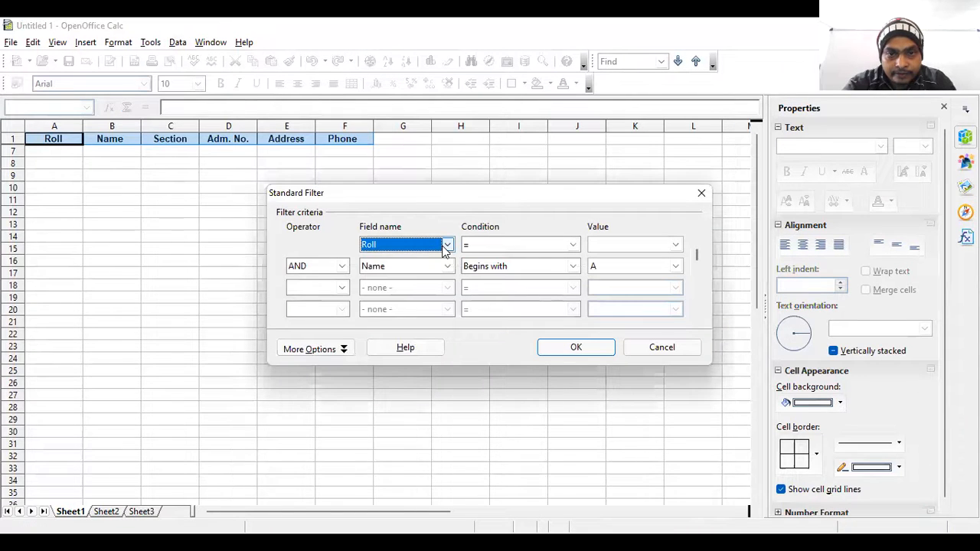
{"action": "left_click", "coordinate": [447, 245]}
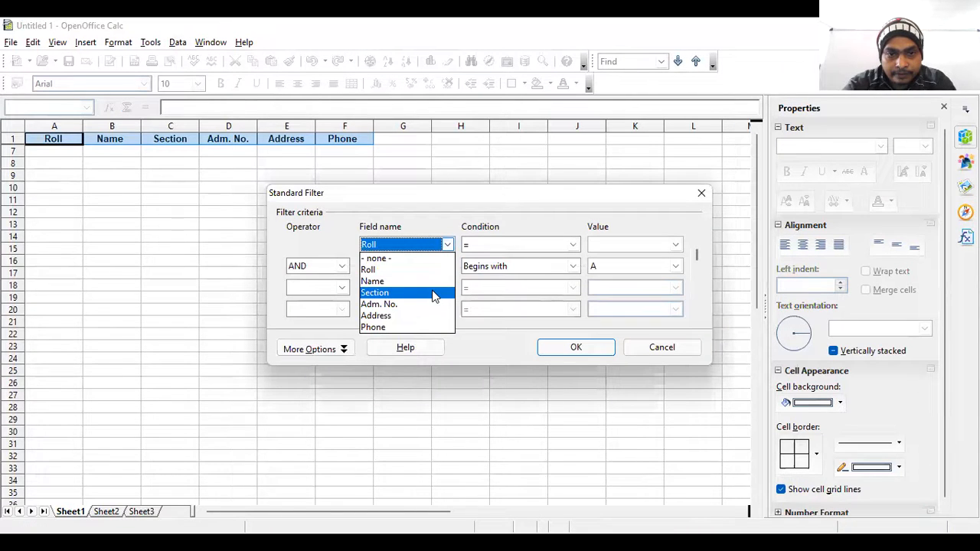
{"action": "left_click", "coordinate": [433, 281]}
{"action": "left_click", "coordinate": [573, 245]}
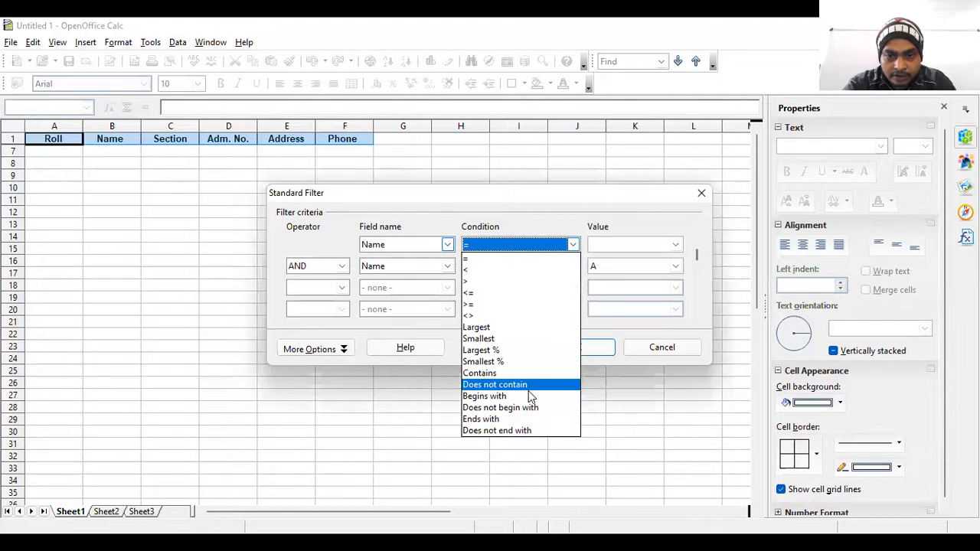
{"action": "left_click", "coordinate": [531, 397]}
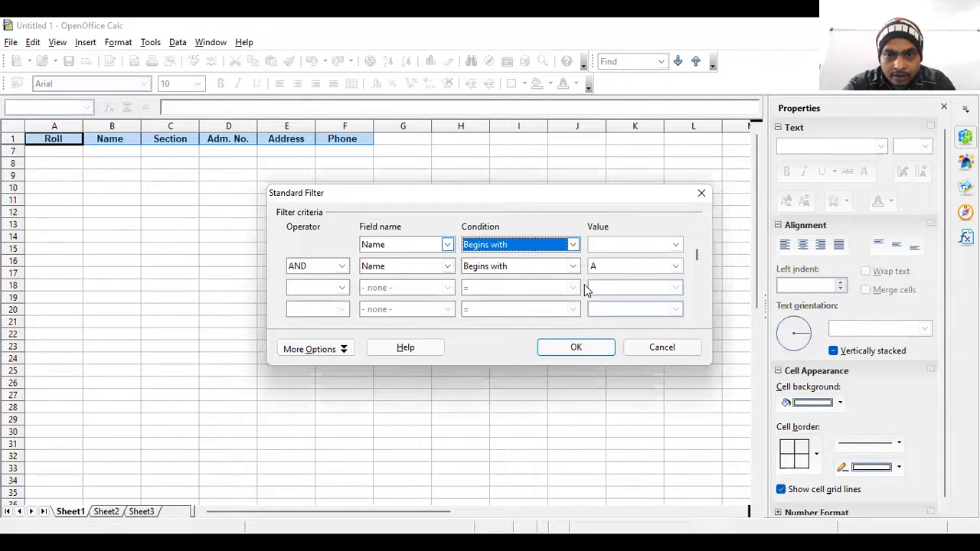
{"action": "left_click", "coordinate": [601, 244]}
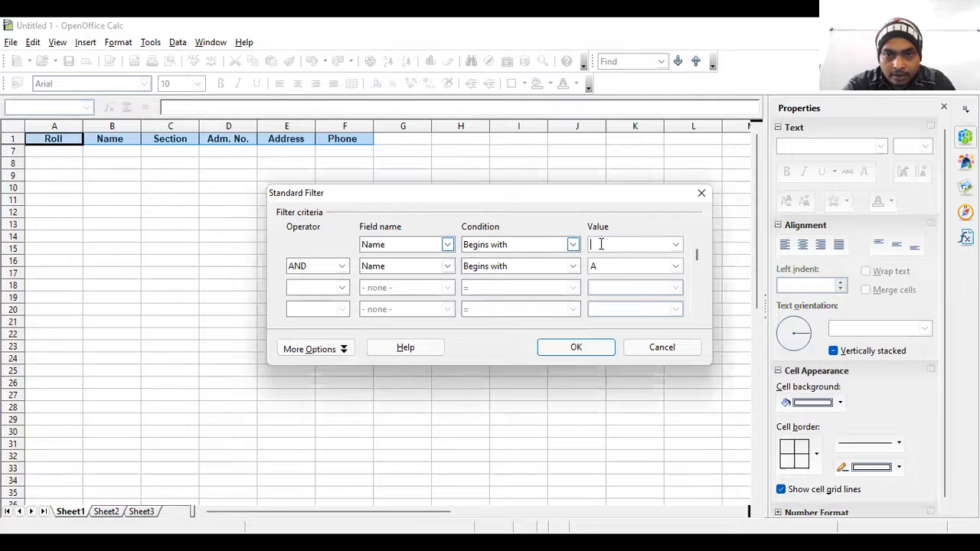
{"action": "type", "text": "A"}
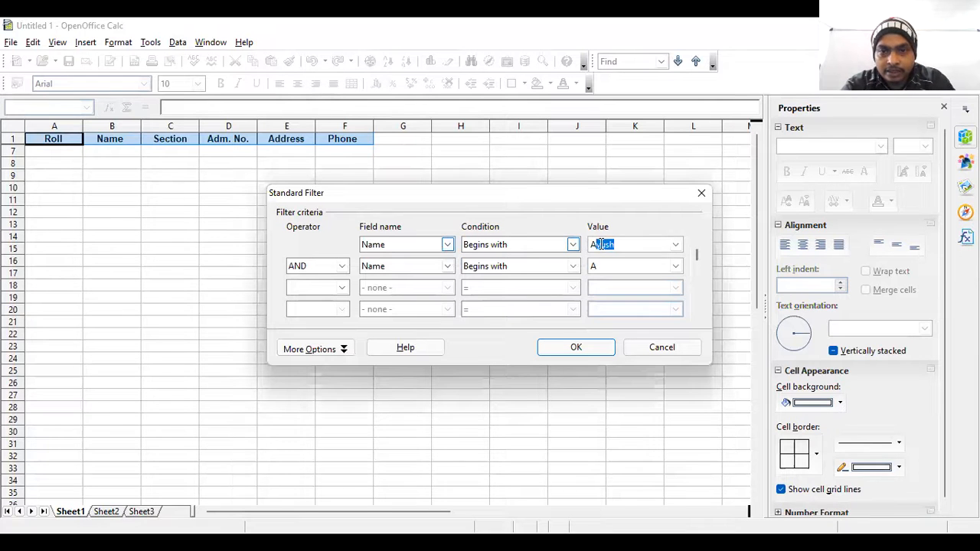
{"action": "left_click", "coordinate": [581, 355]}
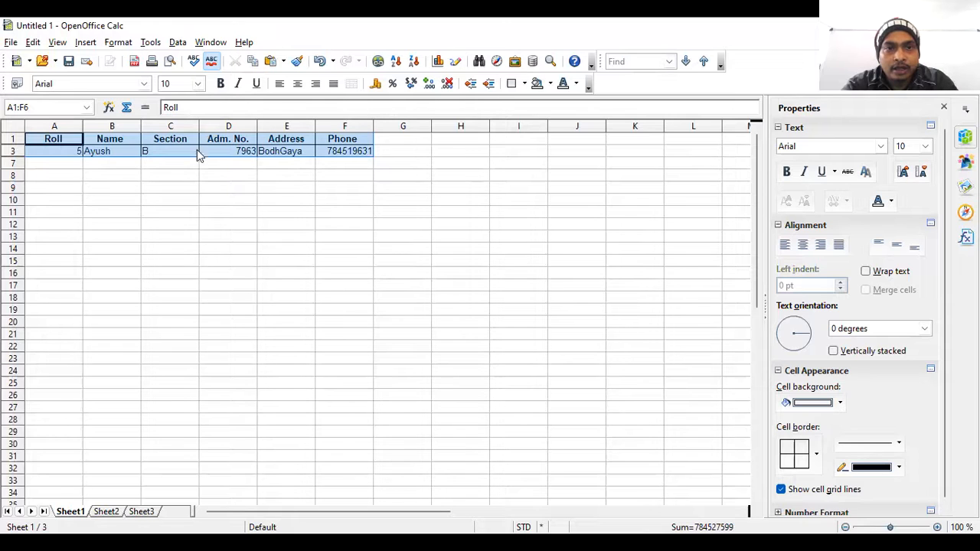
Turn on AutoFilter for the student table, remove the applied filter, and deselect the table.
{"action": "left_click", "coordinate": [178, 43]}
{"action": "mouse_move", "coordinate": [276, 107]}
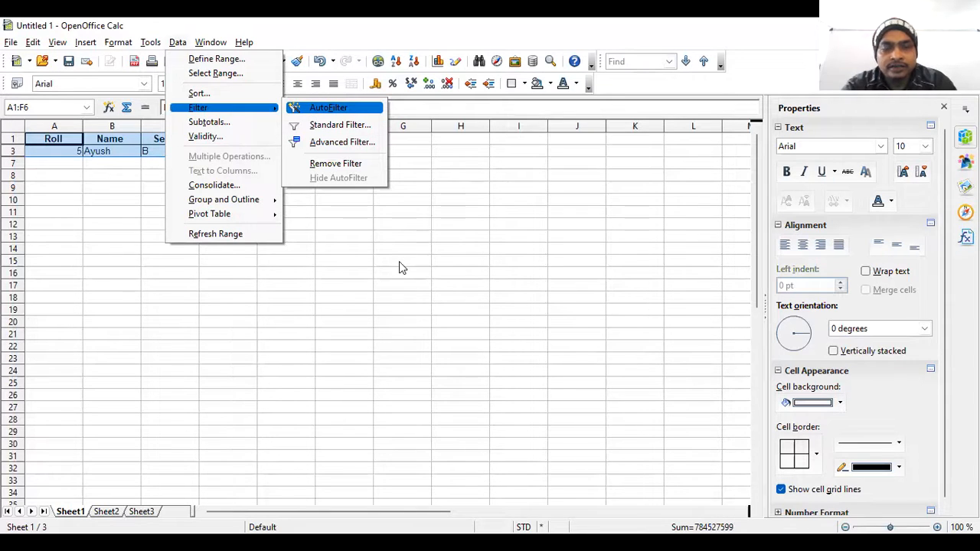
{"action": "key", "text": "Return"}
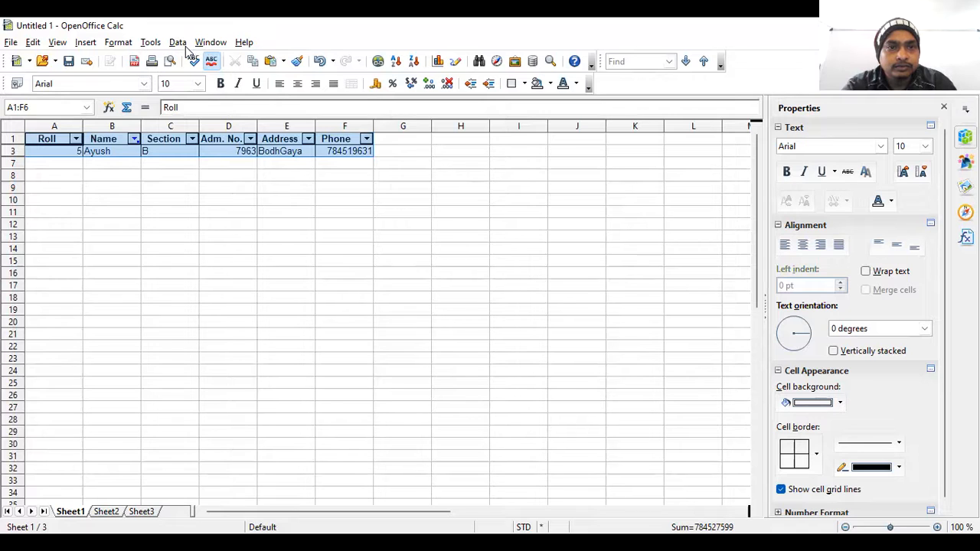
{"action": "key", "text": "alt+d"}
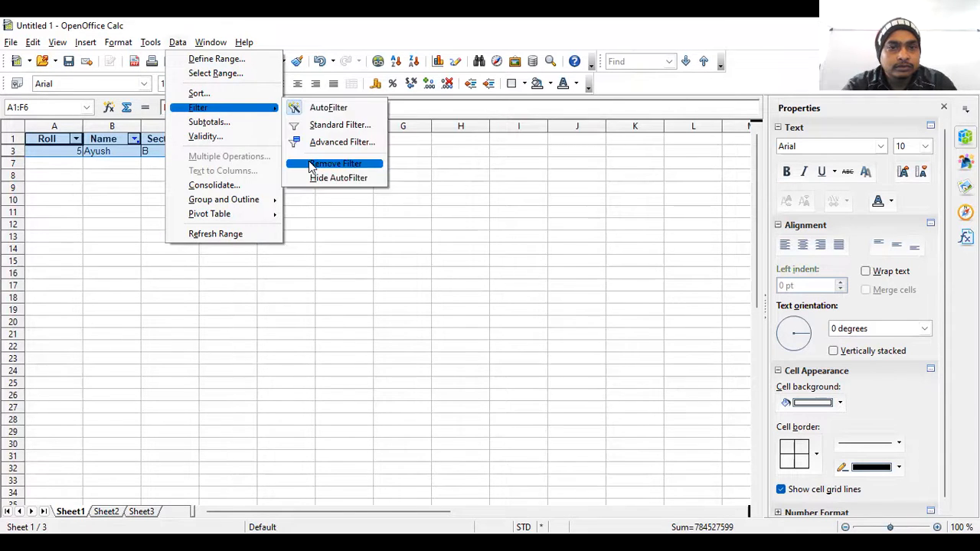
{"action": "key", "text": "Return"}
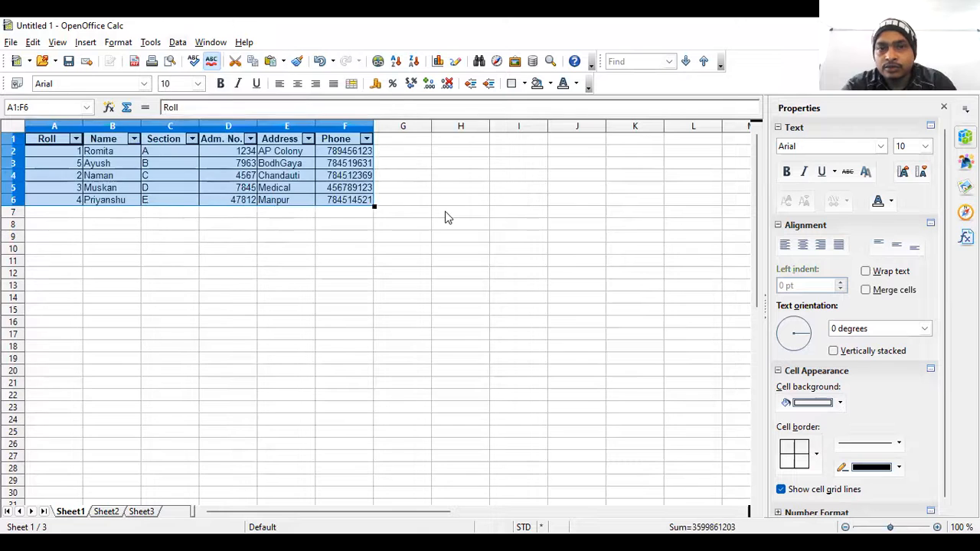
{"action": "left_click", "coordinate": [448, 217]}
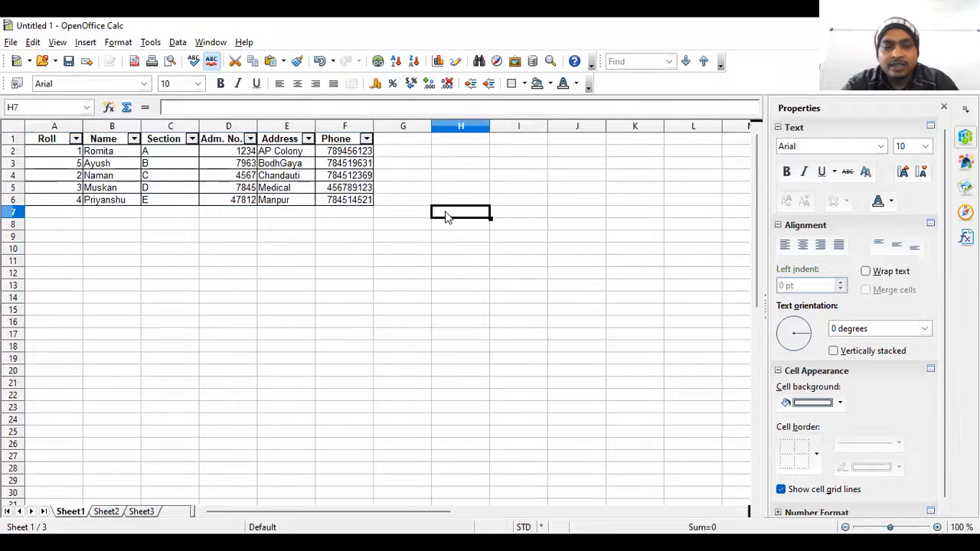